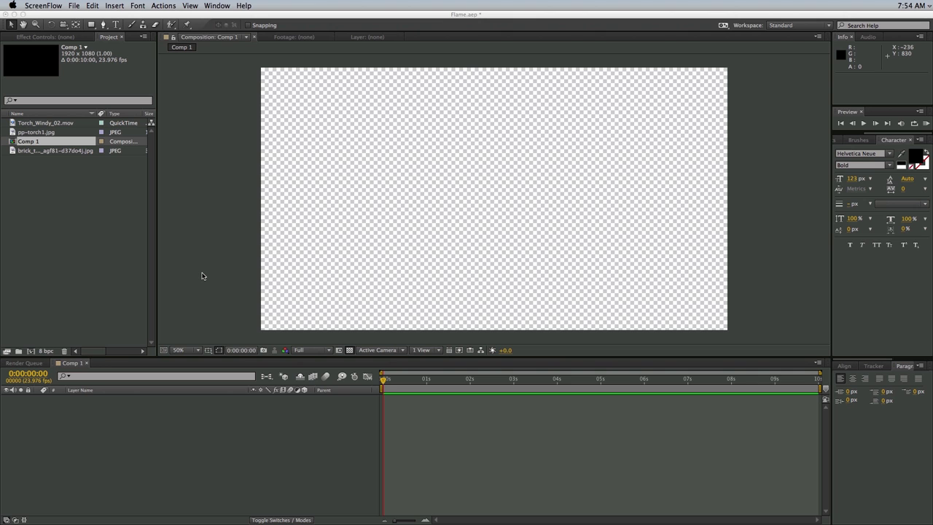
Add the brick texture image to Comp 1 and scale it to about 161% so it fills the frame
left_click(196, 229)
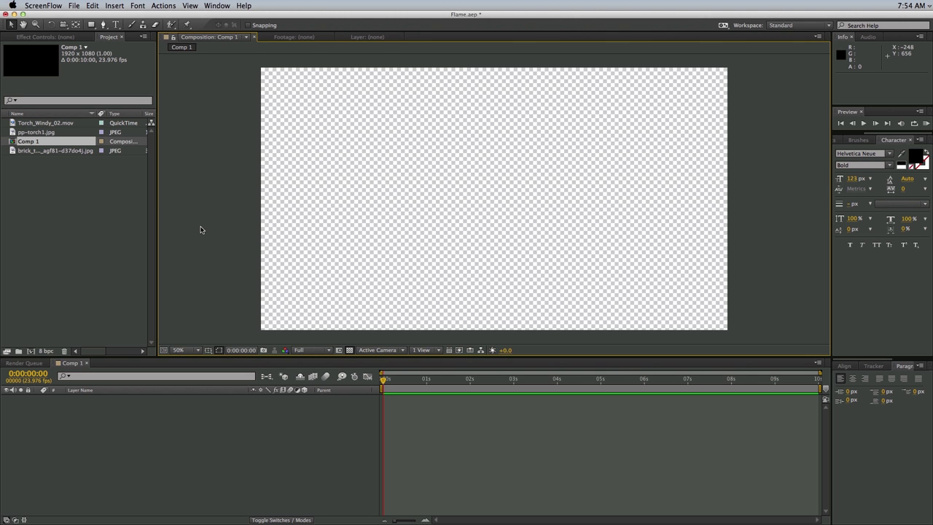
left_click(42, 151)
left_click_drag(11, 152, 491, 198)
left_click_drag(338, 333, 246, 349)
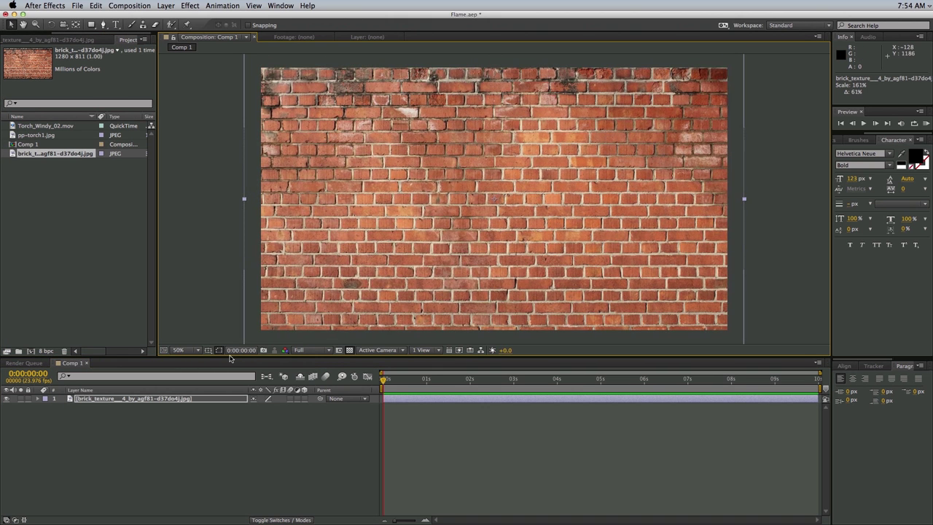
left_click(80, 205)
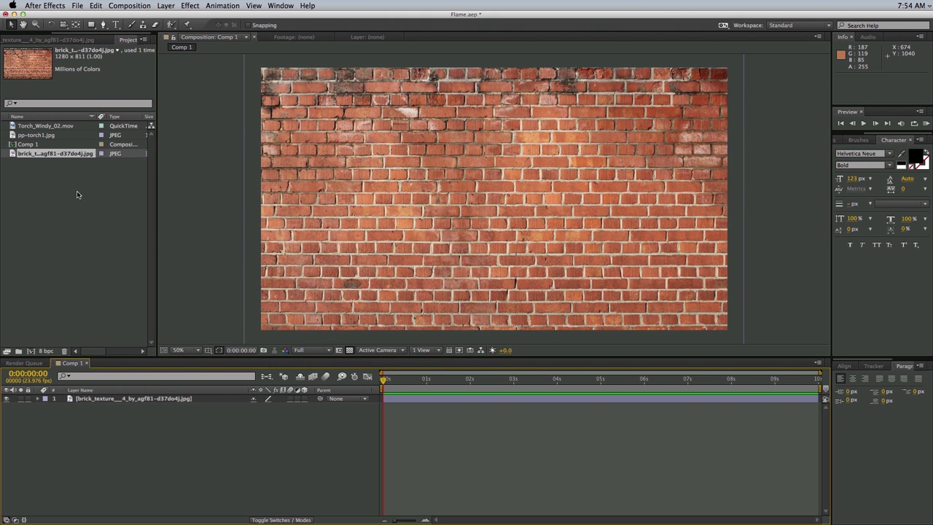
Place pp-torch1.jpg over the brick wall at about 167% scale, standing upright and masked around the torch's outline
left_click(43, 137)
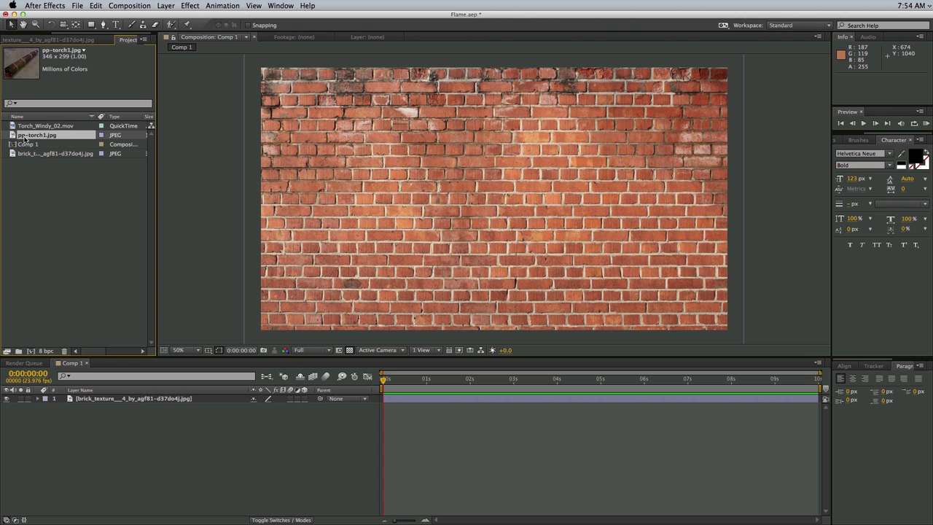
left_click_drag(12, 137, 513, 208)
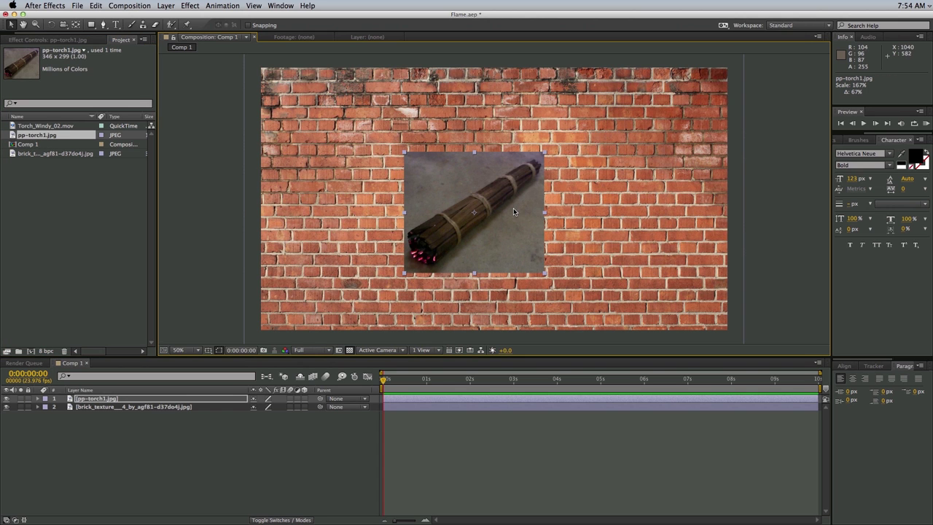
key("w")
mouse_move(540, 158)
left_mouse_down()
mouse_move(559, 220)
mouse_move(521, 297)
mouse_move(468, 310)
left_mouse_up()
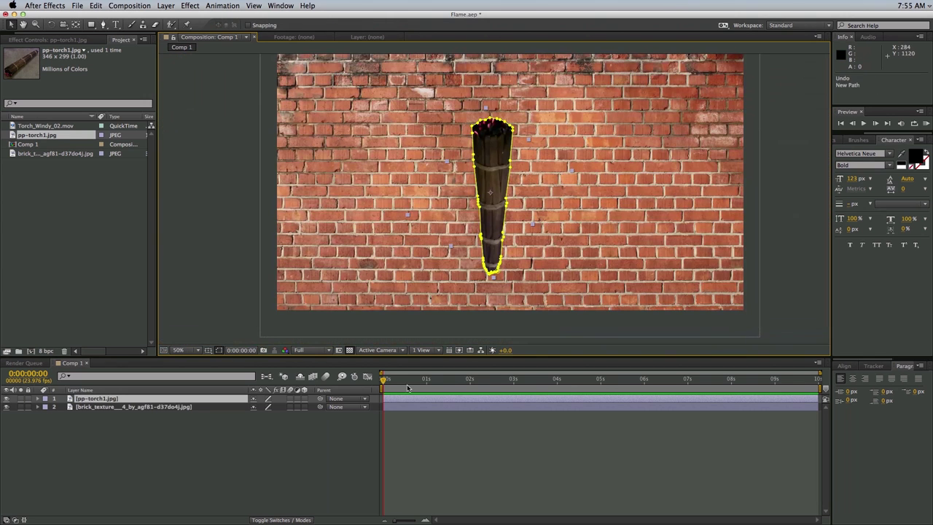
left_click(478, 462)
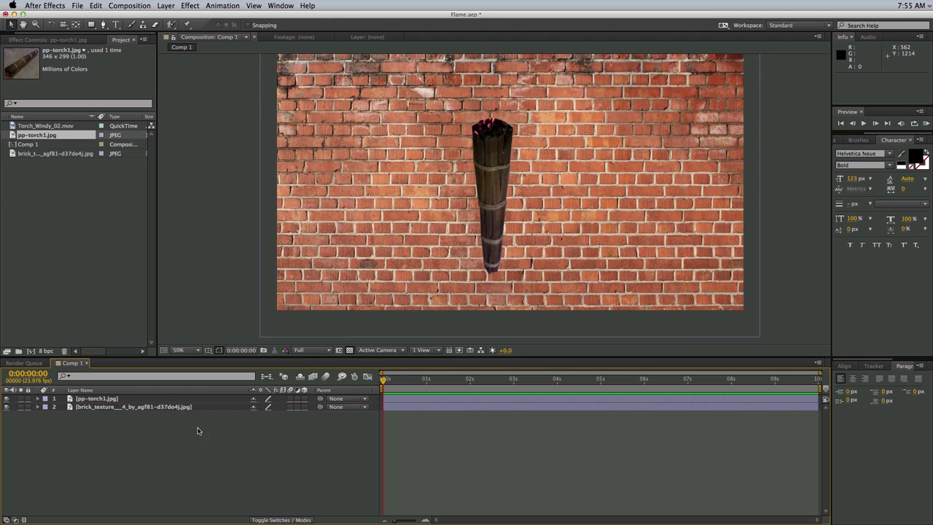
Pre-compose the pp-torch1.jpg layer as "Torch", moving all attributes into the new composition
left_click(121, 400)
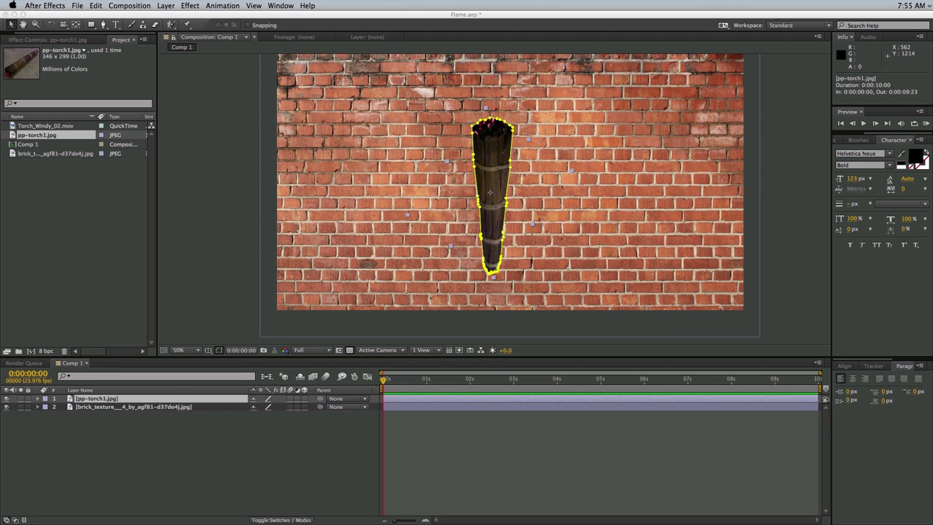
key("super+shift+c")
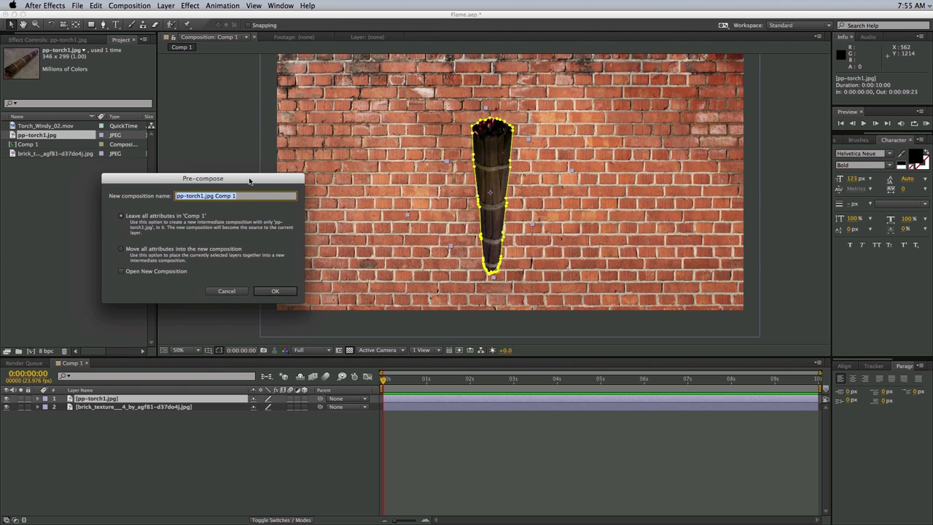
left_click(132, 251)
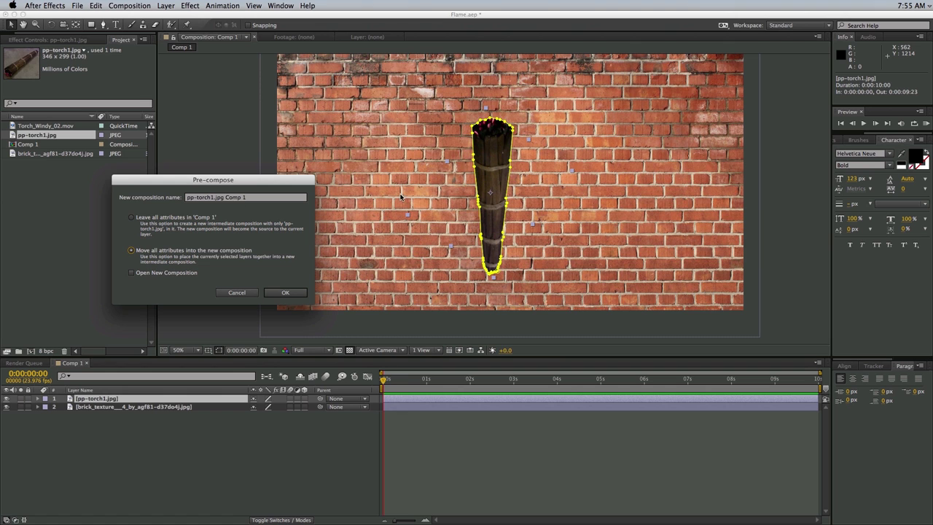
left_click(258, 195)
type("Torch")
key("Return")
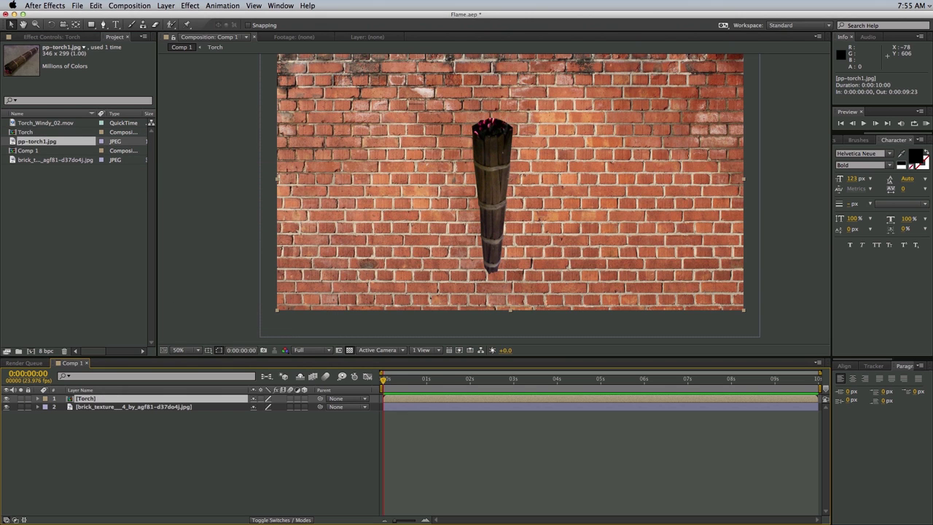
Open the Torch composition and duplicate its pp-torch1.jpg layer
double_click(427, 400)
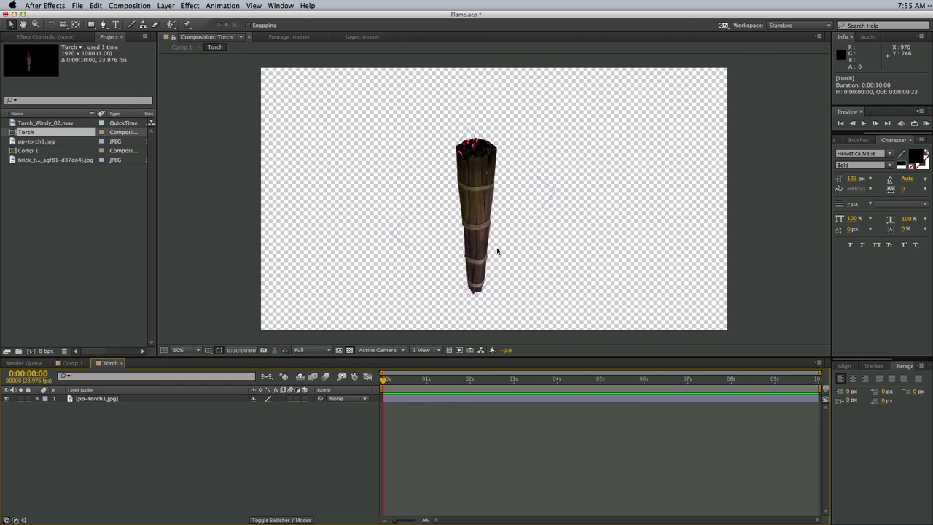
left_click(395, 400)
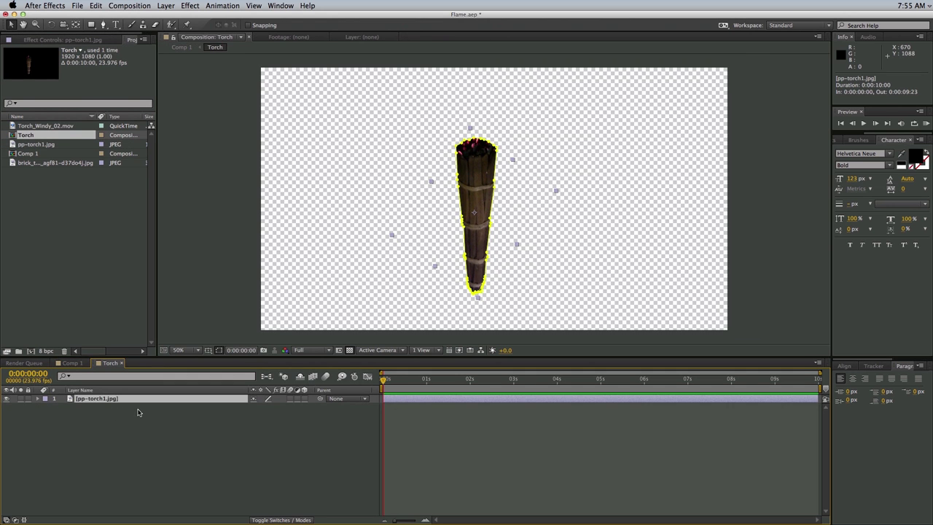
key("super+d")
left_click(132, 422)
left_click(133, 399)
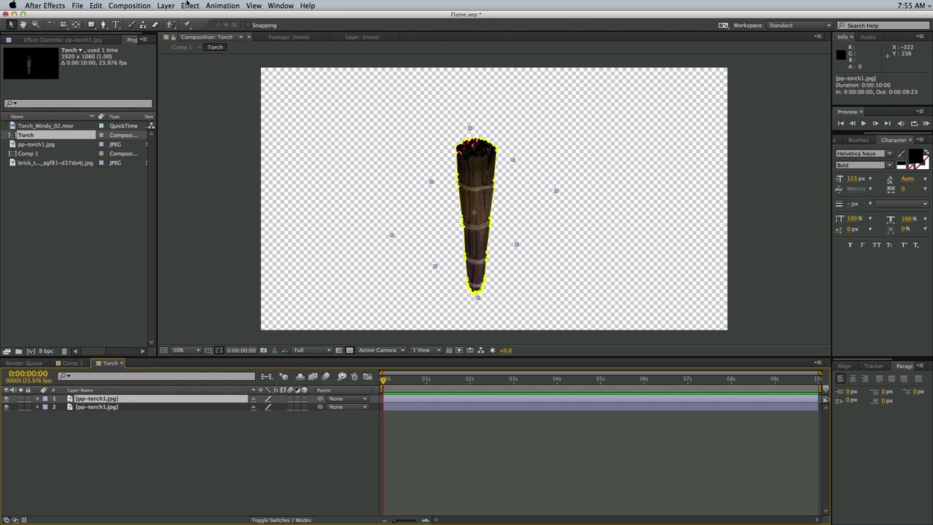
Apply the Exposure color correction effect to the upper pp-torch1.jpg layer and set its master exposure to 6.10
left_click(168, 6)
mouse_move(198, 6)
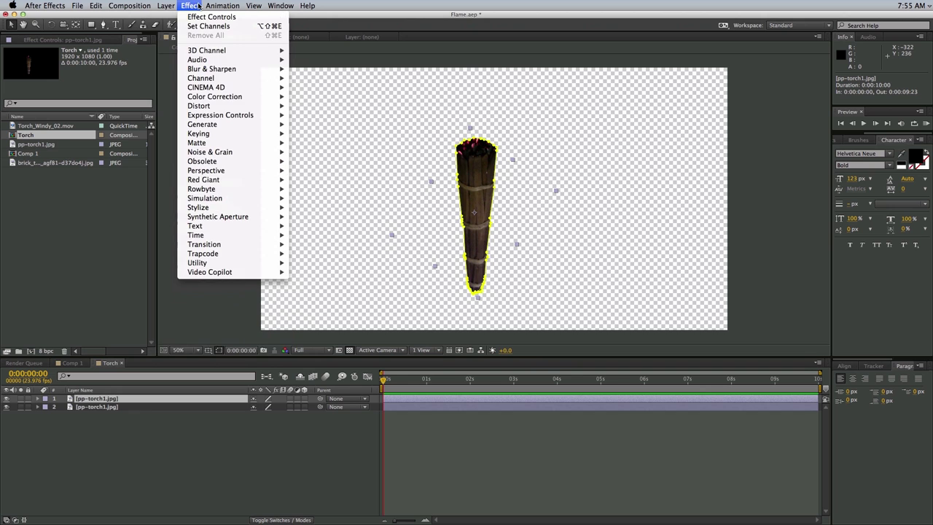
mouse_move(219, 97)
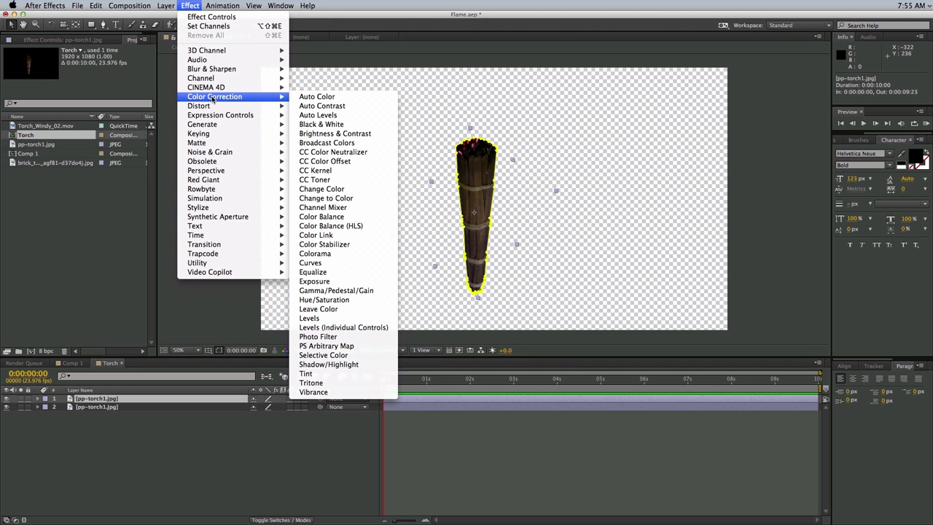
left_click(321, 281)
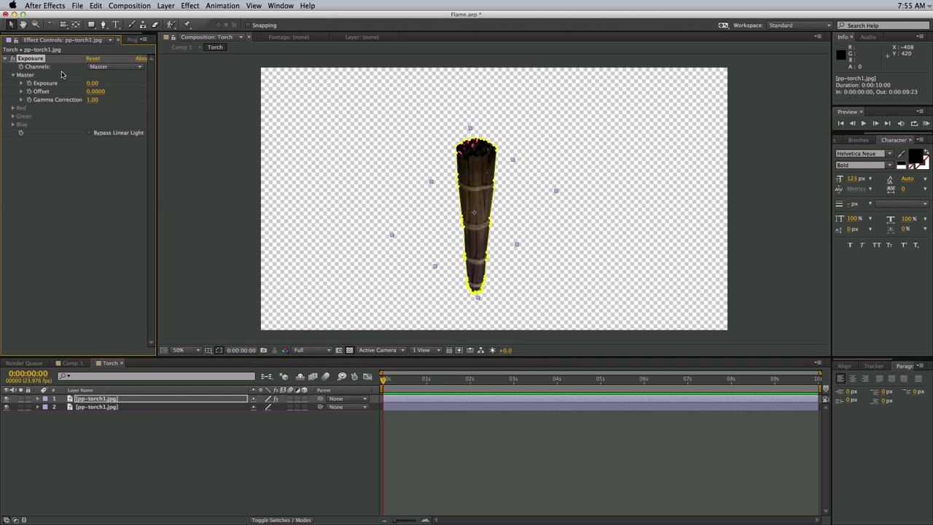
left_click_drag(94, 84, 406, 100)
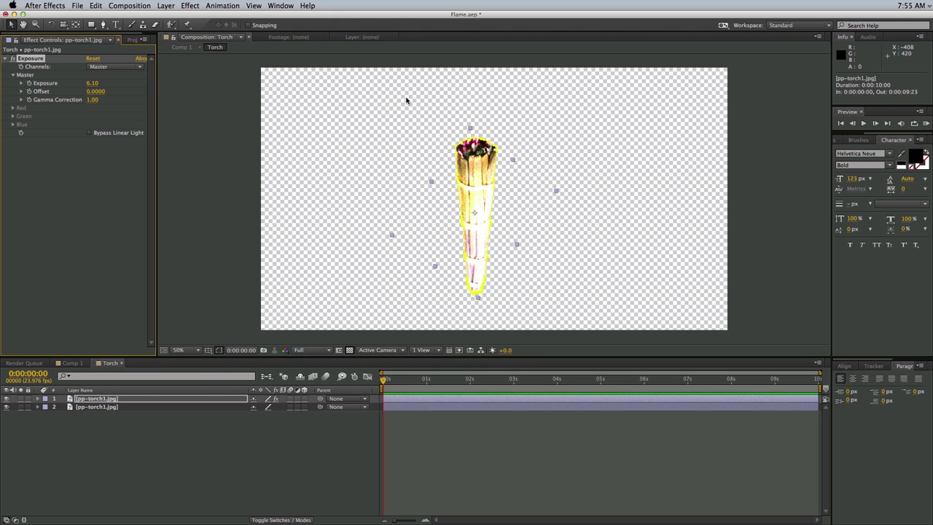
left_click(393, 452)
Draw an elliptical mask around the torch's head on the upper pp-torch1.jpg layer
left_click(102, 400)
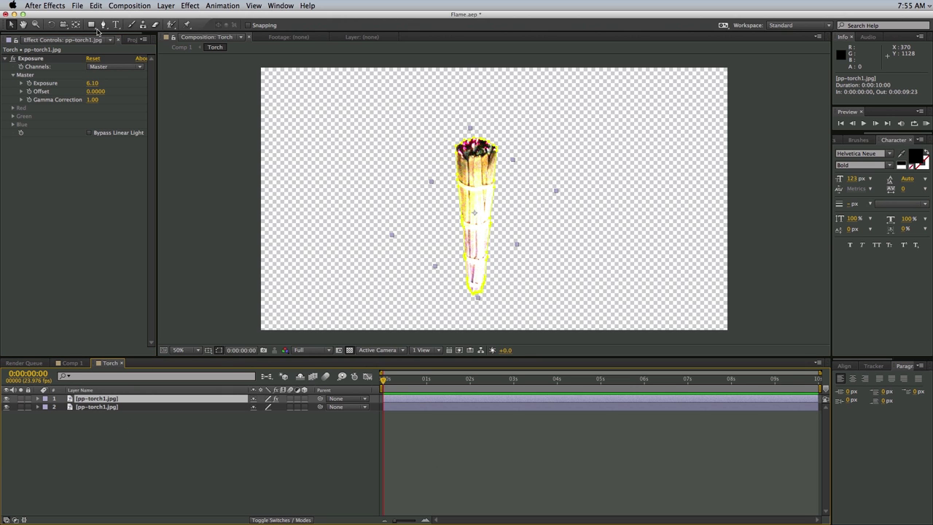
left_click_drag(92, 25, 120, 49)
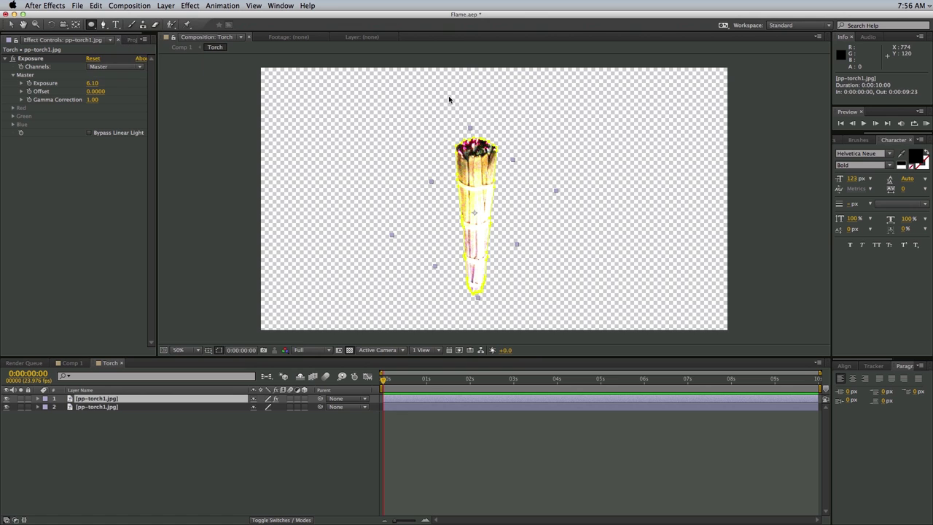
left_click_drag(445, 110, 489, 207)
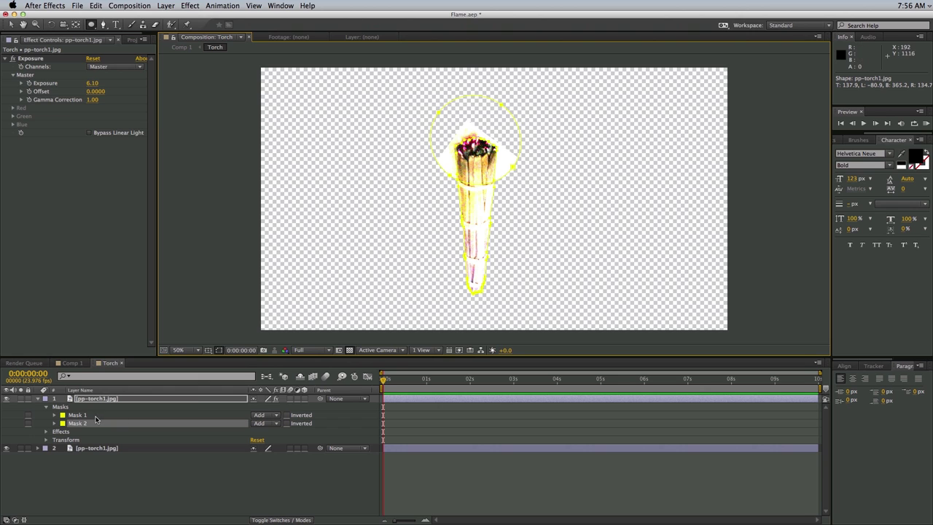
Set the elliptical Mask 2 to Subtract mode and invert it
left_click(54, 422)
left_click(53, 423)
left_click(266, 423)
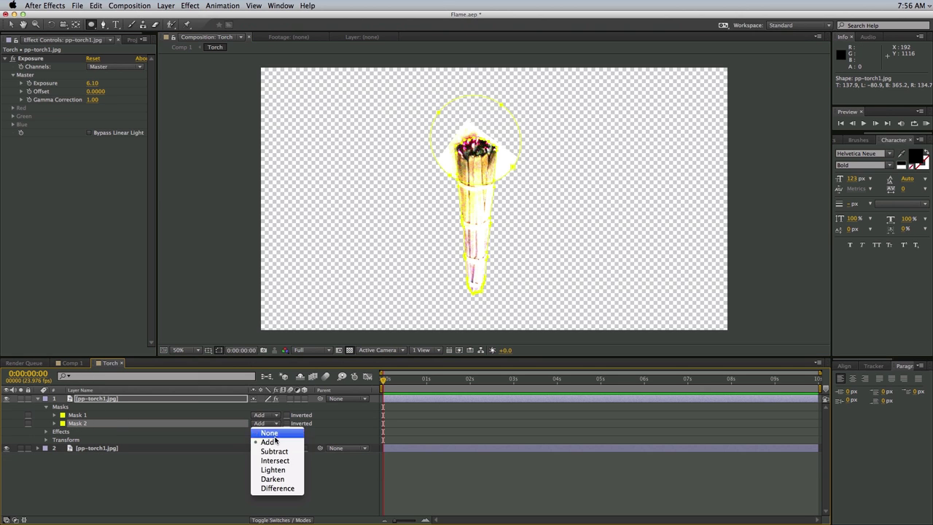
left_click(278, 452)
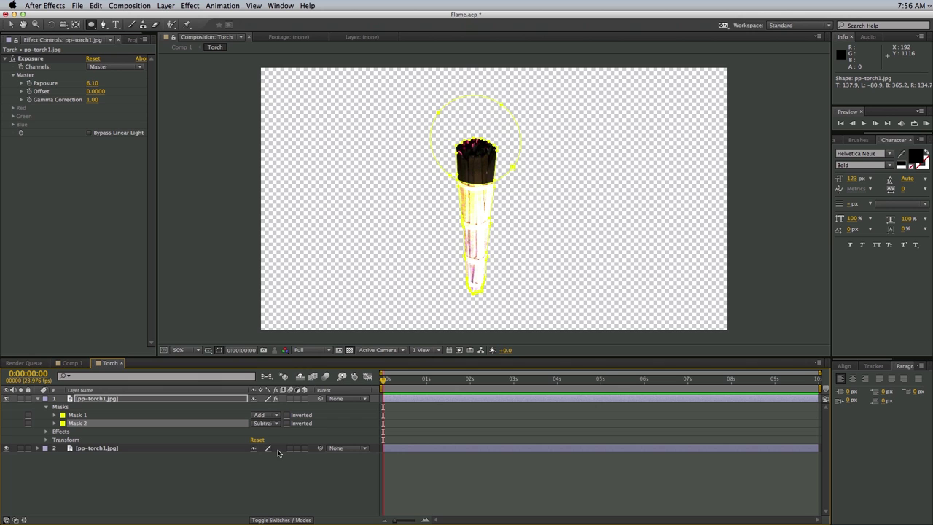
left_click(286, 423)
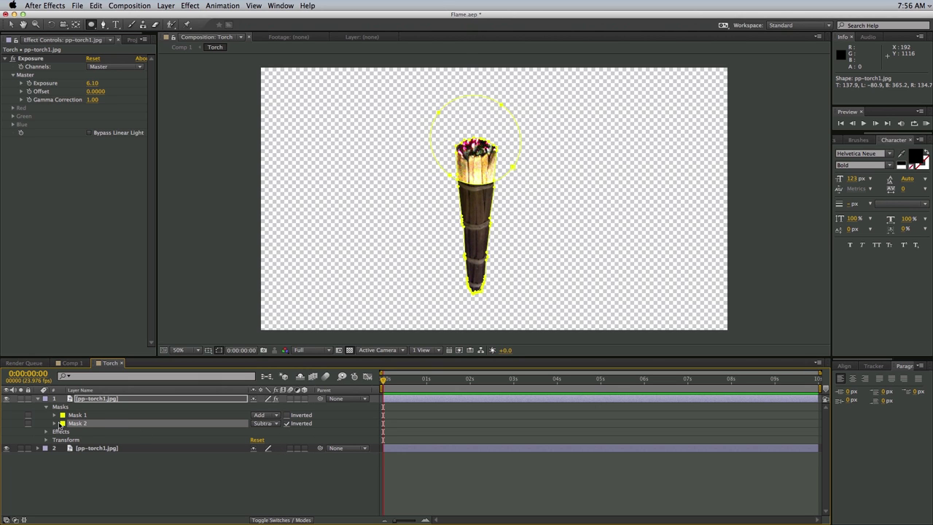
Set the feather of Mask 2 to 106 pixels
key("f")
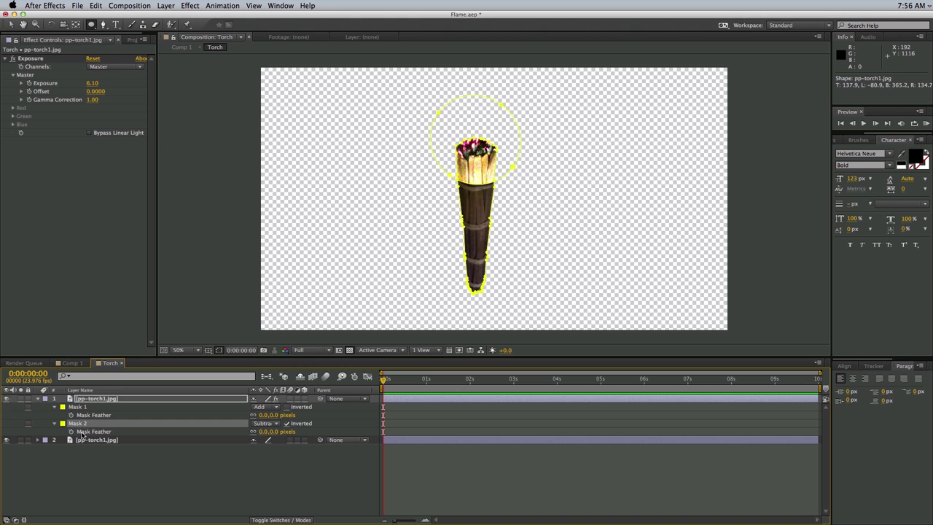
left_click(79, 424)
left_click_drag(264, 432, 314, 434)
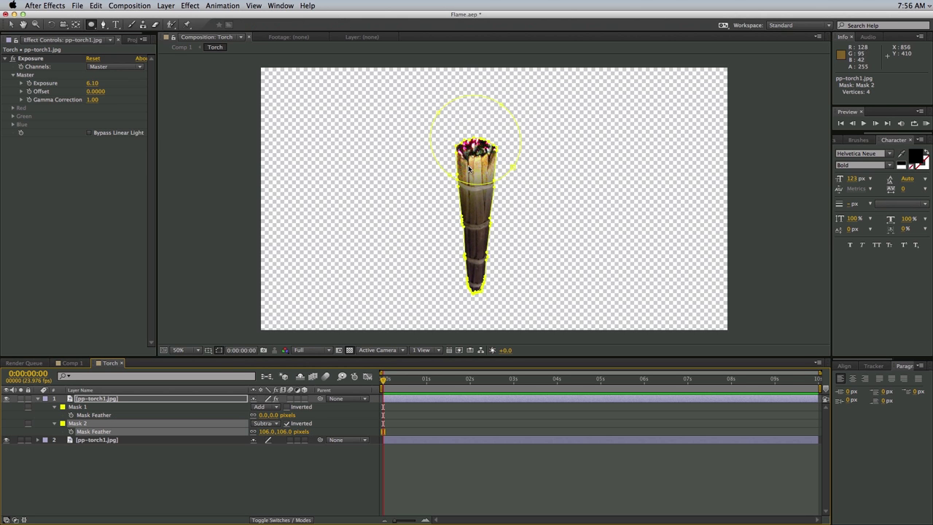
Reshape Mask 2 into a flatter ellipse that covers only the very top of the torch
scroll(462, 168, "up", 4)
left_click_drag(419, 154, 343, 163)
key("v")
key("comma")
key("comma")
key("comma")
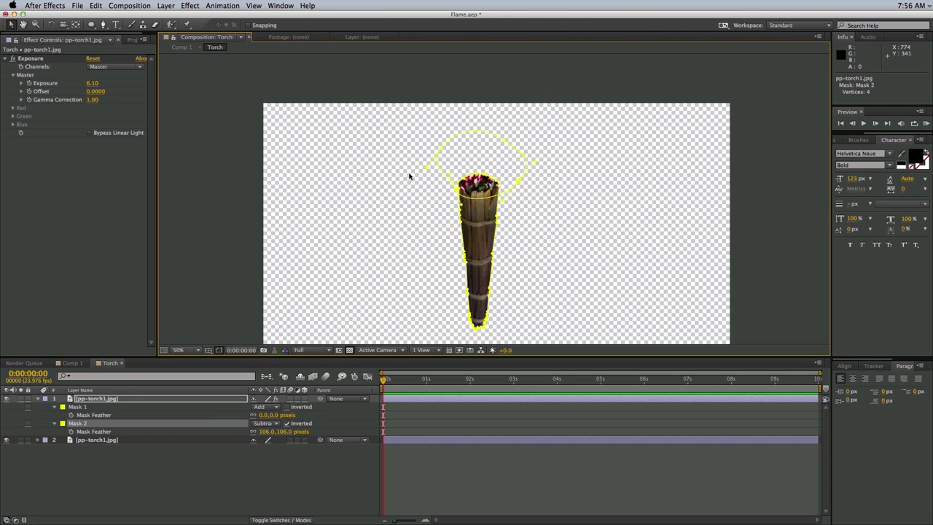
Toggle the visibility of the brightened torch layer to compare the torch with and without the exposure glow
left_click(509, 478)
left_click(8, 399)
left_click(7, 399)
left_click(7, 399)
left_click(7, 398)
left_click(7, 399)
left_click(7, 399)
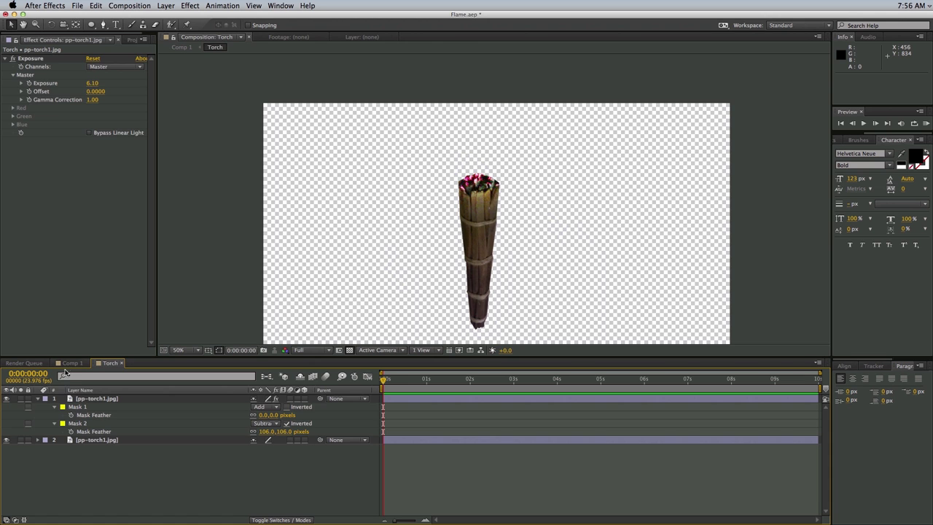
Return to Comp 1 and fit the whole composition in the viewer to check the torch against the bricks
left_click(73, 363)
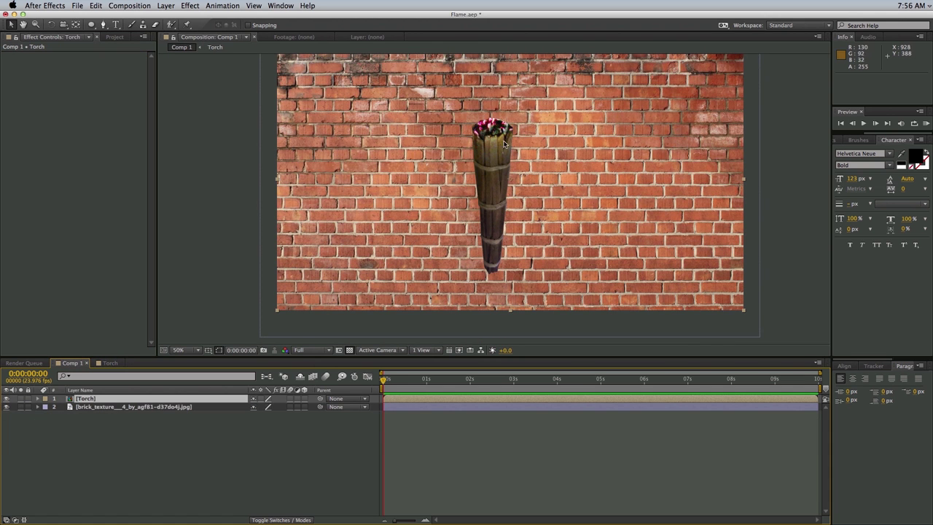
scroll(506, 144, "down", 8)
scroll(506, 144, "up", 10)
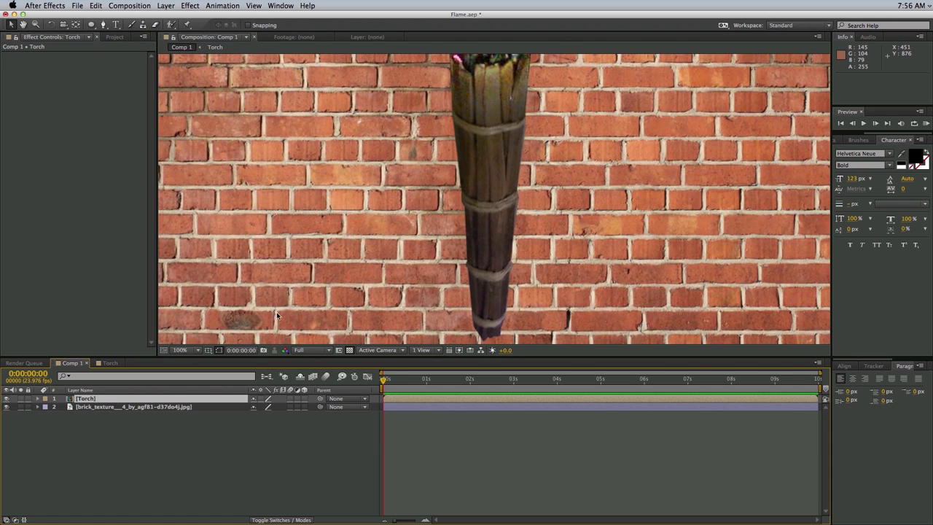
left_click(182, 351)
left_click(184, 358)
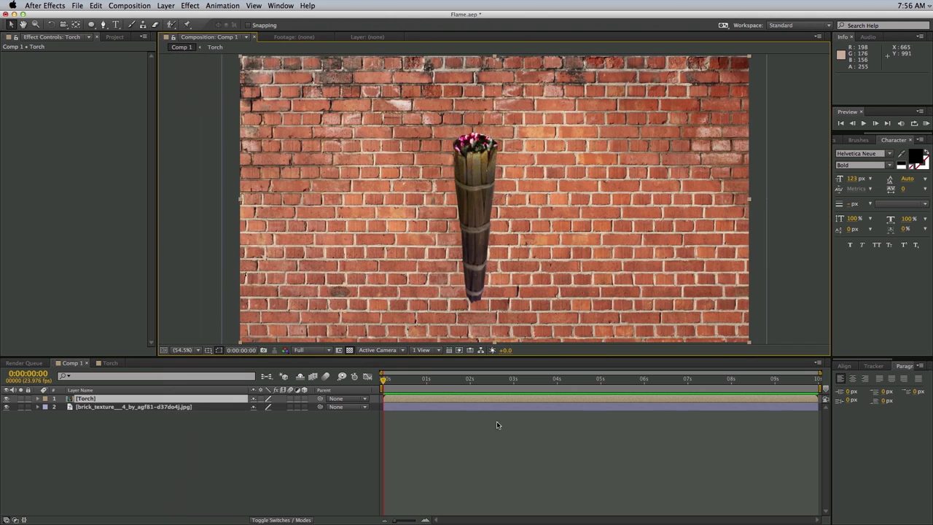
left_click(506, 435)
Try moving the Torch layer lower on the brick wall and undo the move
left_click_drag(480, 180, 506, 224)
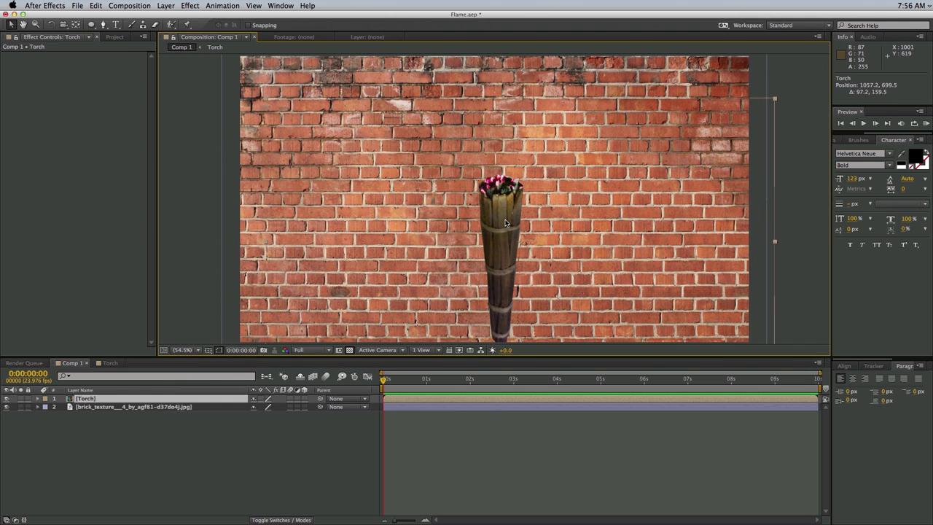
key("ctrl+z")
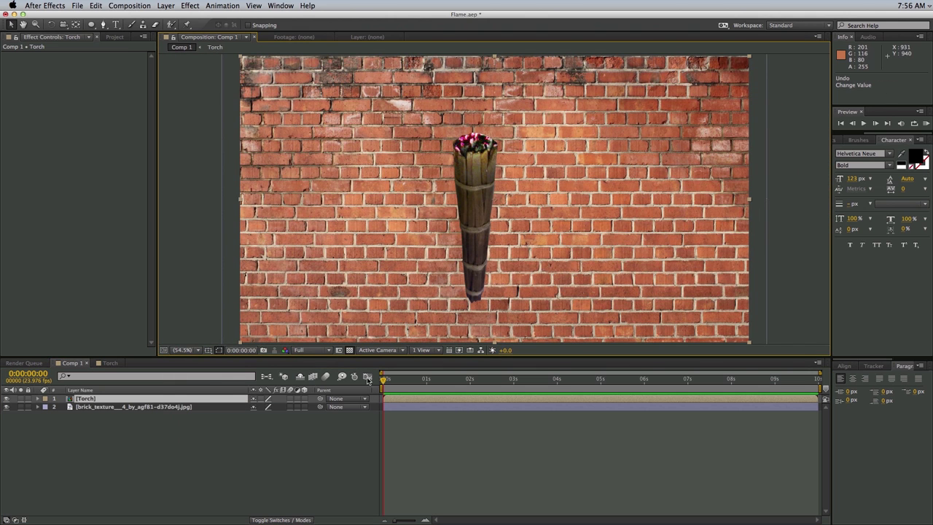
Add the Torch_Windy_02.mov flame footage to Comp 1 as the topmost layer, centred over the torch
left_click(115, 37)
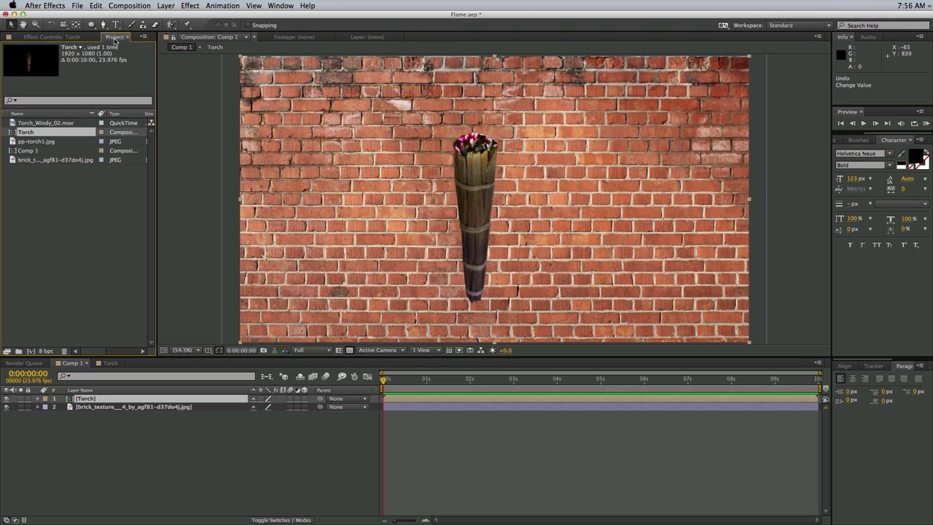
left_click(44, 123)
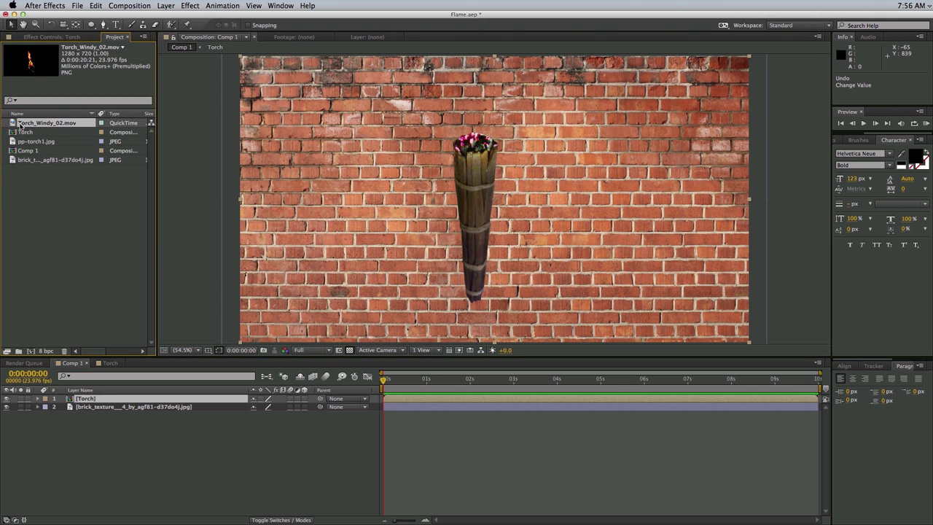
left_click_drag(13, 124, 477, 188)
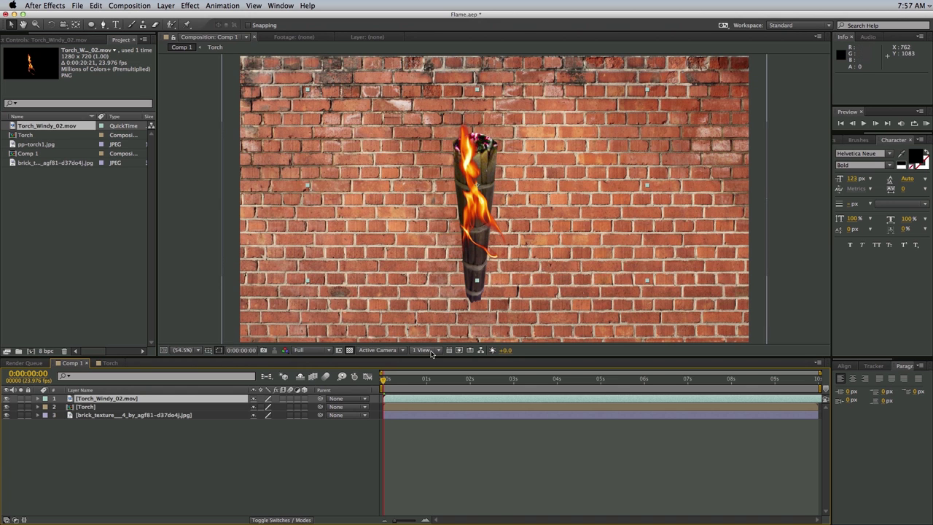
Move the Torch layer lower on the wall and raise the flame footage so it burns from the torch's tip
left_click(85, 407)
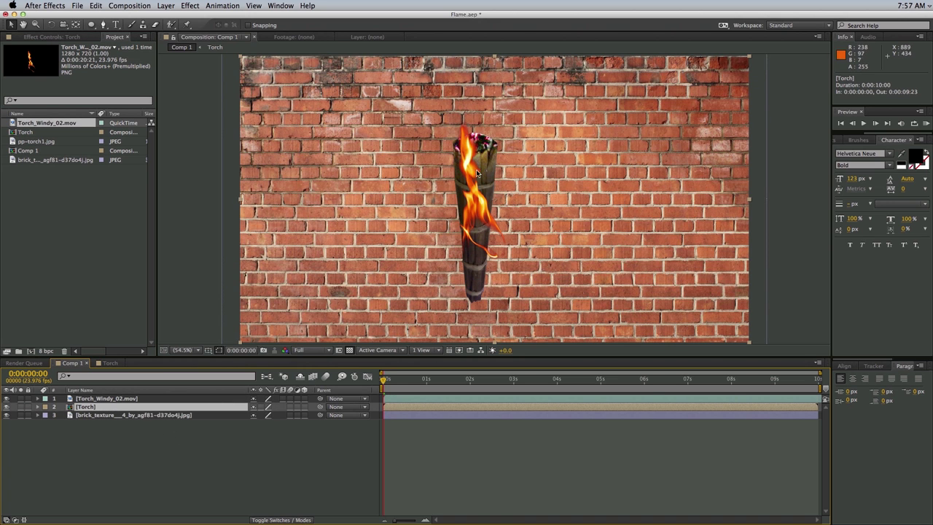
left_click_drag(477, 175, 489, 234)
left_click(474, 216)
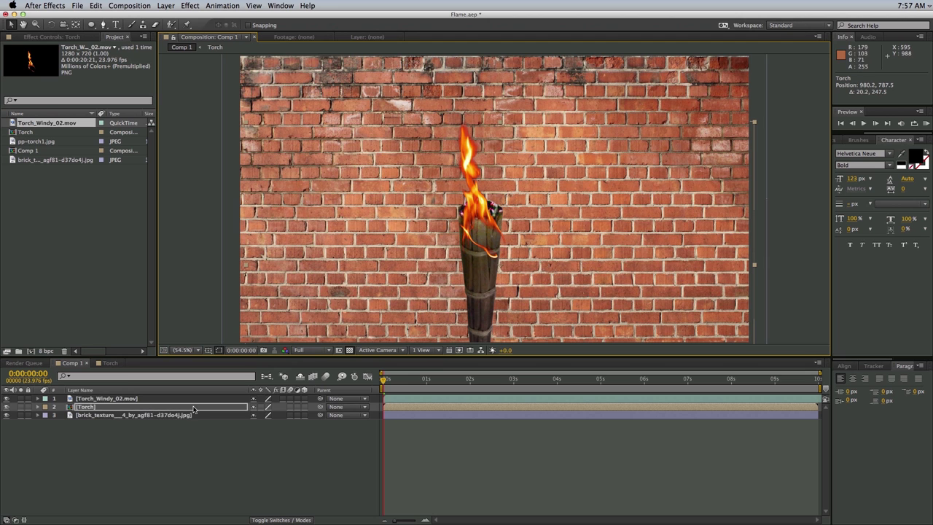
left_click_drag(474, 216, 471, 190)
Play back the flame over the torch to check its placement, and undo the pre-compose
key("space")
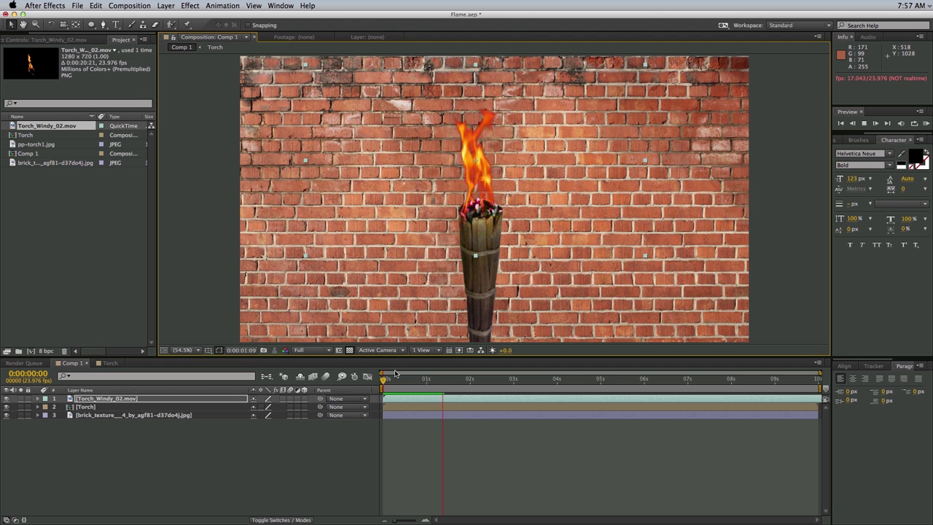
left_click_drag(400, 390, 354, 391)
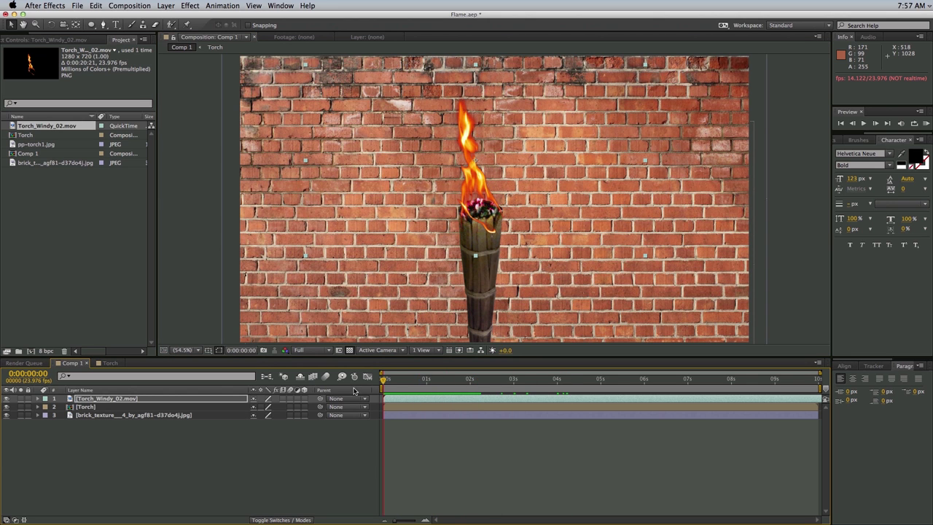
key("space")
key("super+z")
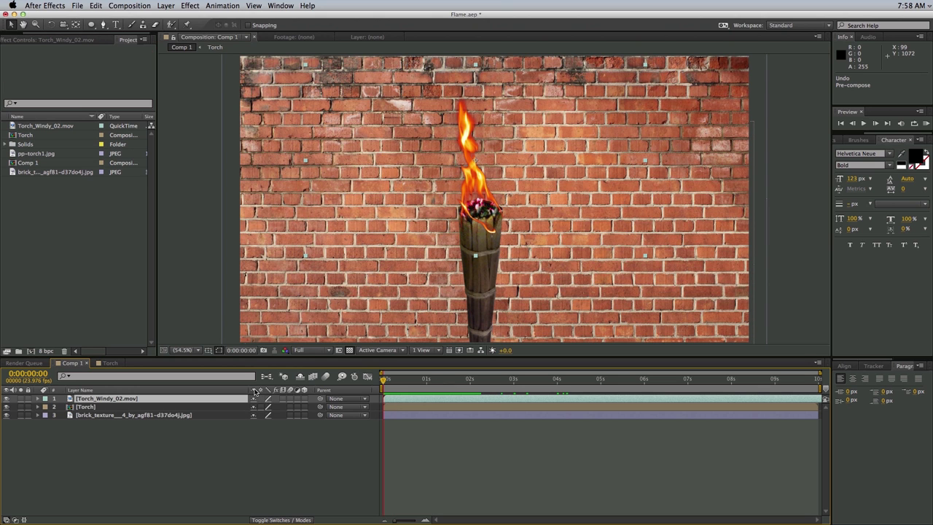
Duplicate the Torch_Windy_02.mov layer twice to stack three flame layers
left_click(121, 399)
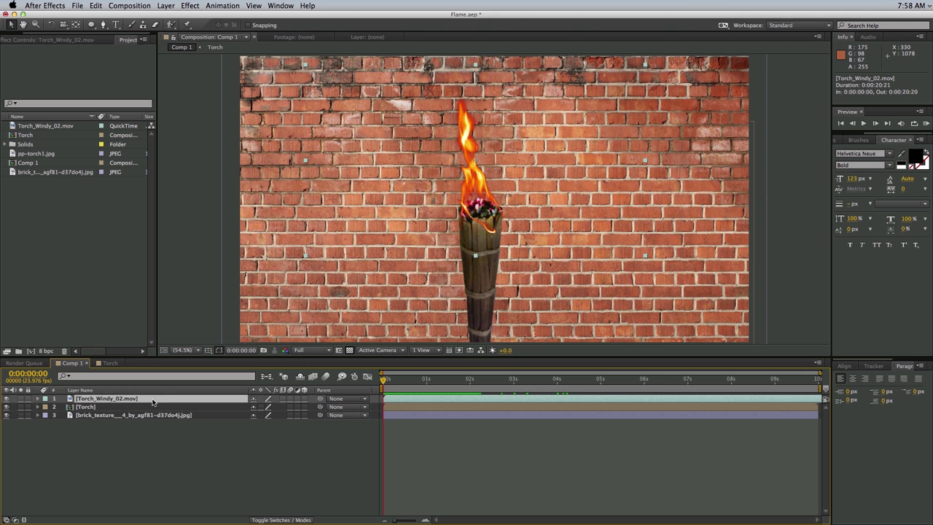
key("super+d")
key("super+d")
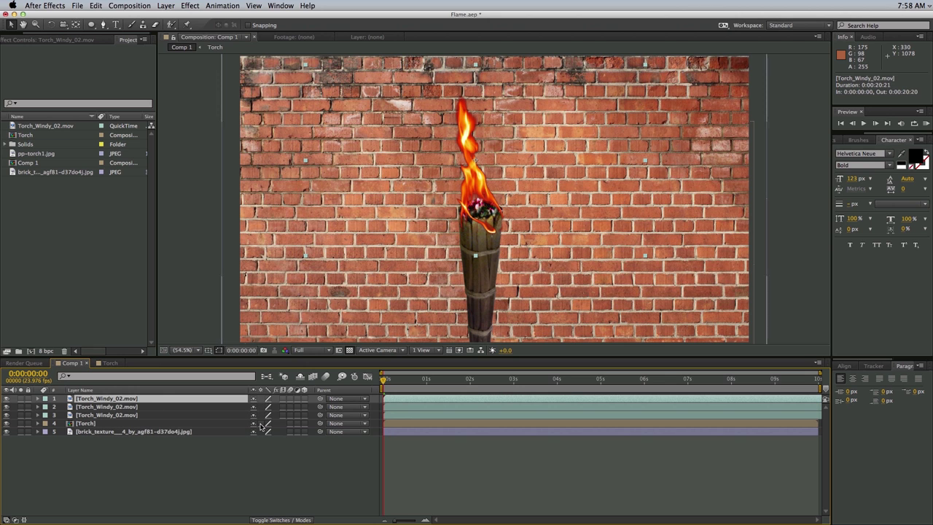
Apply Simple Choker to the lowest flame layer, hide the two copies above it and set Choke Matte to 3.10
left_click(126, 416)
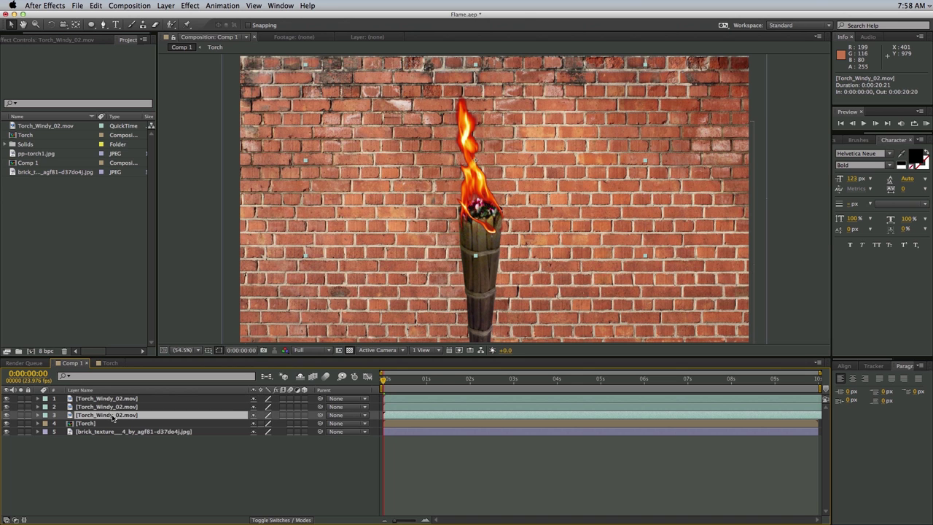
left_click(191, 6)
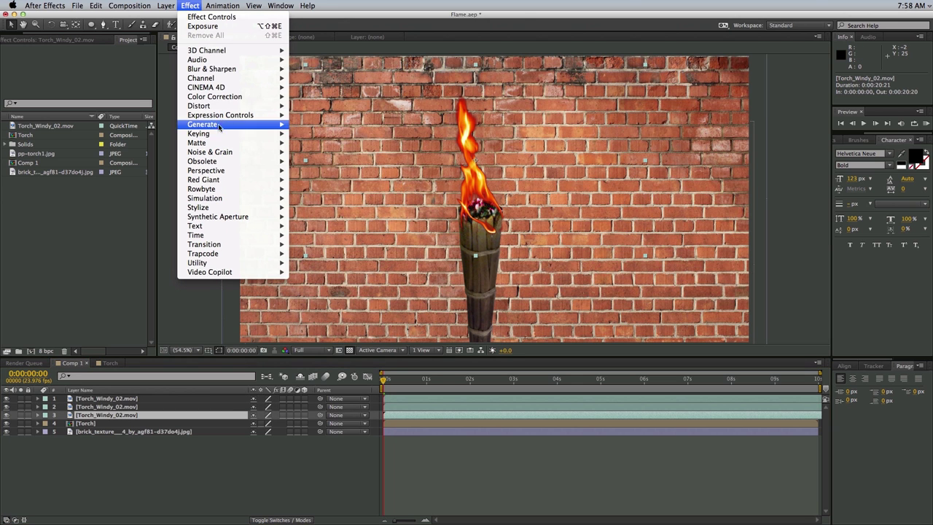
mouse_move(211, 144)
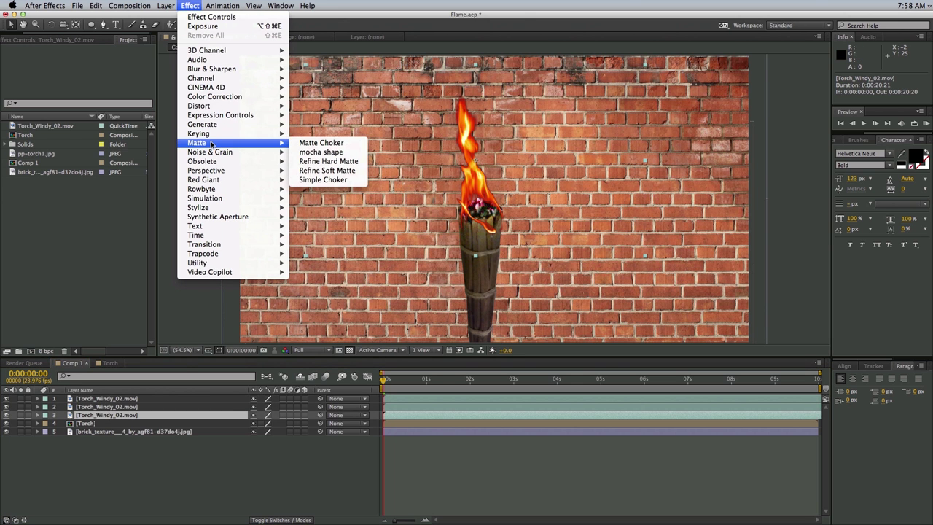
left_click(313, 180)
left_click_drag(7, 407, 7, 398)
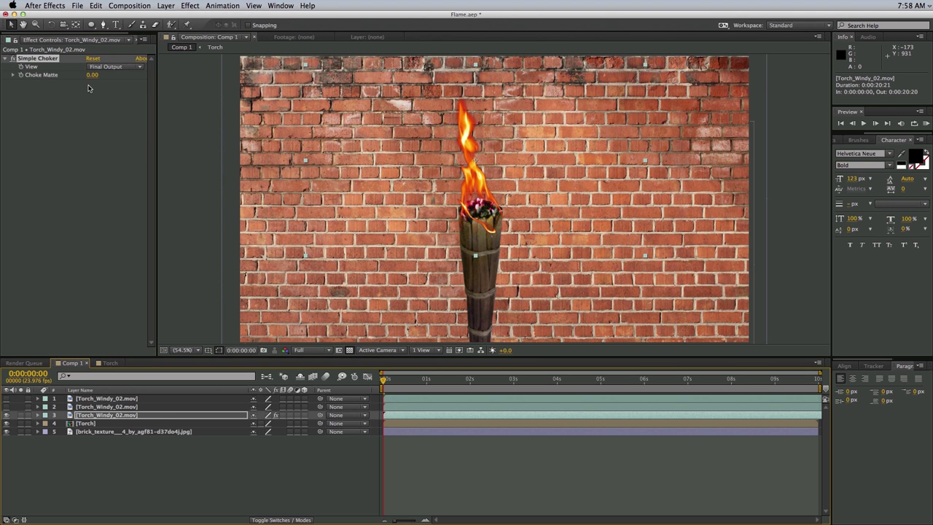
mouse_move(89, 76)
left_mouse_down()
mouse_move(139, 76)
mouse_move(102, 77)
left_mouse_up()
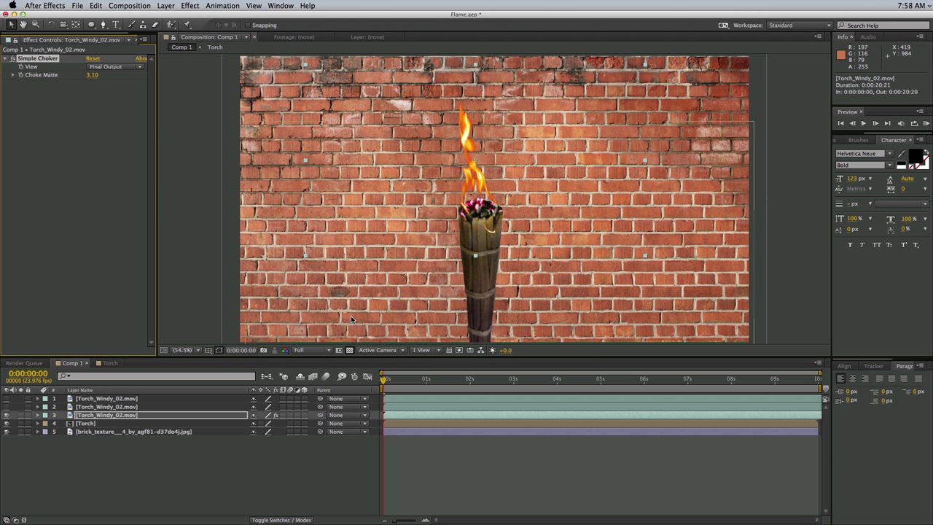
Show the middle flame layer again and set its blending mode to Screen
left_click(33, 407)
left_click(7, 408)
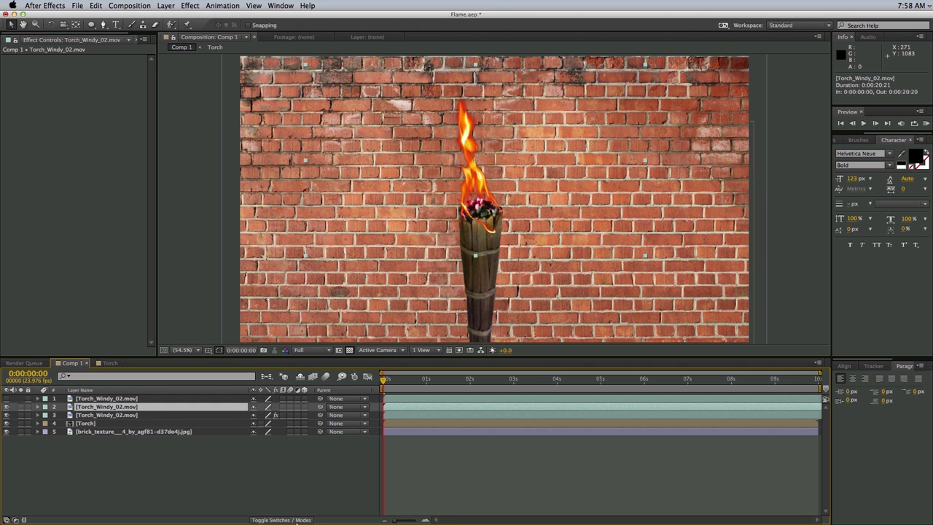
left_click(282, 520)
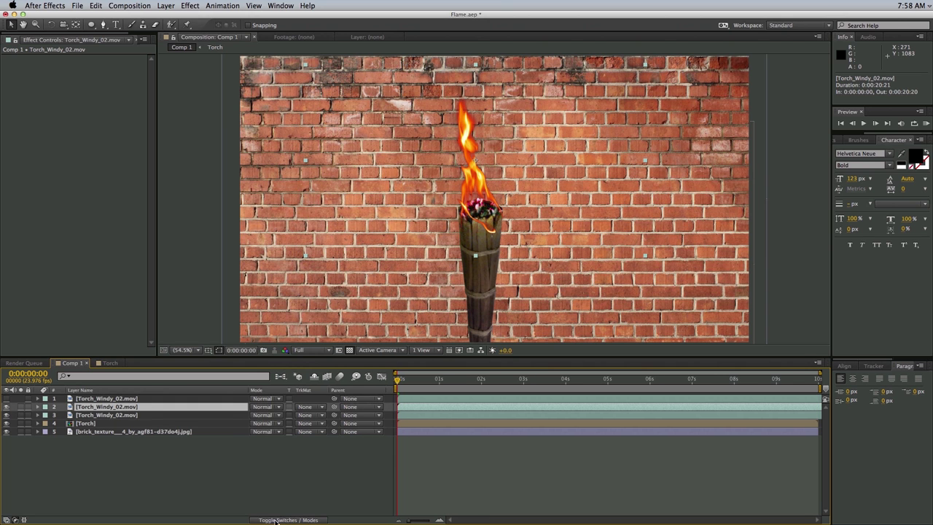
left_click(264, 407)
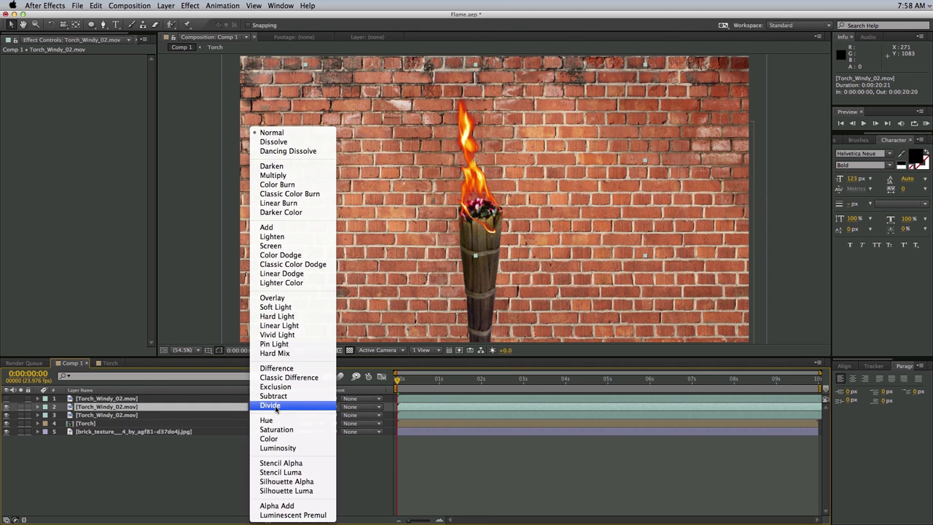
left_click(288, 247)
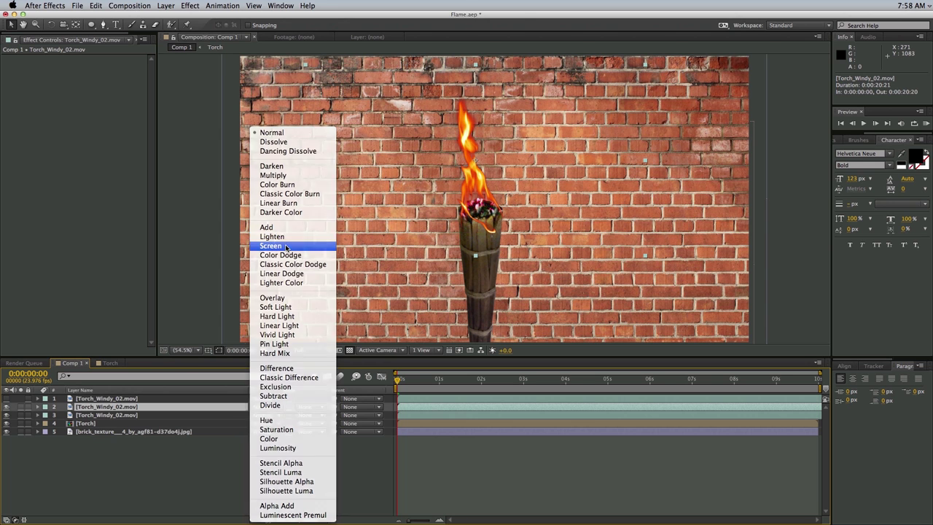
Set the top flame layer's blending mode to Add and lower its opacity to 32%
left_click(7, 399)
left_click(264, 399)
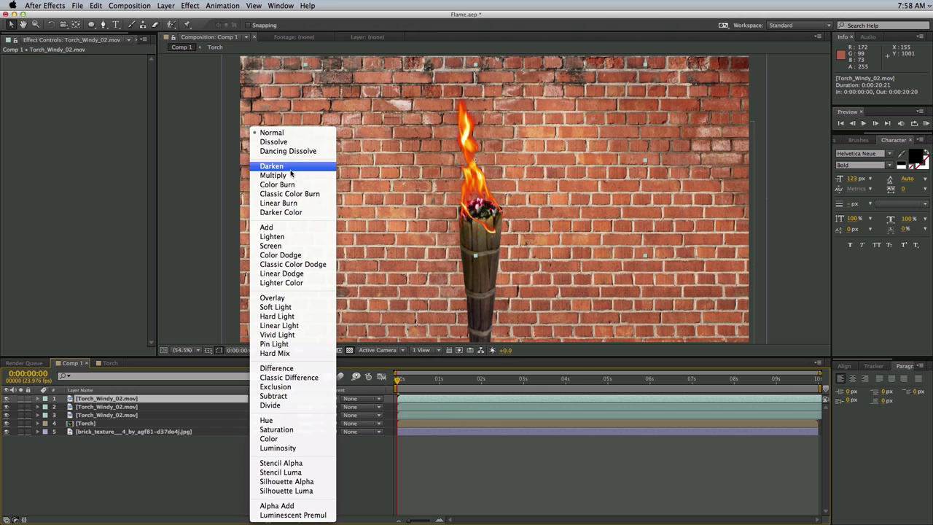
left_click(285, 229)
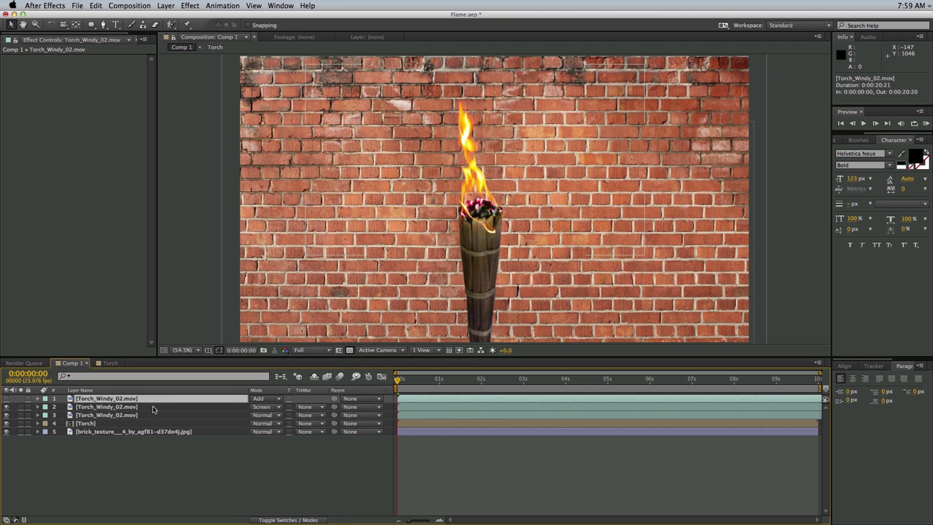
key("t")
left_click_drag(260, 411, 224, 409)
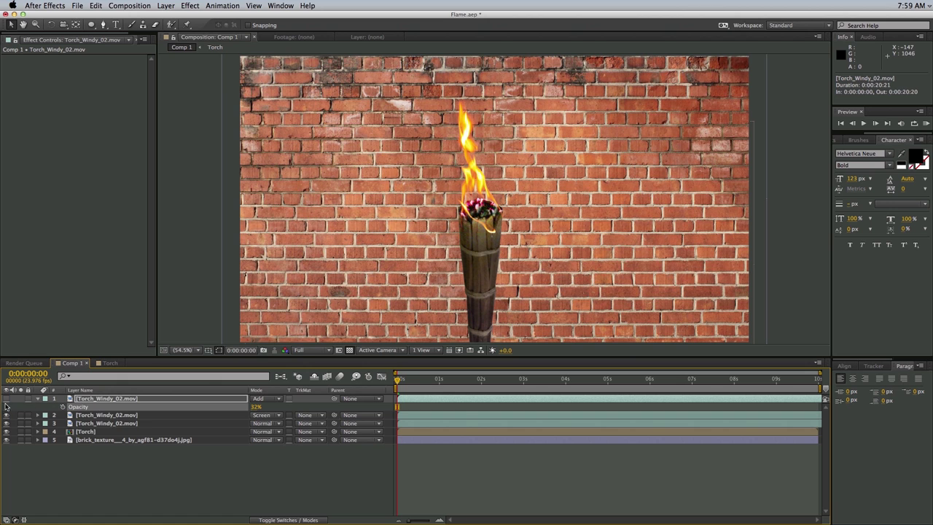
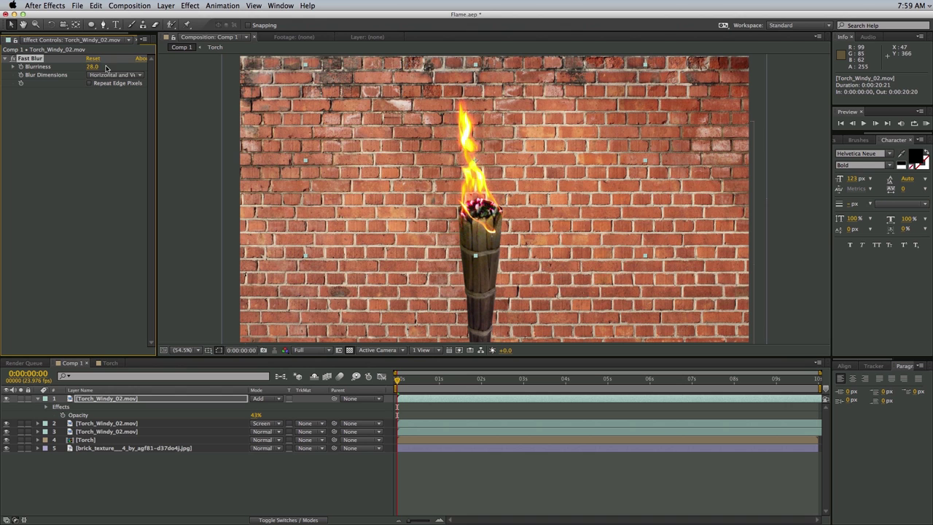
Set the blurred top flame layer's opacity to 28%, previewing the flame before and after the change
key("space")
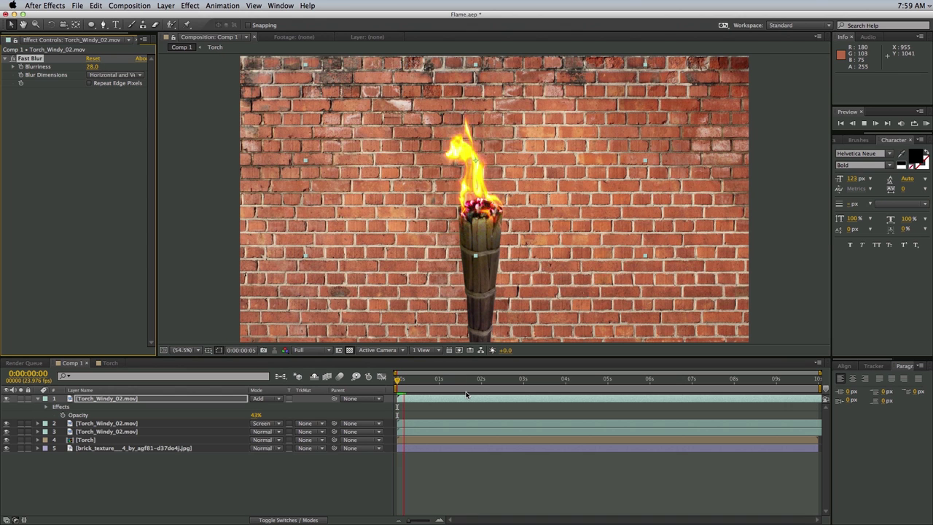
key("space")
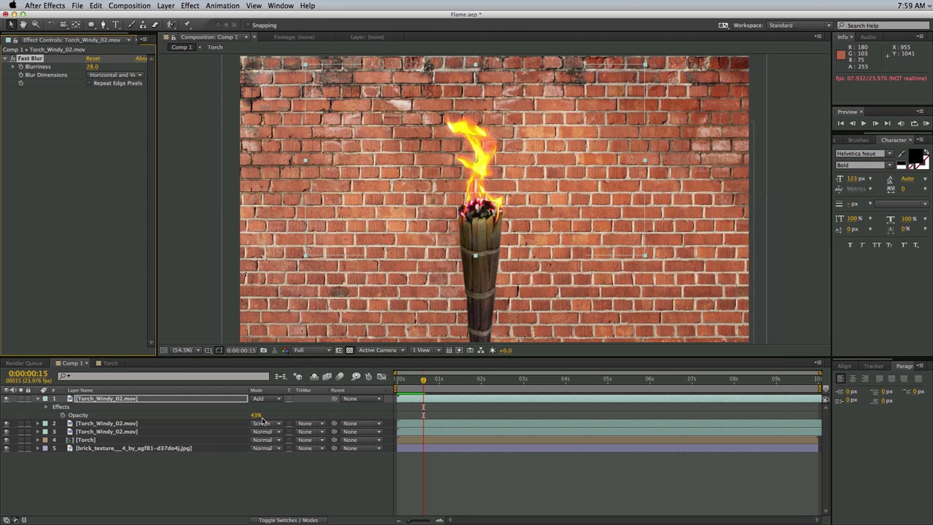
left_click(252, 416)
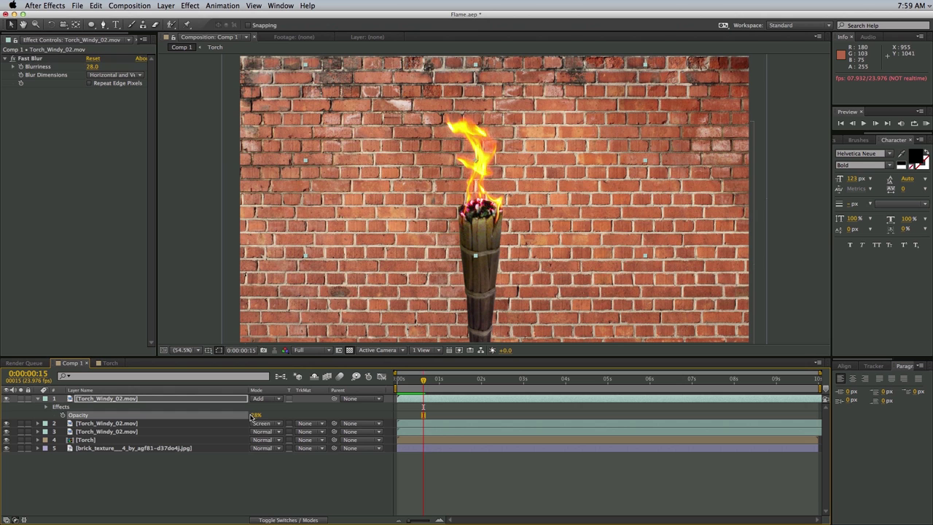
key("space")
key("space")
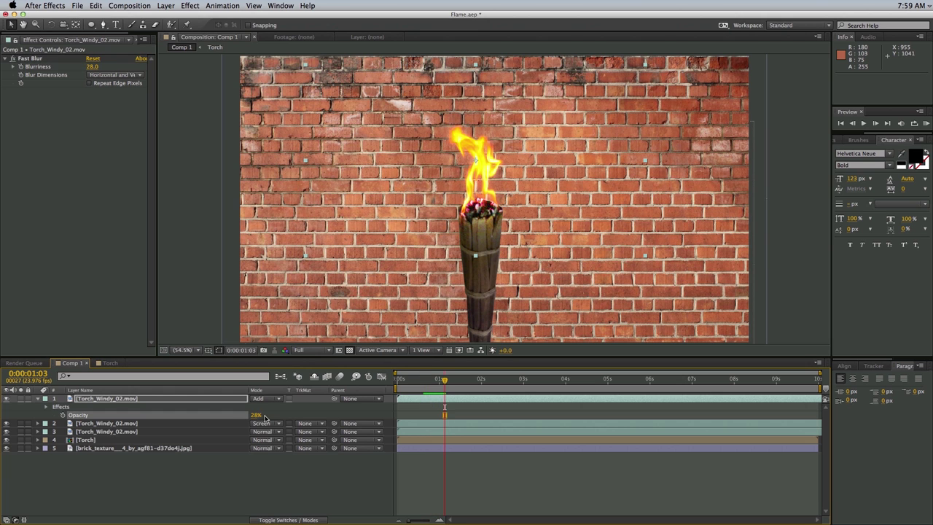
Collapse the top flame layer's properties and hide the upper two flame layers to isolate the choked flame
left_click(444, 491)
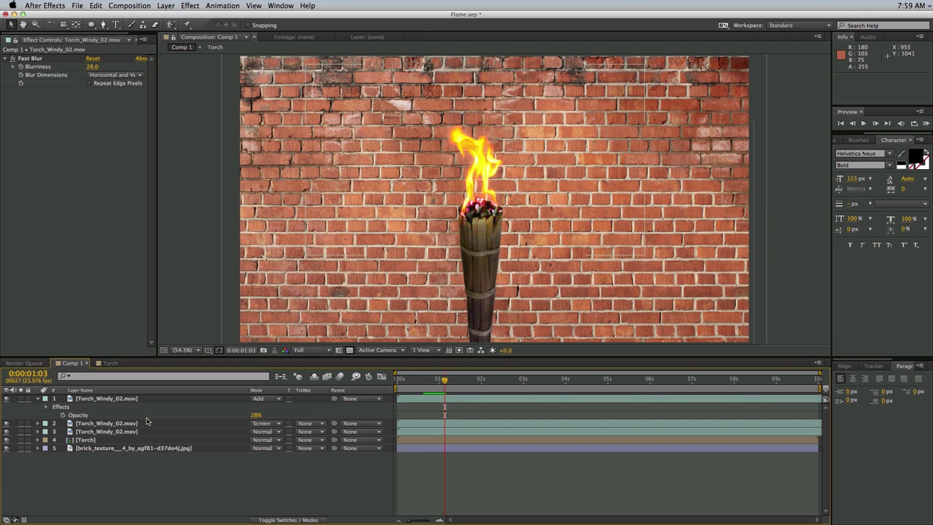
left_click(38, 399)
left_click(131, 400)
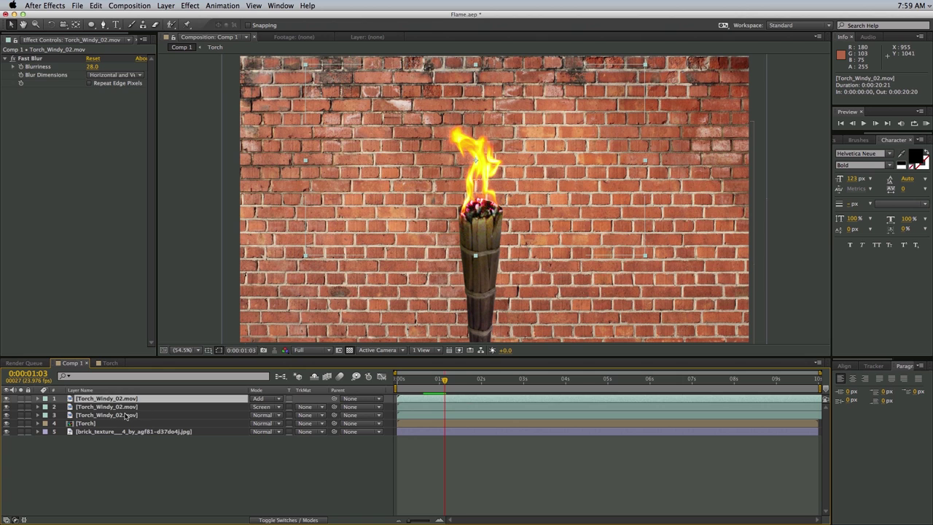
left_click(126, 415)
left_click(7, 398)
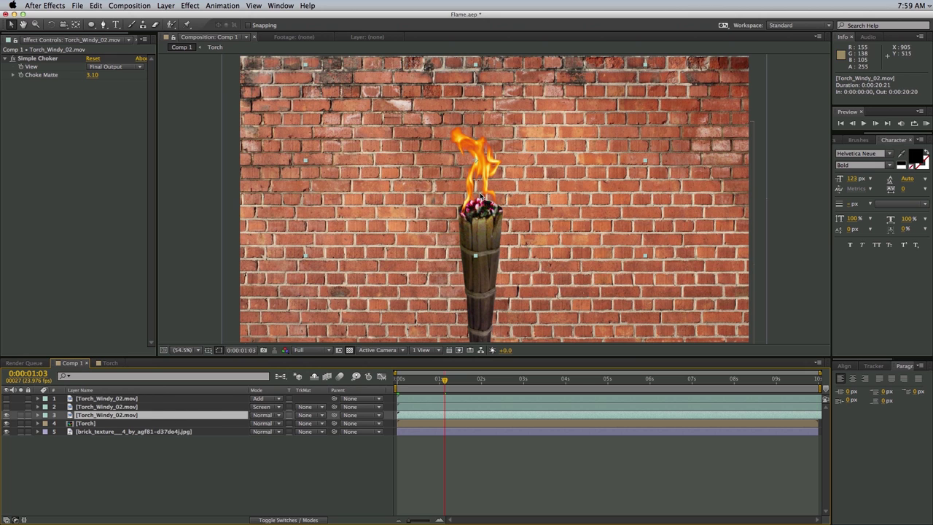
Create a text layer reading TEXT on the wall beside the flame and make its fill white
left_click(117, 24)
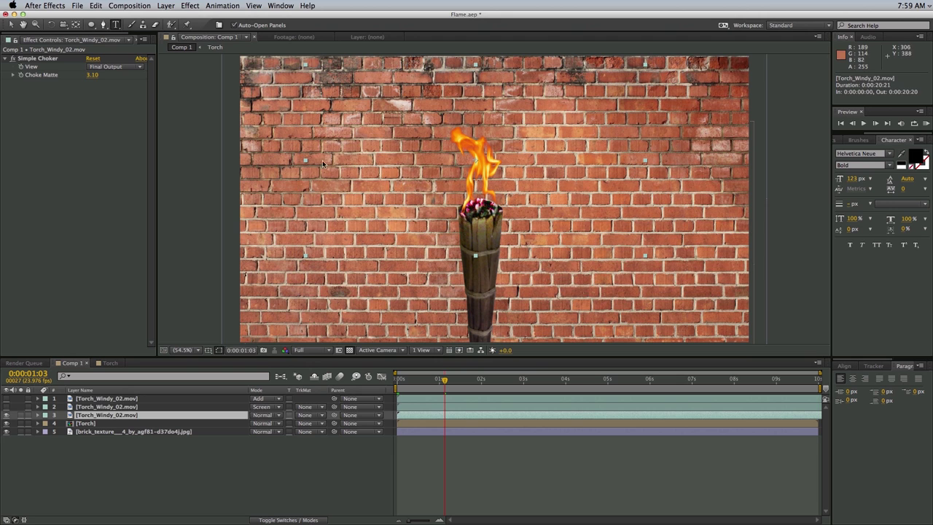
left_click(376, 189)
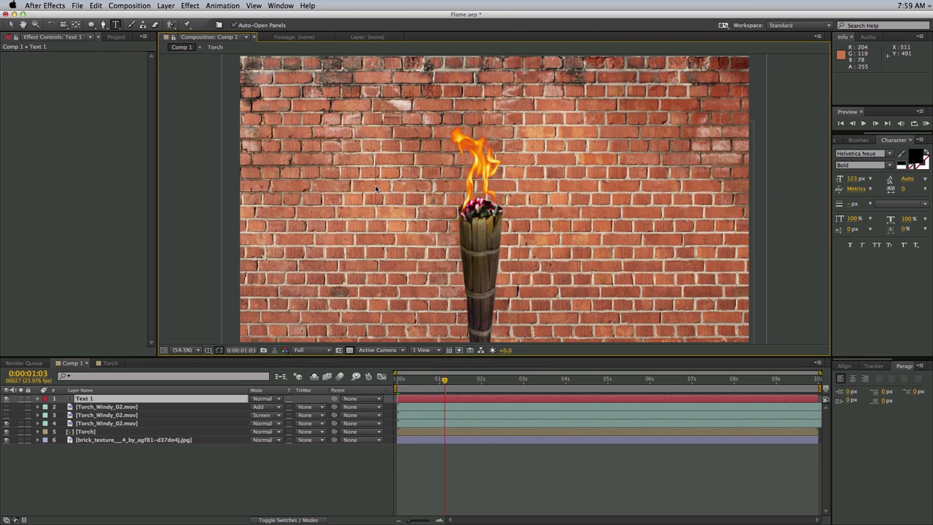
type("TEXT")
key("super+a")
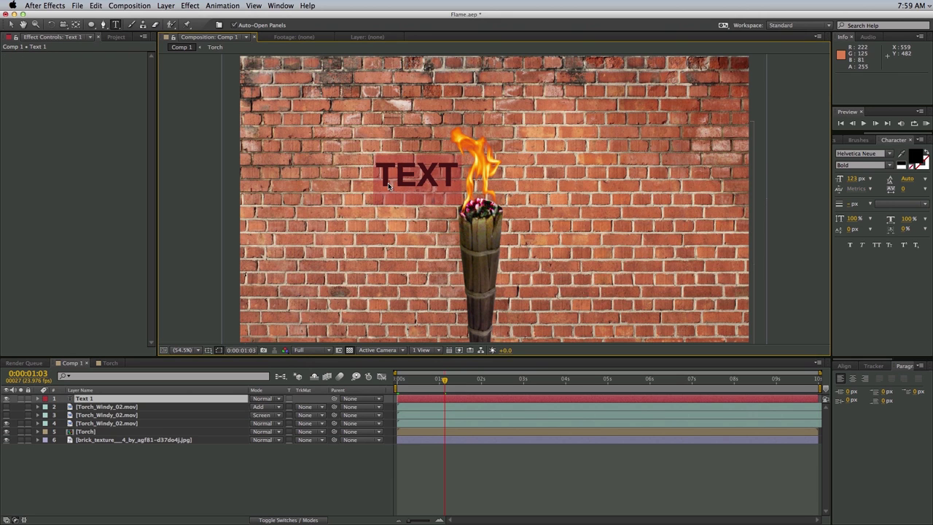
left_click(901, 167)
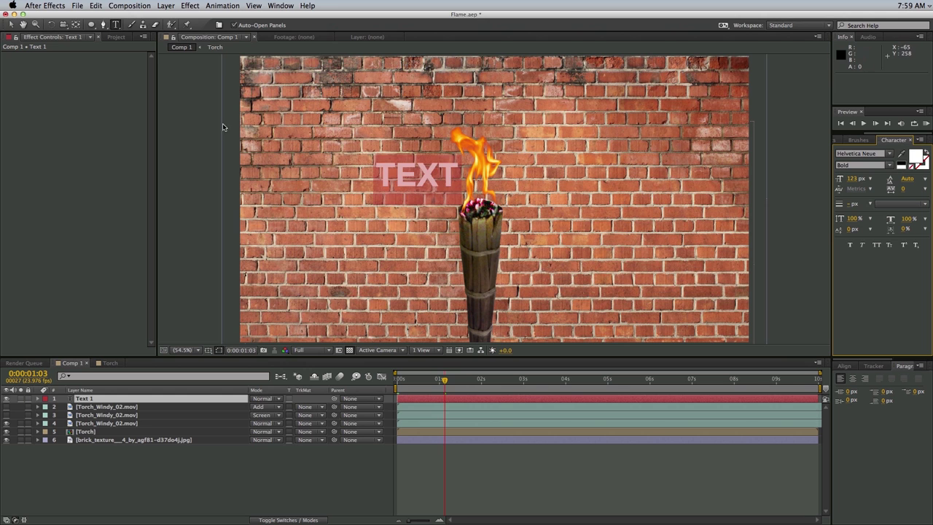
Place the text layer between the lowest flame layer and the Torch layer, and move the text directly behind the flame
left_click(12, 24)
left_click_drag(109, 399, 103, 428)
left_click_drag(426, 180, 493, 186)
key("Return")
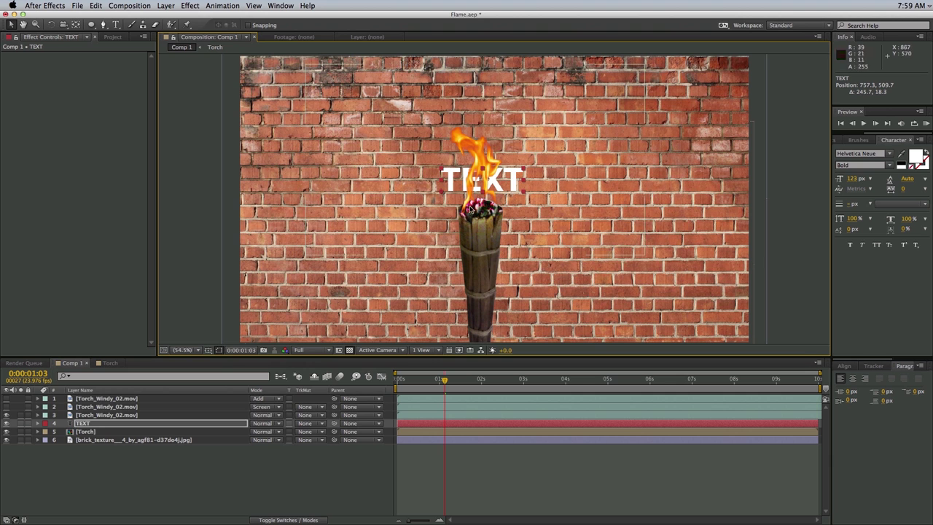
Try the TEXT layer above the lowest flame layer, then the Screen flame layer directly above Torch, and undo the flame layer's move
left_click_drag(87, 424, 109, 415)
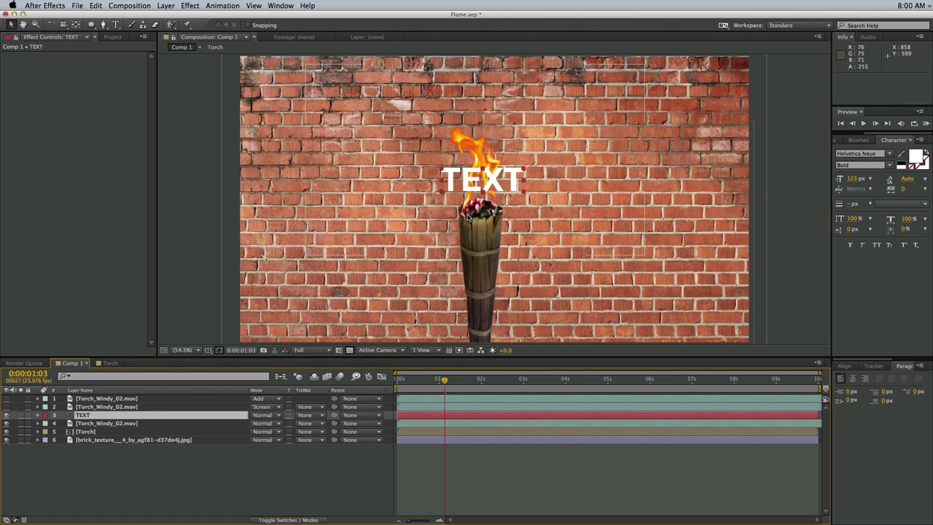
left_click(138, 407)
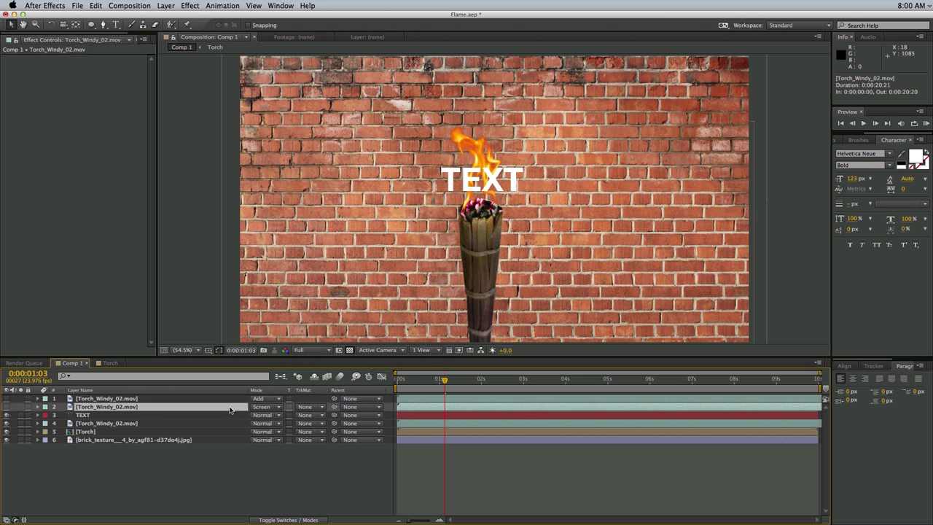
scroll(472, 179, "up", 3)
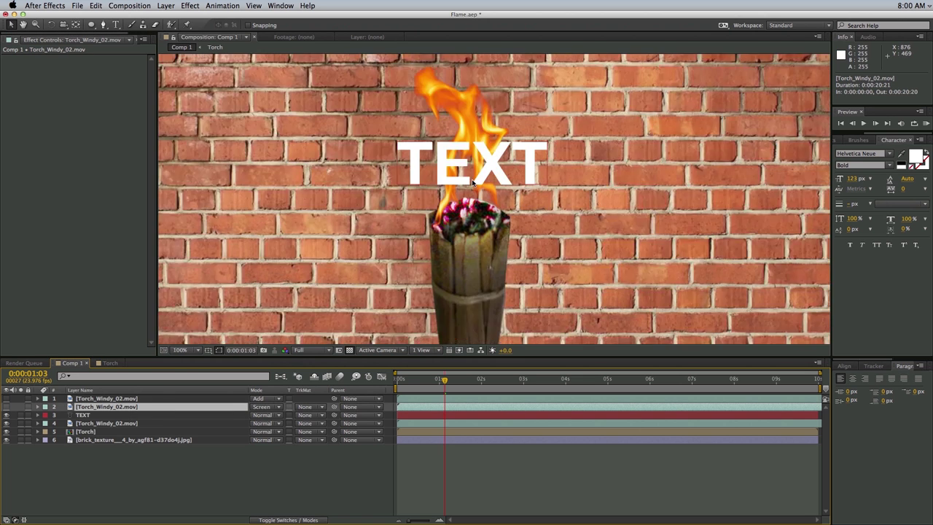
scroll(472, 179, "down", 2)
left_click_drag(113, 408, 113, 428)
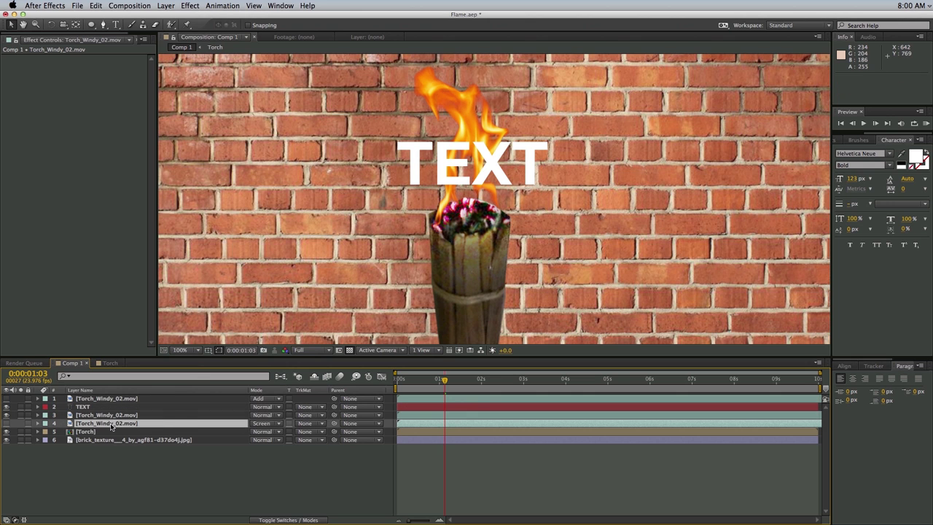
key("super+z")
Move the TEXT layer back between the lowest flame layer and the Torch layer
left_click_drag(83, 414, 83, 428)
scroll(569, 120, "down", 4)
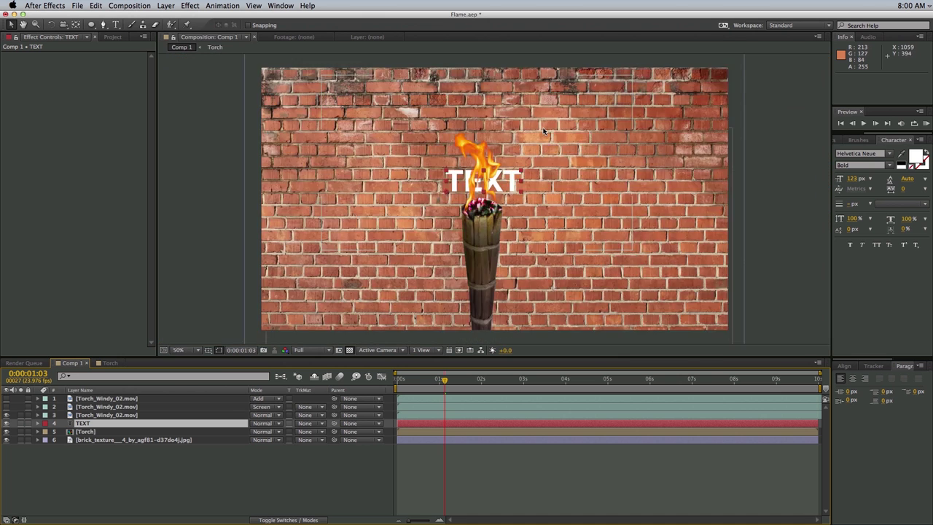
scroll(543, 132, "up", 2)
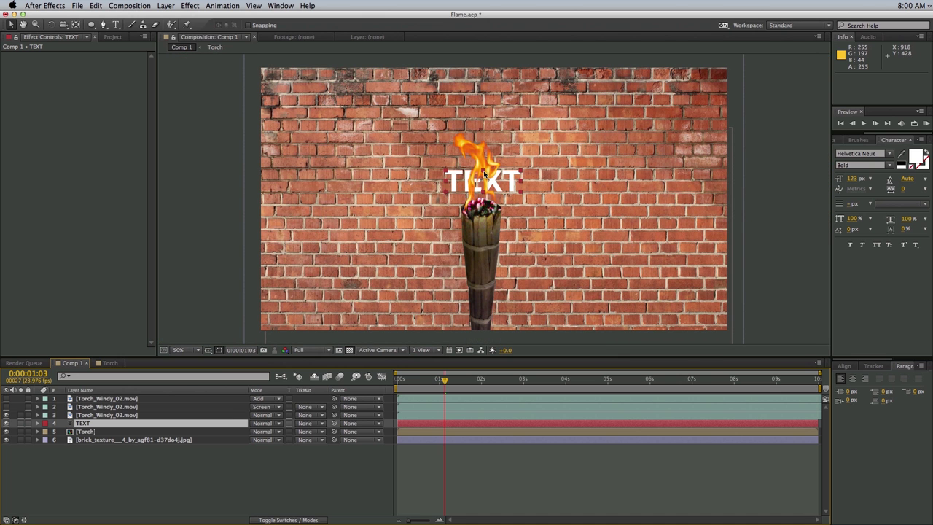
Compare the lowest flame layer over the text with its Simple Choker effect off and on
left_click(175, 415)
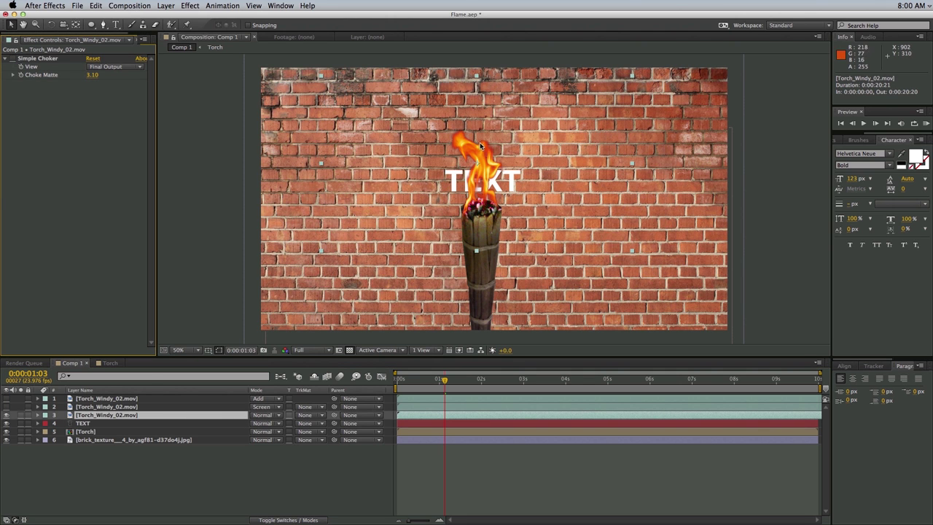
key("slash")
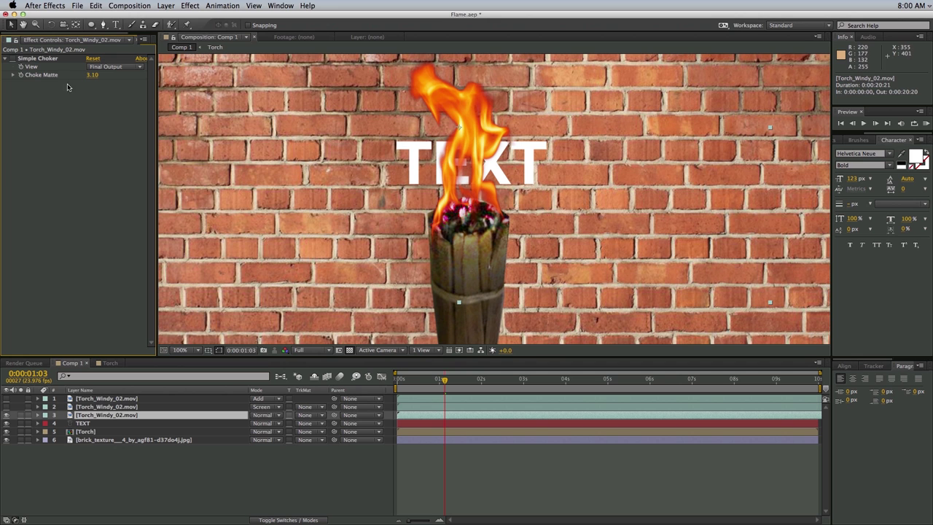
left_click(14, 59)
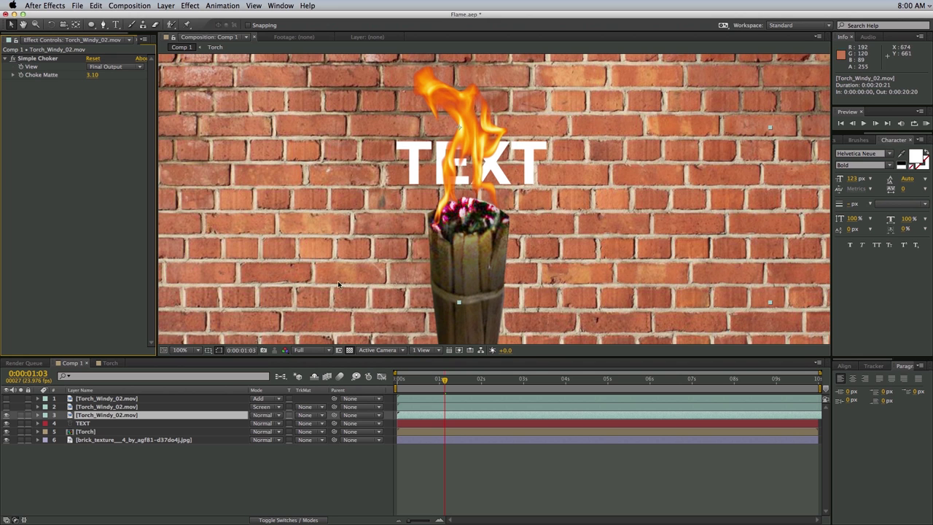
Make the two upper flame layers, set to Add and Screen, visible again over the text
left_click(9, 406)
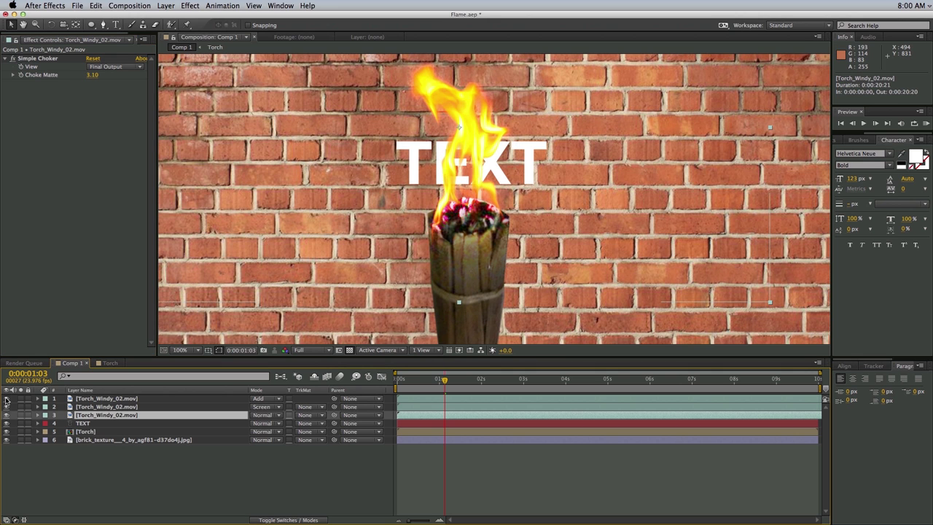
key("comma")
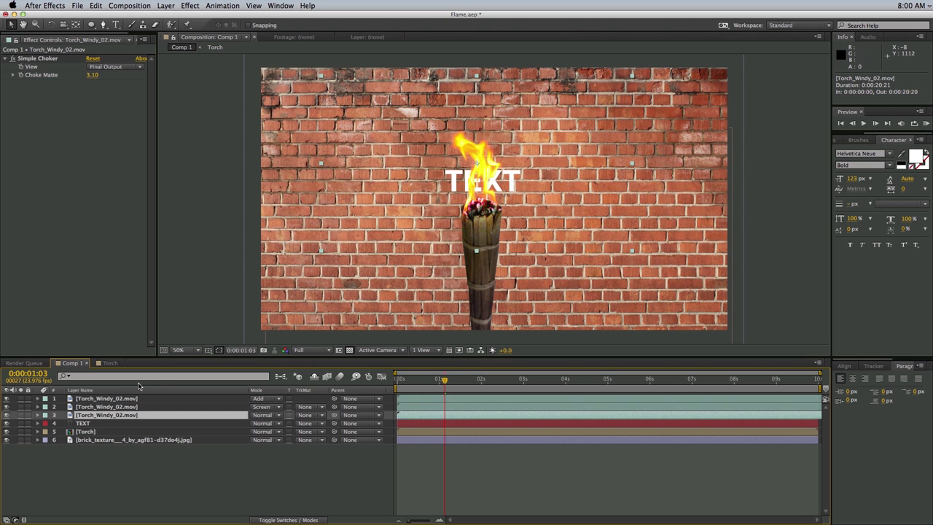
Try a different opacity on the top flame layer, undo the change, and collapse the layer's properties
left_click(183, 399)
key("t")
left_click_drag(256, 407, 230, 408)
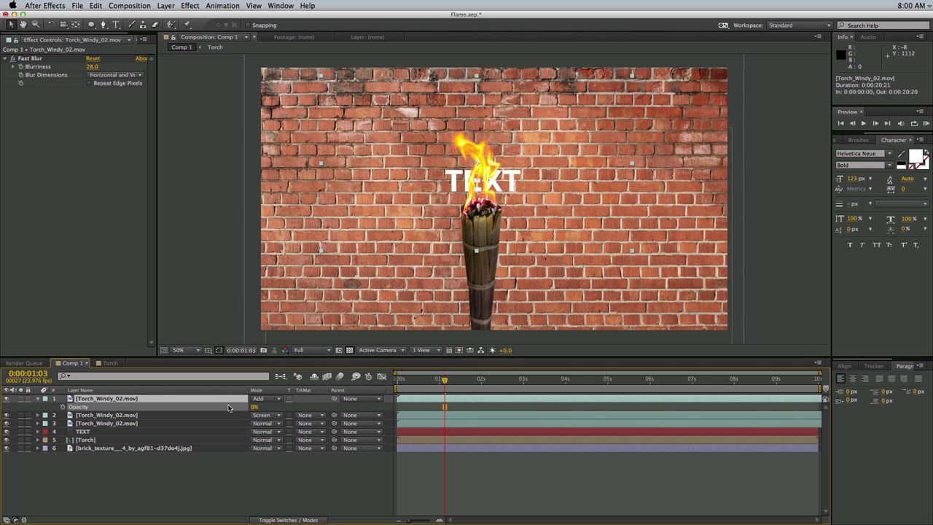
key("period")
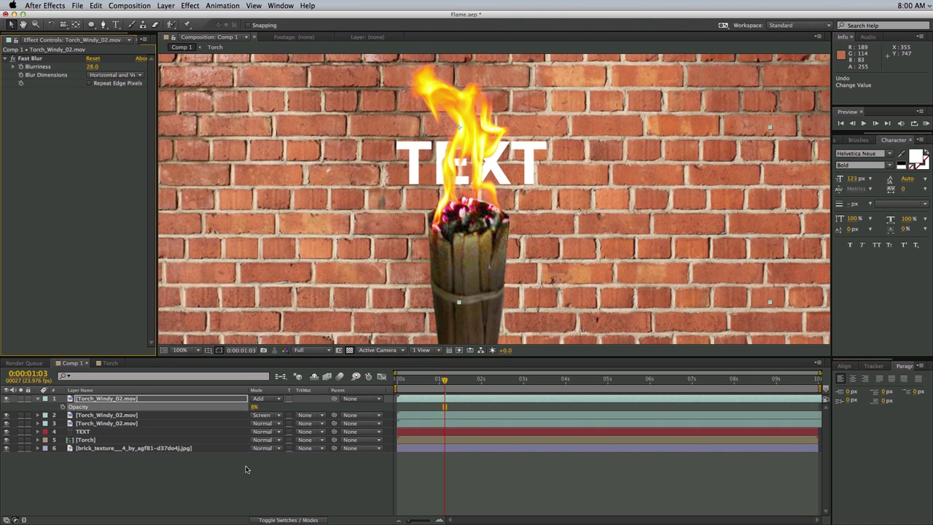
left_click(250, 490)
left_click(38, 399)
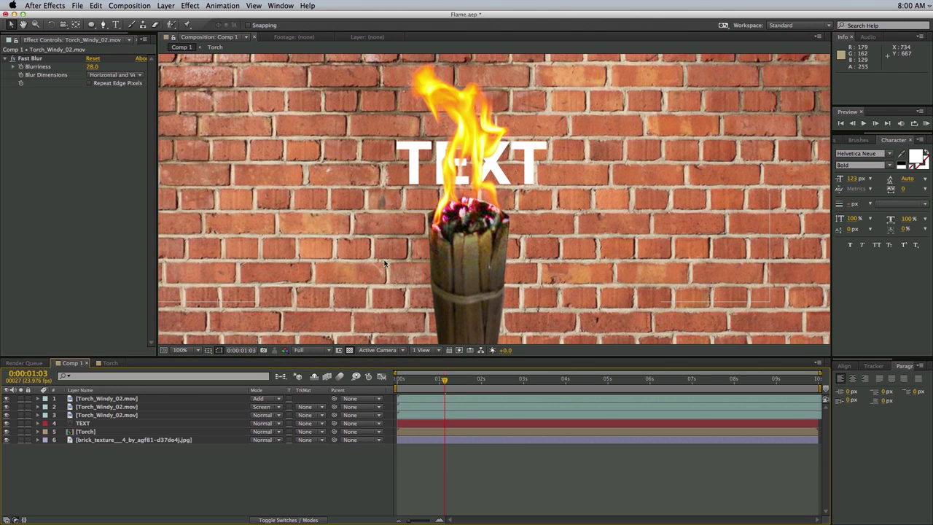
key("period")
key("comma")
key("comma")
key("comma")
key("period")
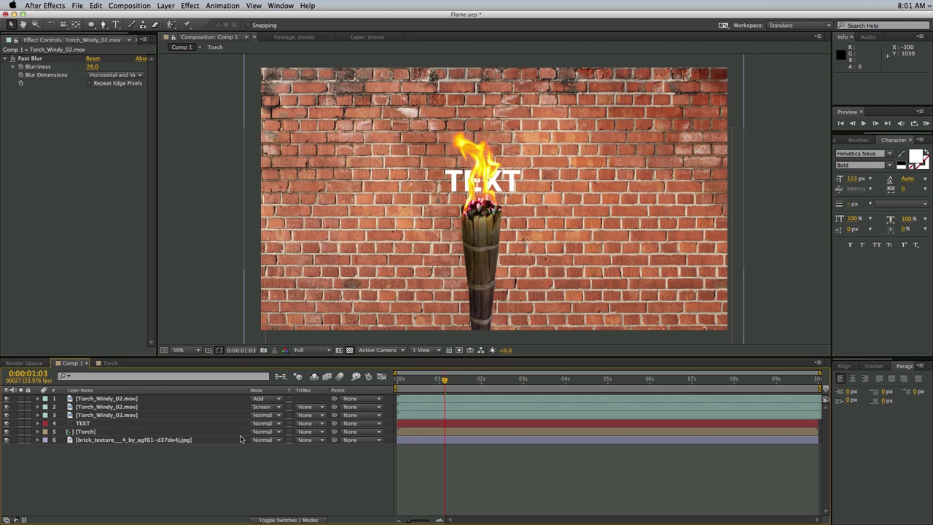
Turn the Torch layer and the brick texture layer into 3D layers
left_click(301, 520)
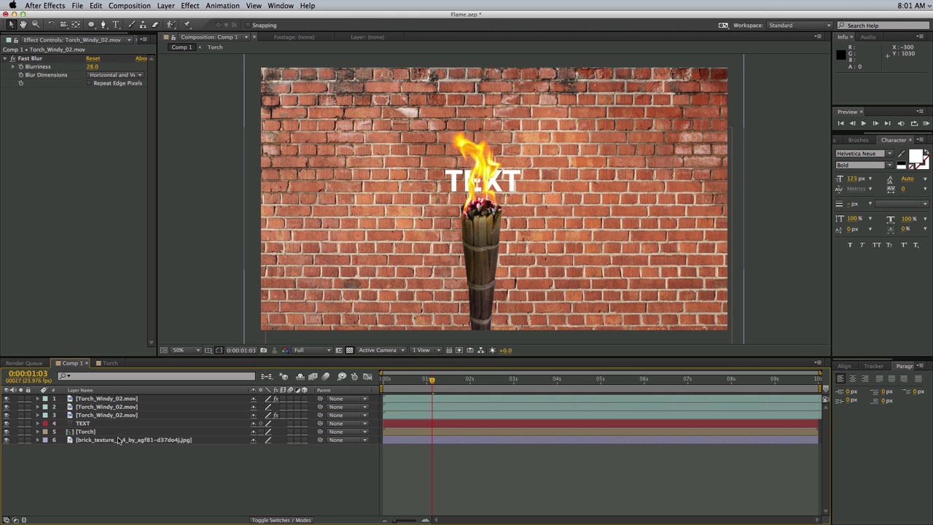
left_click(323, 431)
left_click(305, 432)
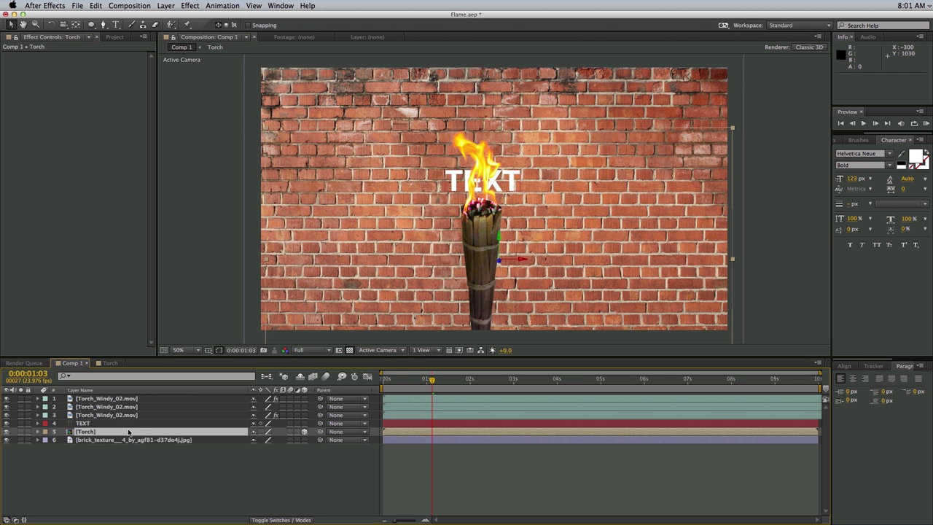
left_click(304, 439)
Add a Point light with a warm pale-yellow color, 100% intensity, no falloff and shadows off
left_click(169, 6)
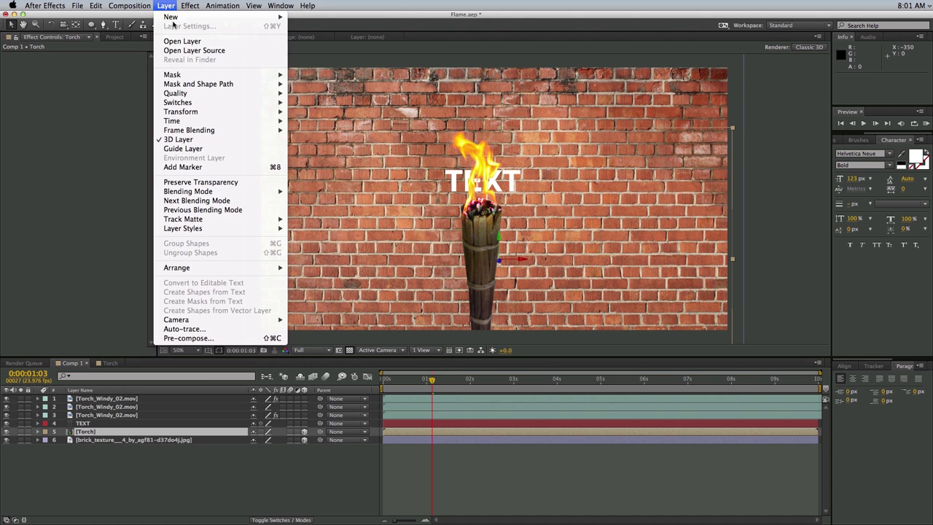
mouse_move(175, 17)
left_click(325, 36)
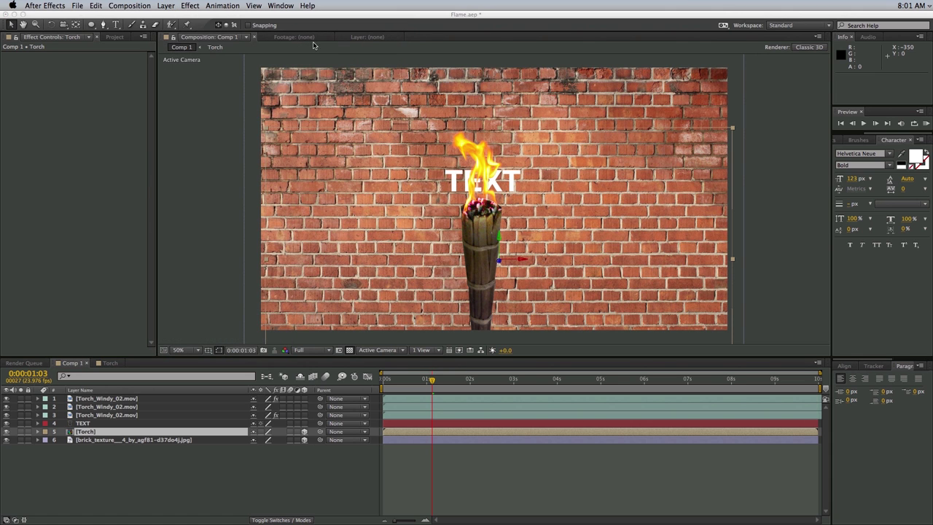
left_click(321, 139)
mouse_move(219, 206)
left_mouse_down()
mouse_move(200, 198)
mouse_move(233, 198)
mouse_move(210, 213)
mouse_move(199, 197)
mouse_move(211, 202)
left_mouse_up()
left_click(369, 201)
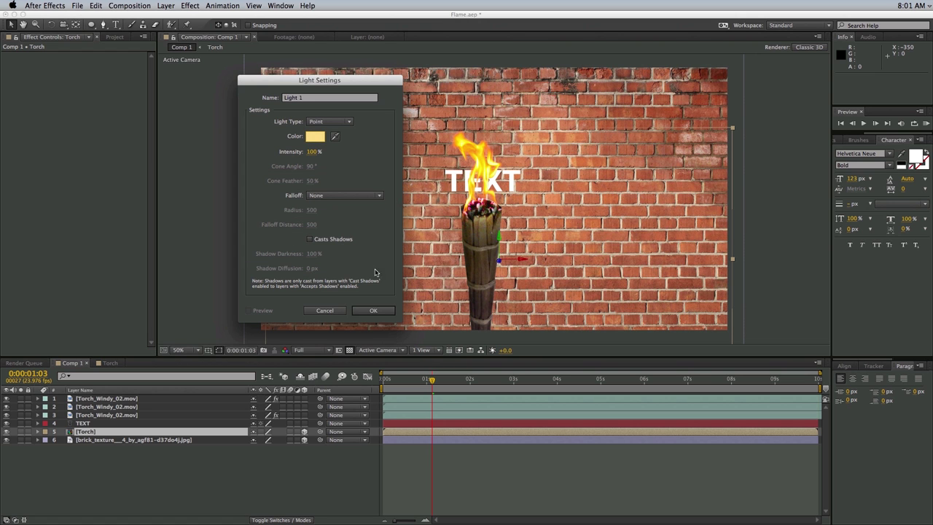
left_click(372, 310)
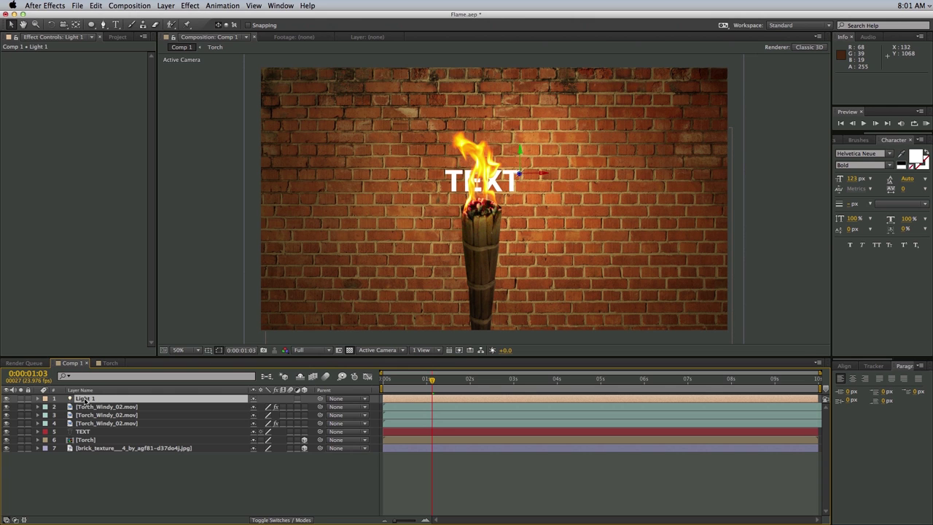
Change Light 1's type to Spot and move the light upward so it shines around the flame
left_click(37, 399)
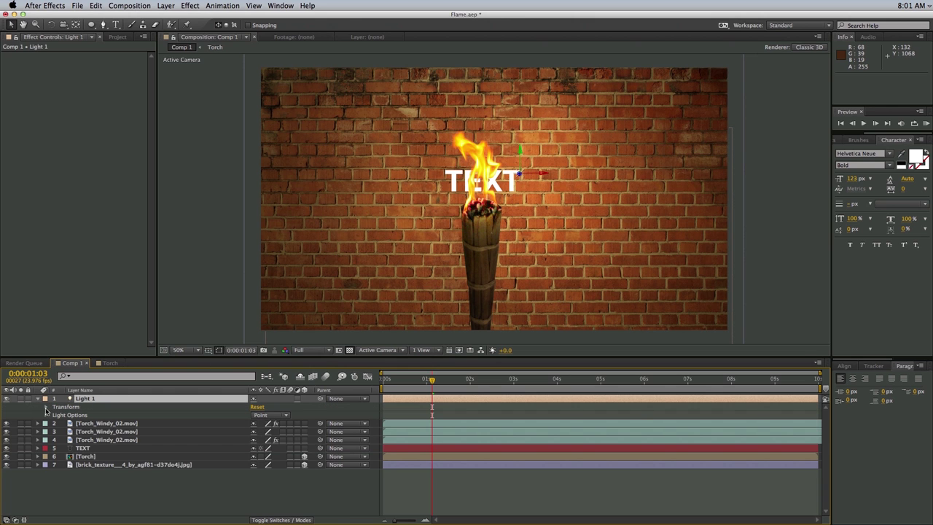
left_click(46, 415)
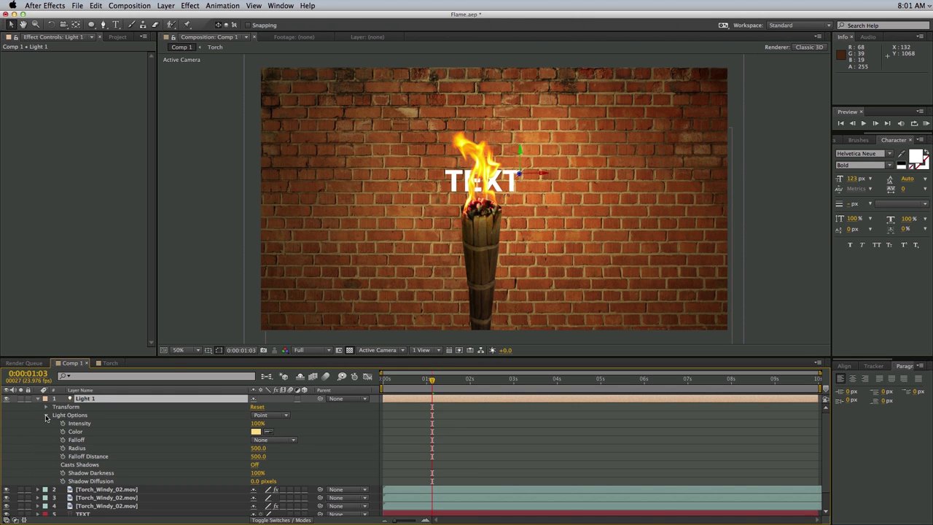
left_click(267, 415)
left_click(272, 431)
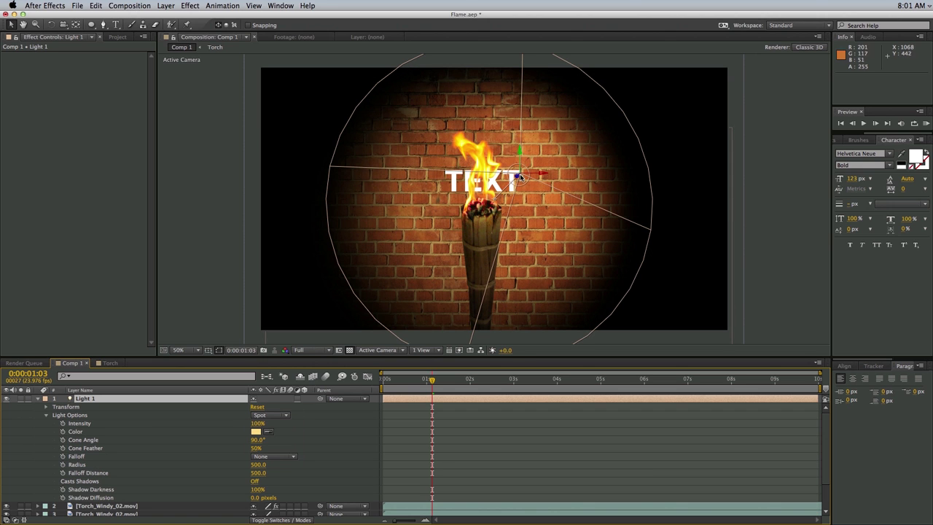
left_click_drag(520, 176, 476, 184)
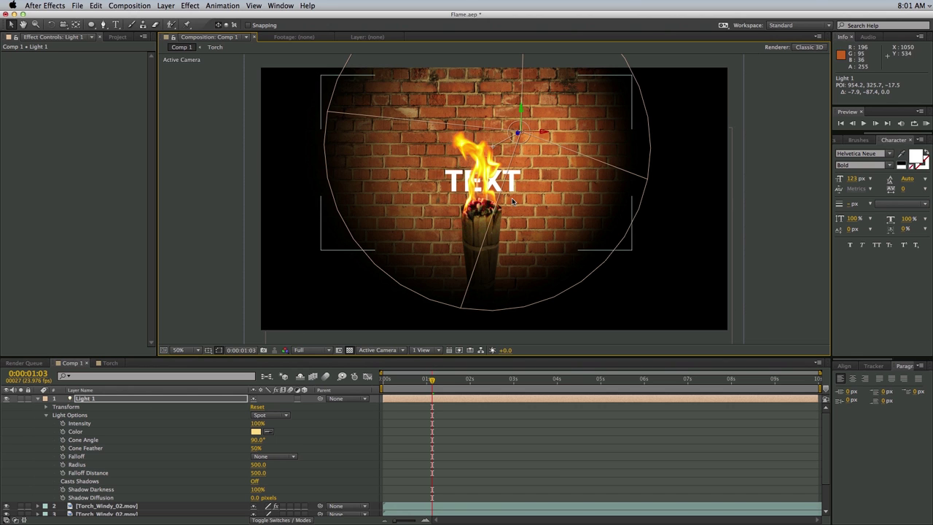
Set the spot light's Cone Feather to 100% and its Cone Angle to 127°
left_click(100, 448)
left_click_drag(255, 450, 354, 446)
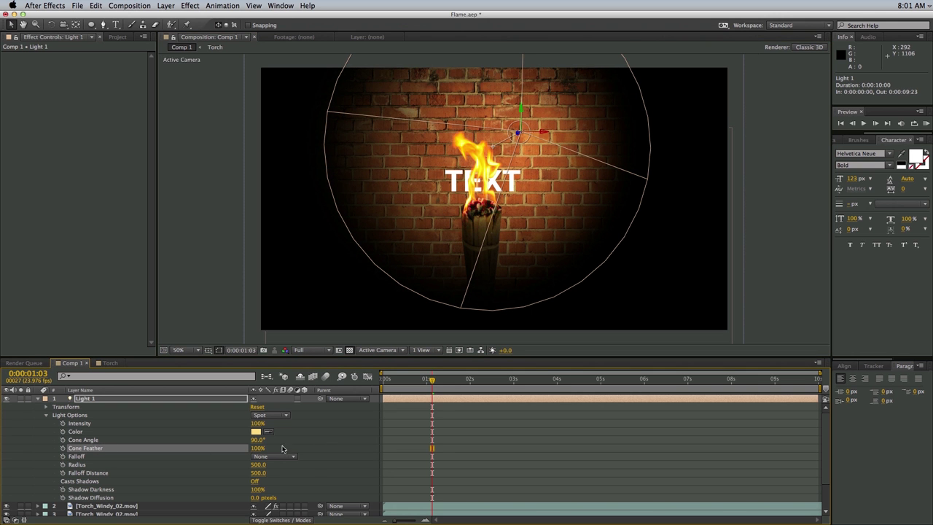
left_click_drag(257, 442, 275, 440)
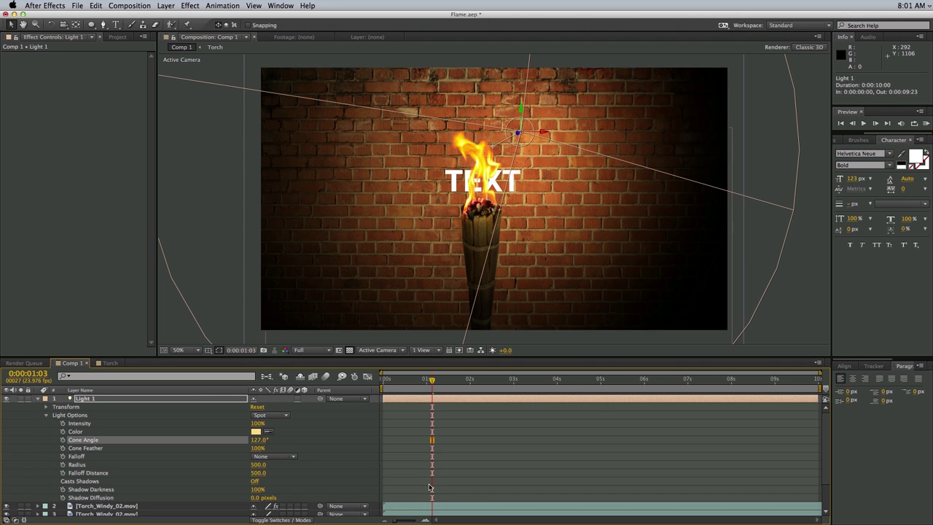
Return to the start of the composition and add the expression wiggle(10,10) to Light 1's Intensity
key("Home")
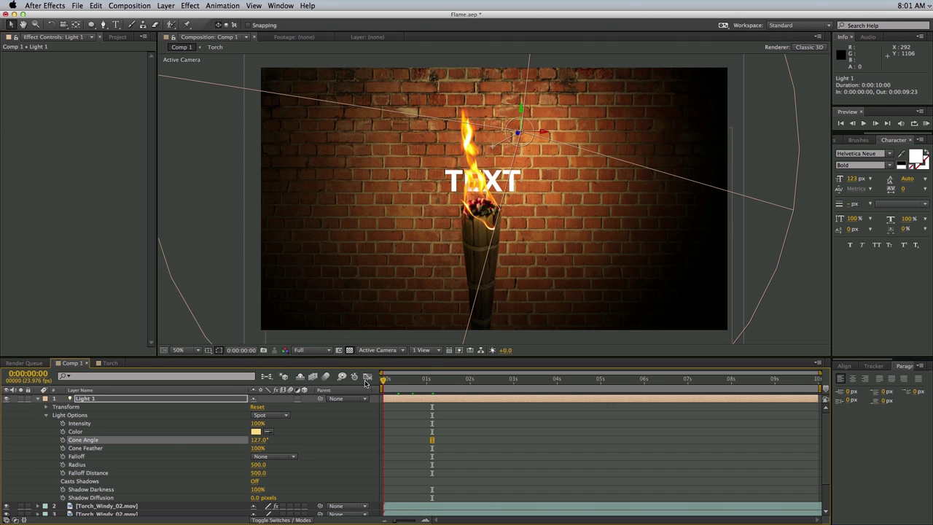
left_click(62, 424, "alt")
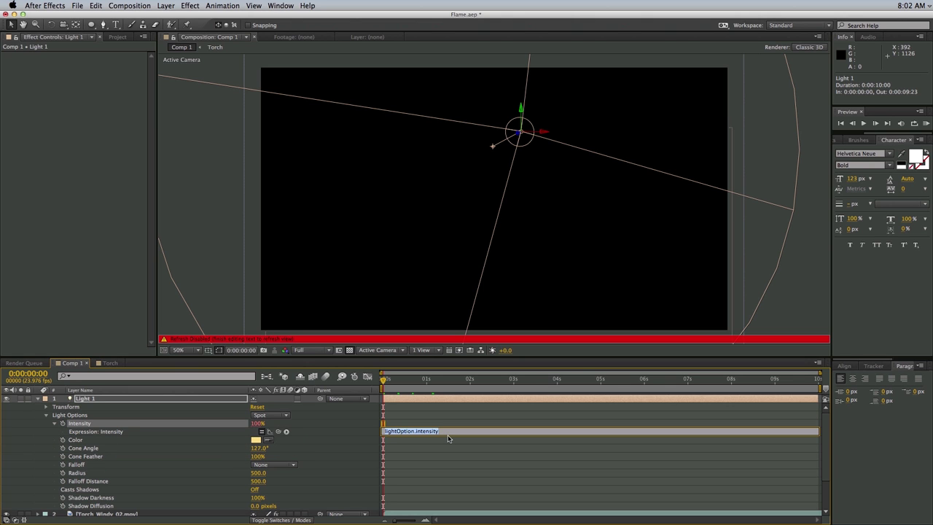
type("wiggle(10,10")
left_click(560, 441)
Preview the flickering light on the torch and wall from the start of the composition
key("space")
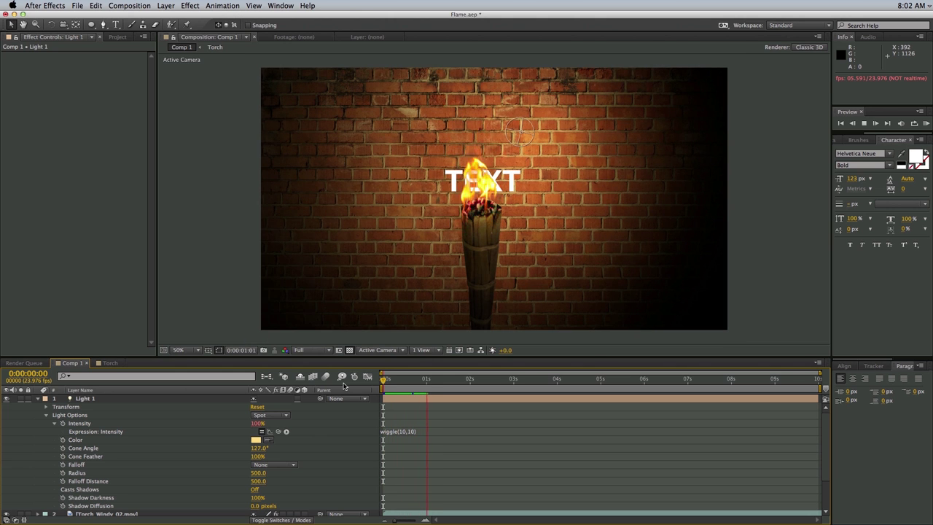
key("space")
key("Home")
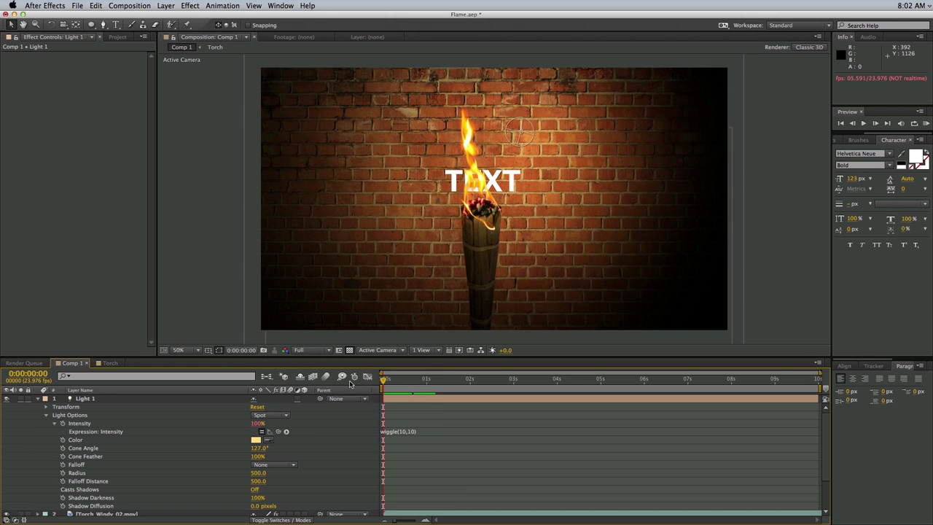
key("space")
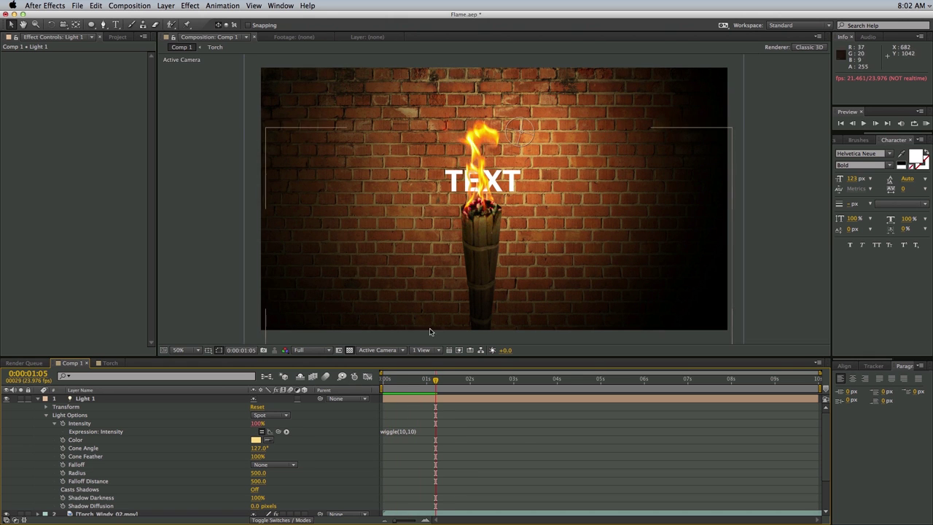
Collapse Light 1's properties, delete the TEXT layer, and preview the torch composite
left_click(39, 399)
left_click(95, 433)
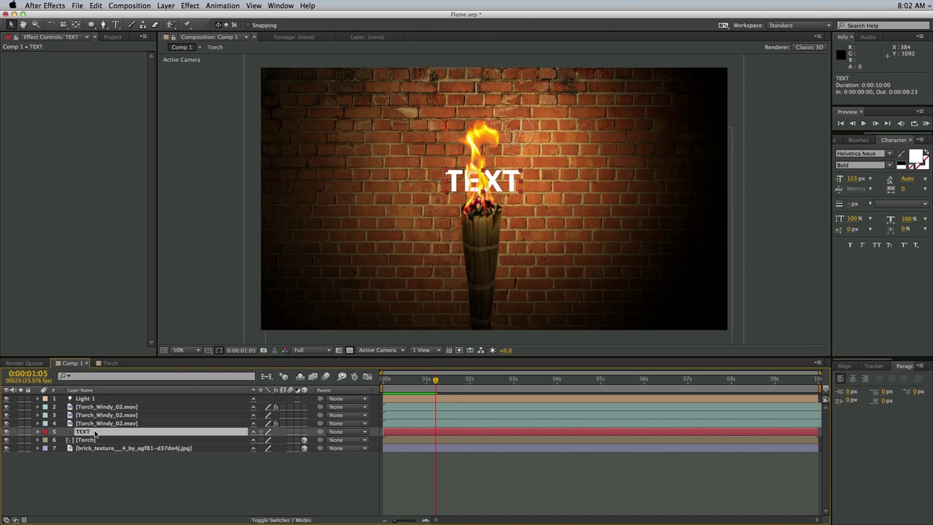
key("Delete")
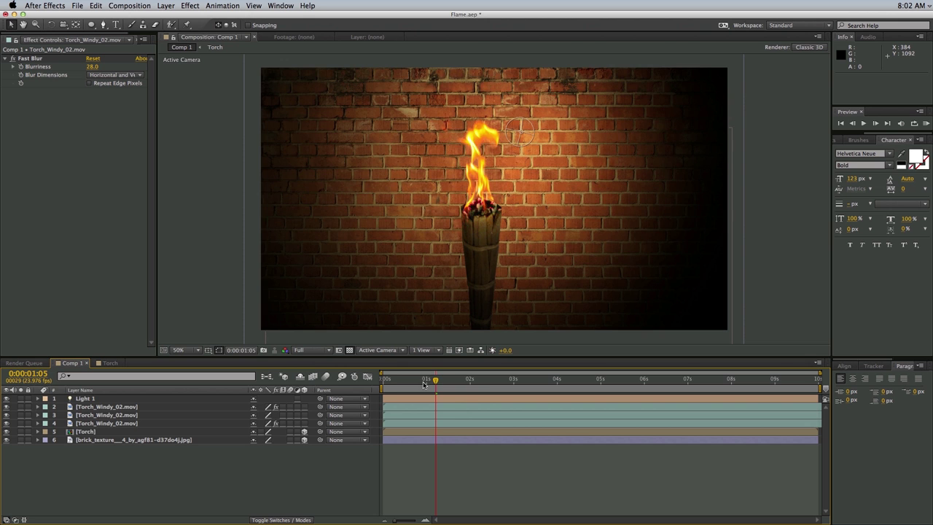
key("KP_0")
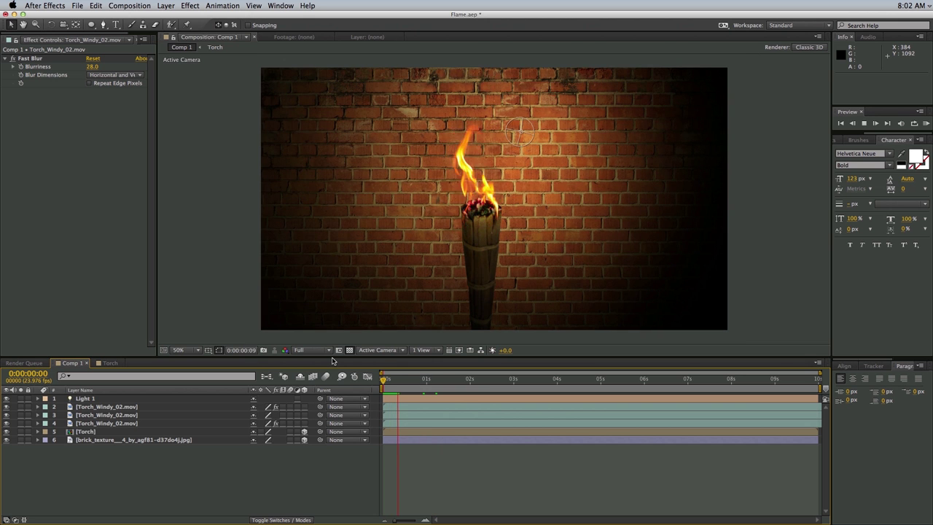
Stop the preview and add a new adjustment layer at the top of Comp 1
key("space")
left_click(48, 425)
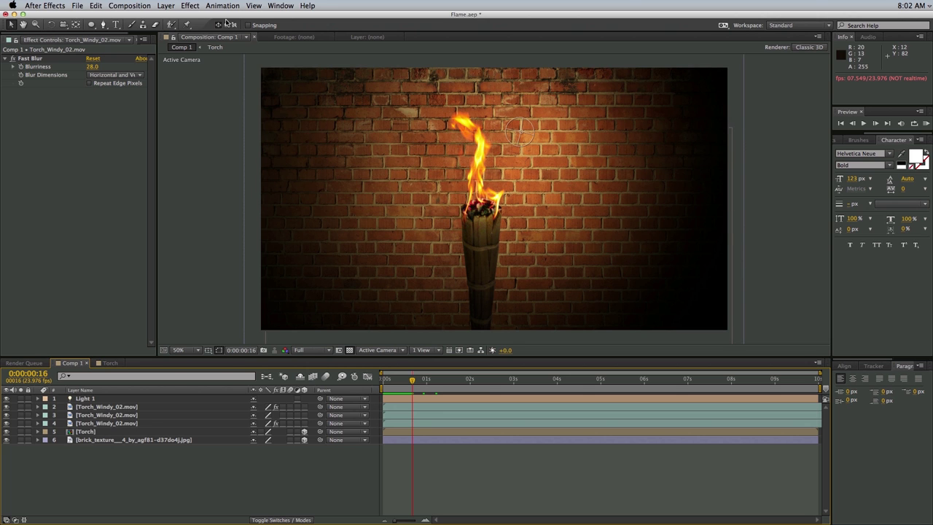
left_click(167, 5)
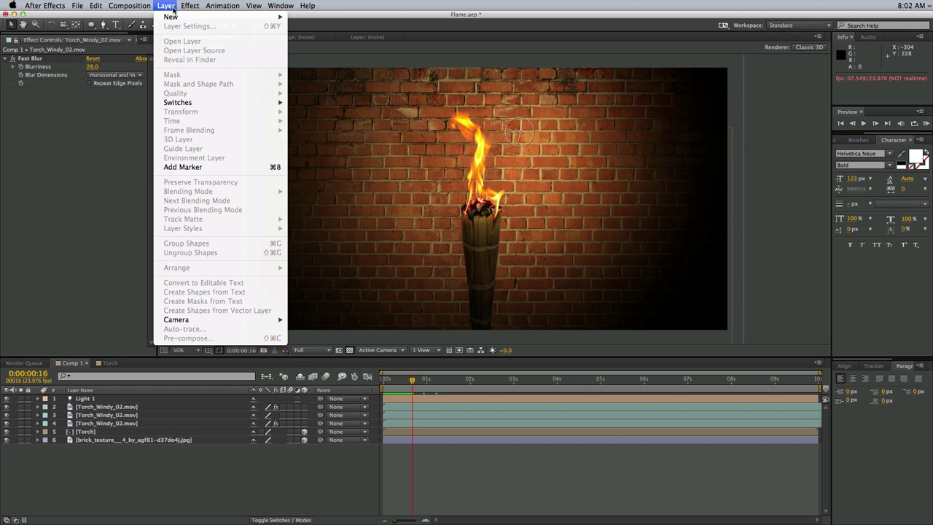
mouse_move(175, 17)
left_click(332, 73)
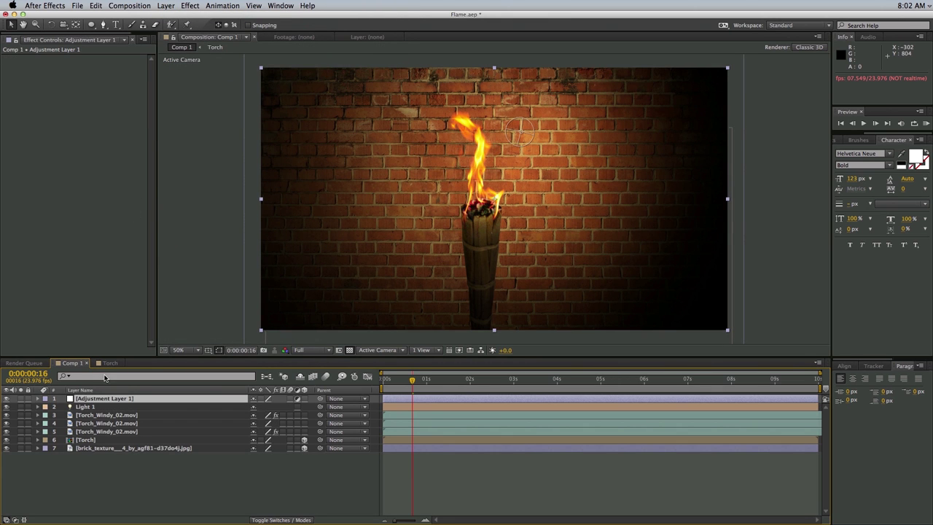
Apply the Turbulent Displace effect to the adjustment layer and preview the distortion on the torch and wall
left_click(190, 5)
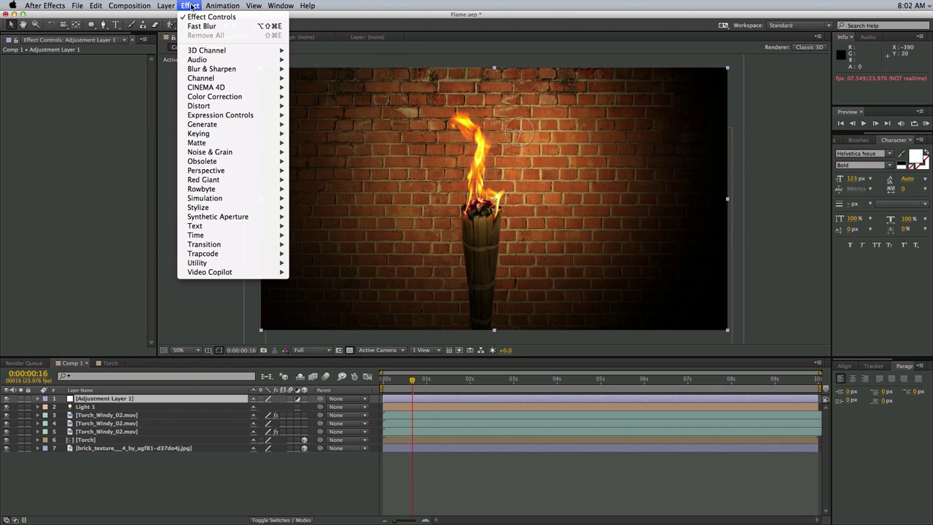
mouse_move(219, 106)
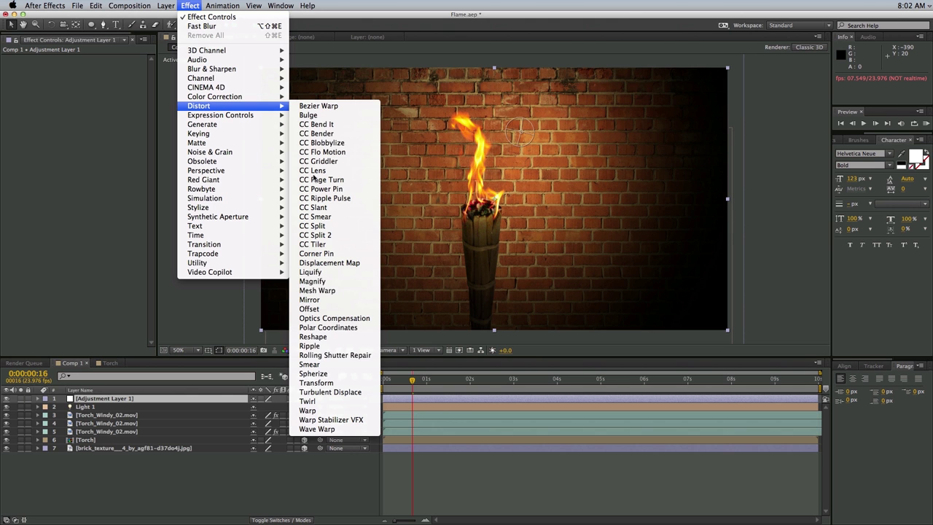
key("super+alt+shift+e")
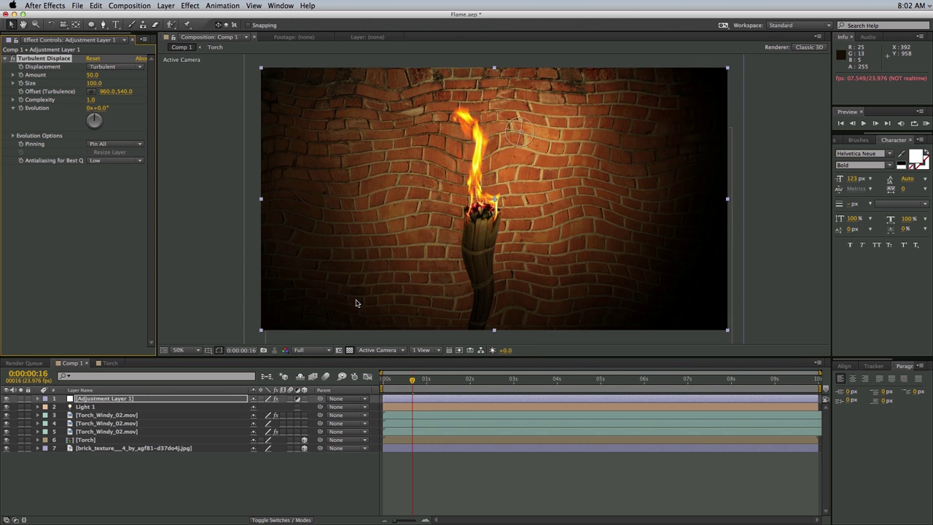
key("space")
key("space")
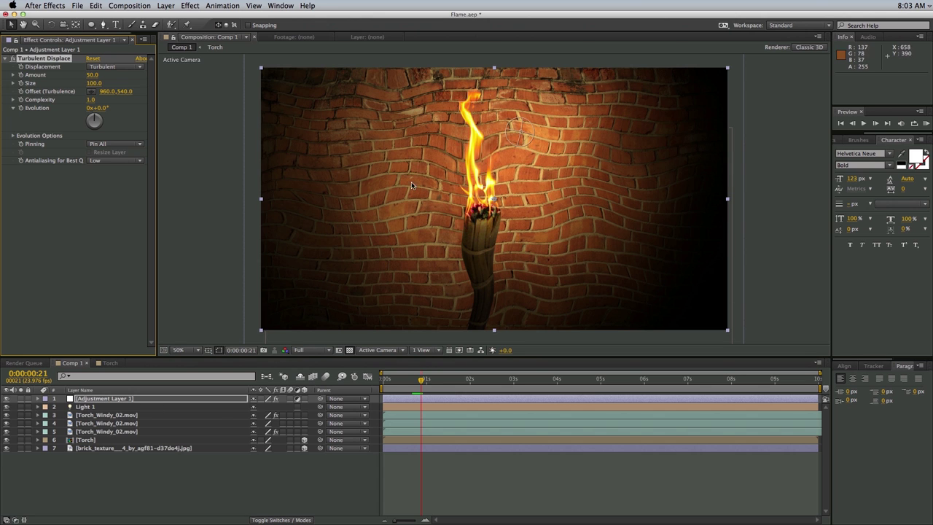
Preview the distortion from the start of the composition and delete Turbulent Displace from the adjustment layer
left_click(129, 481)
key("Home")
key("space")
left_click(126, 399)
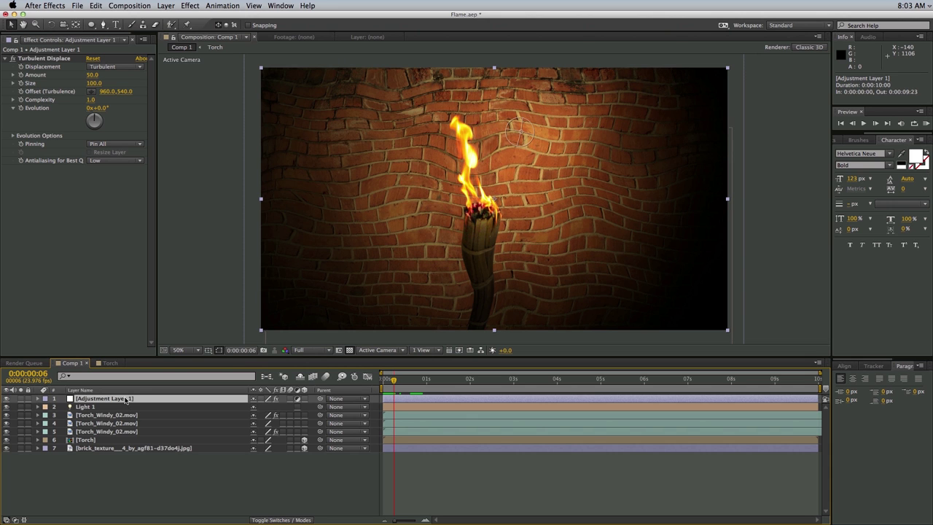
left_click(49, 59)
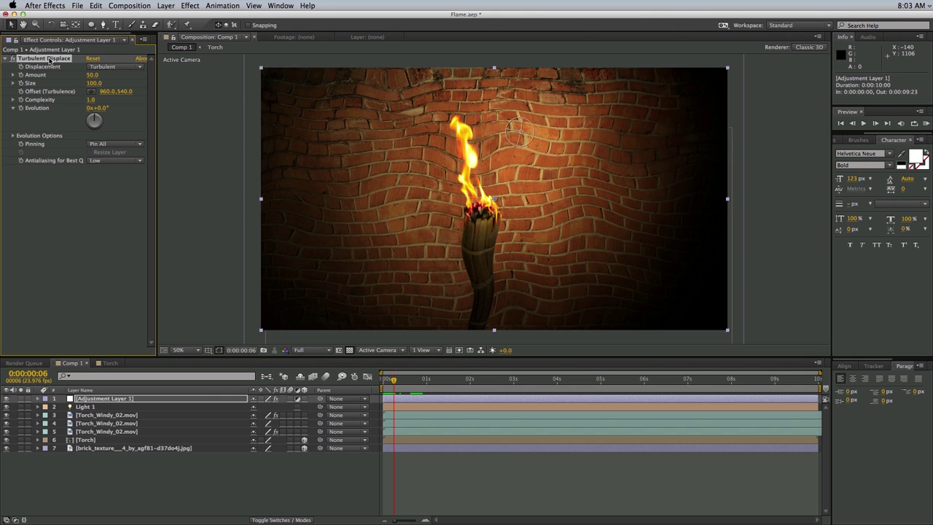
key("Delete")
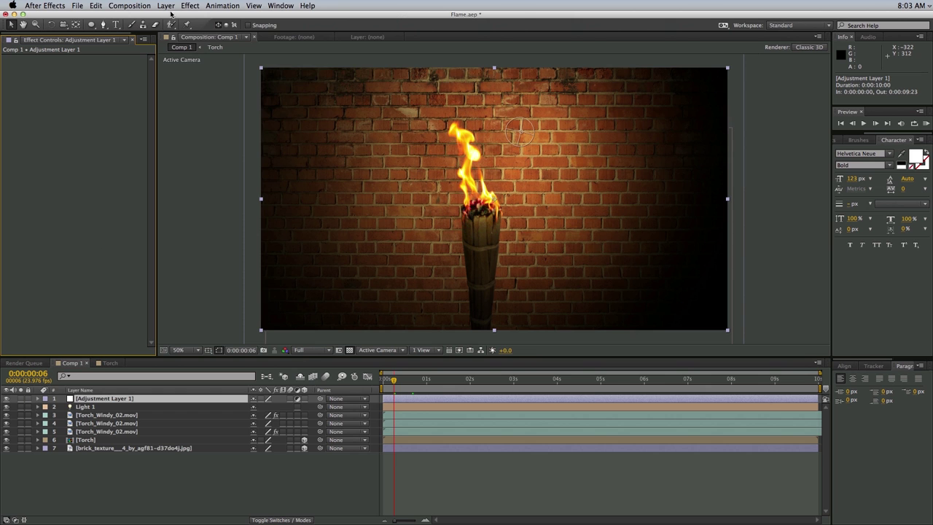
Create a 1920 x 1080 px solid layer in neutral gray with its color brightness set to 50%
left_click(167, 7)
mouse_move(218, 17)
left_click(314, 26)
left_click(279, 260)
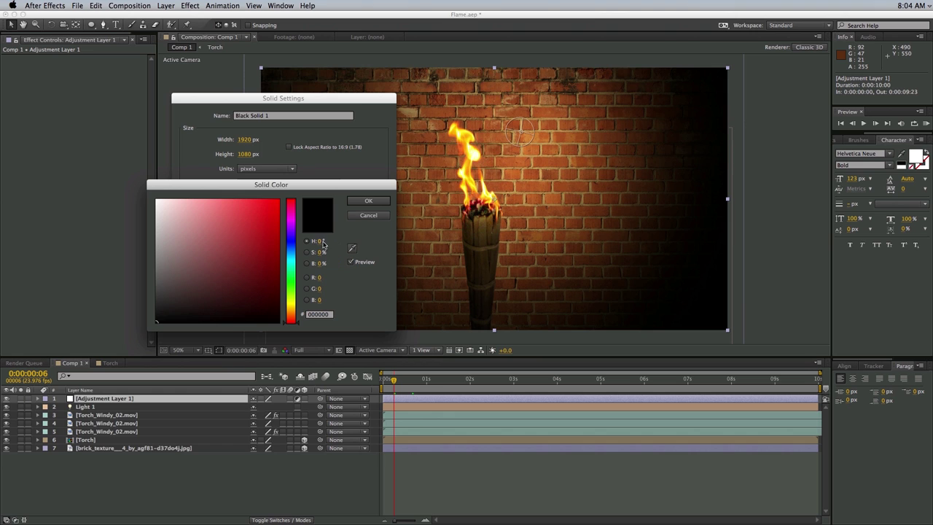
left_click(321, 264)
type("50")
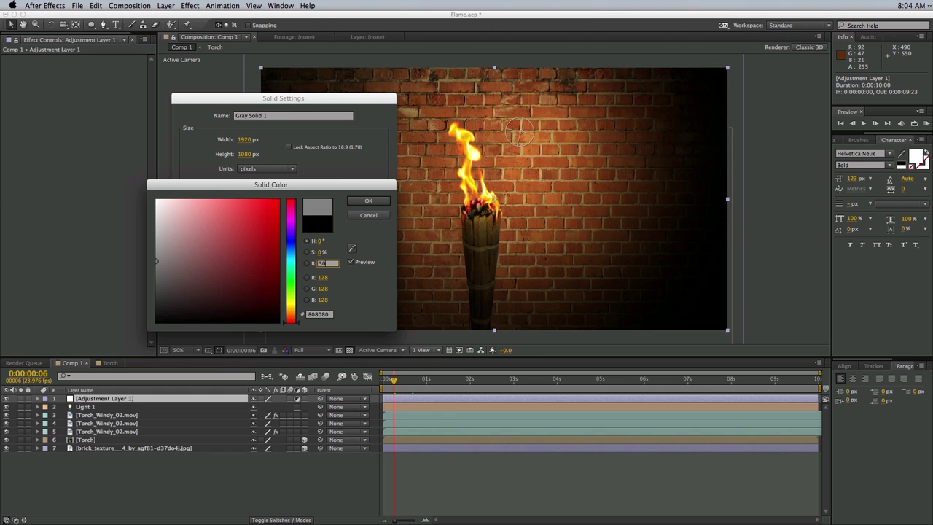
left_click(369, 201)
left_click(368, 285)
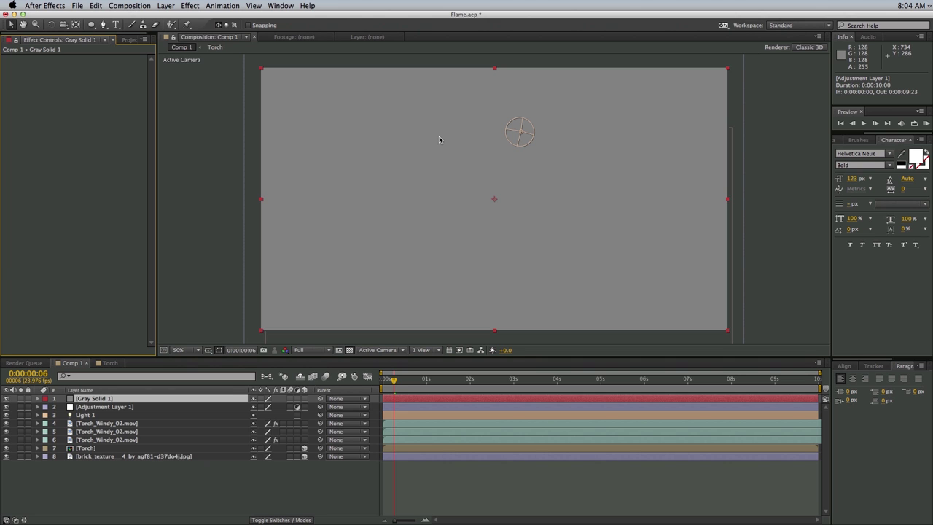
Pre-compose the gray solid into a new composition named Displacement, moving all attributes into it
left_click(109, 414)
left_click(122, 399)
key("super+shift+c")
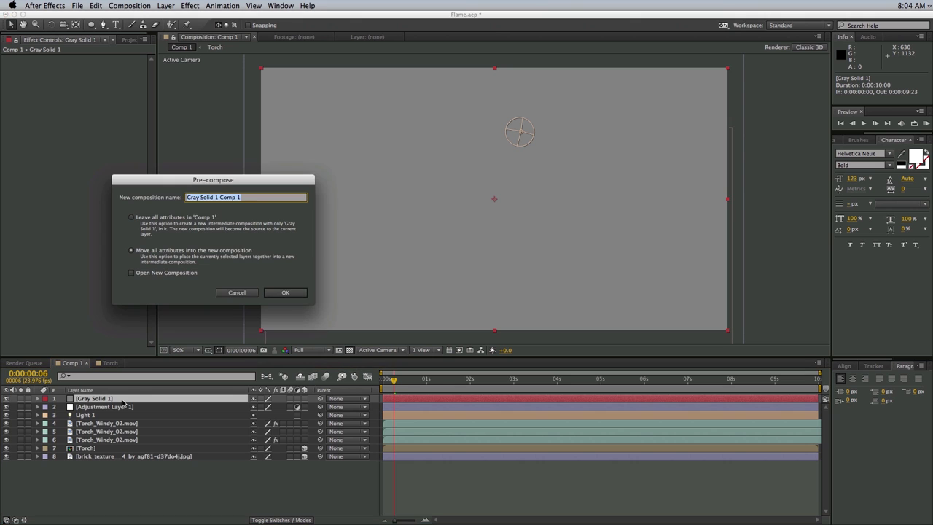
type("S")
type("isplacement")
key("Return")
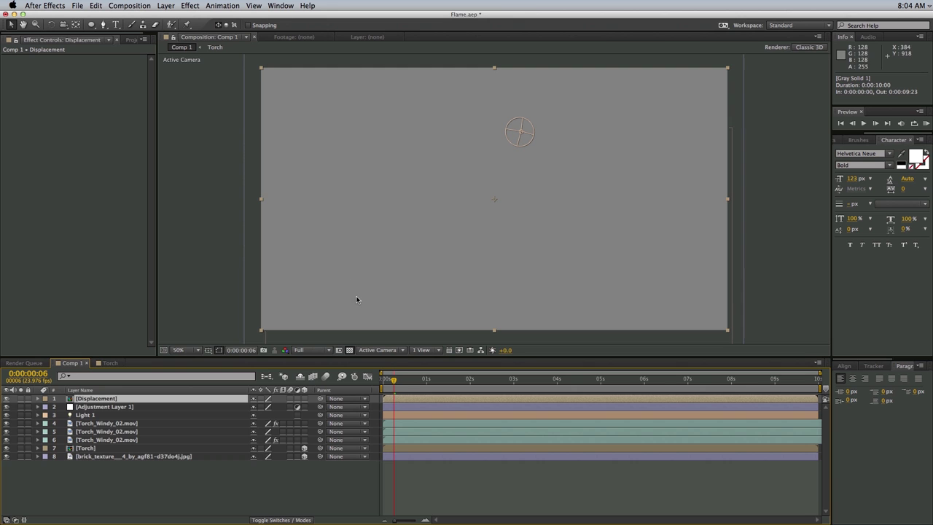
Open the Displacement composition and apply the Turbulent Noise effect to the gray solid
double_click(408, 397)
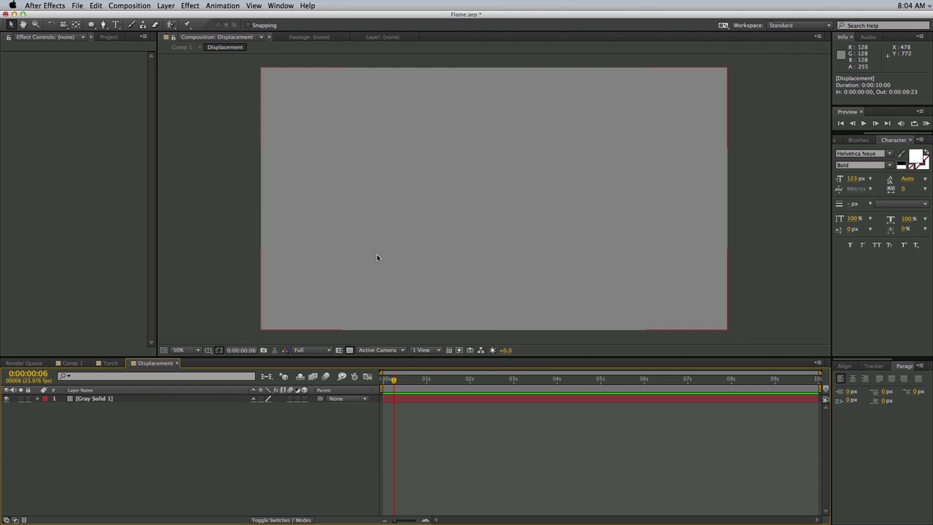
left_click(190, 6)
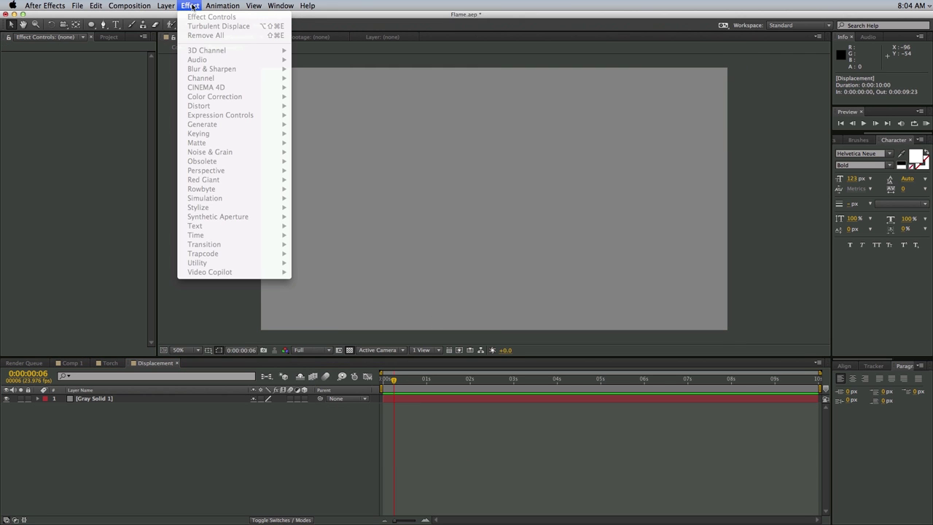
left_click(430, 320)
left_click(434, 402)
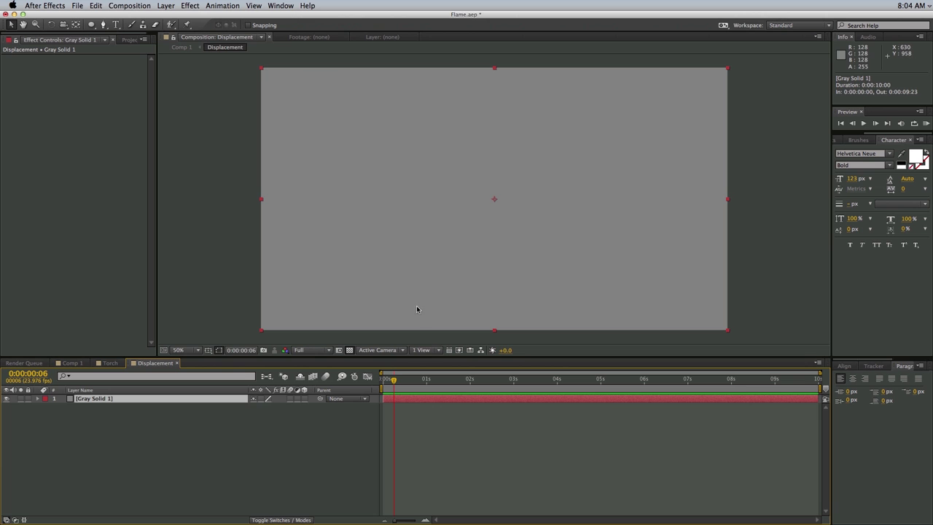
left_click(190, 6)
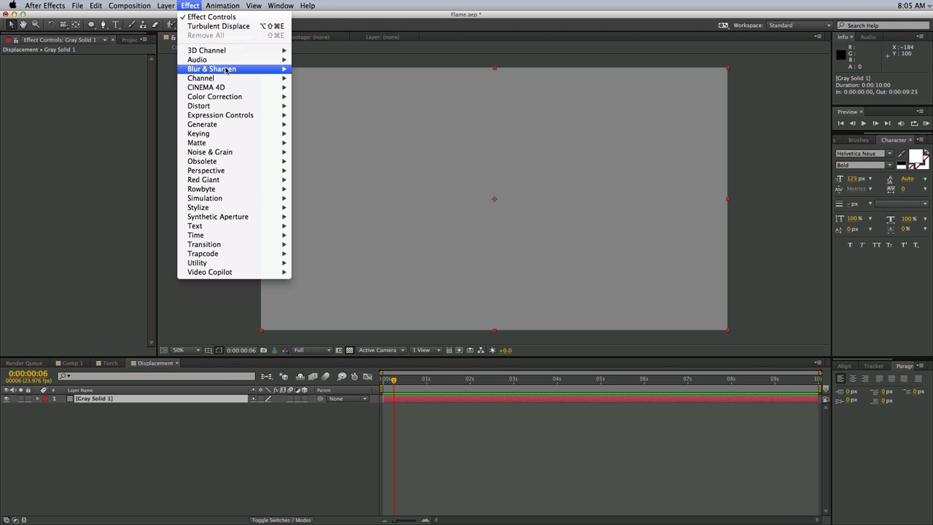
mouse_move(223, 152)
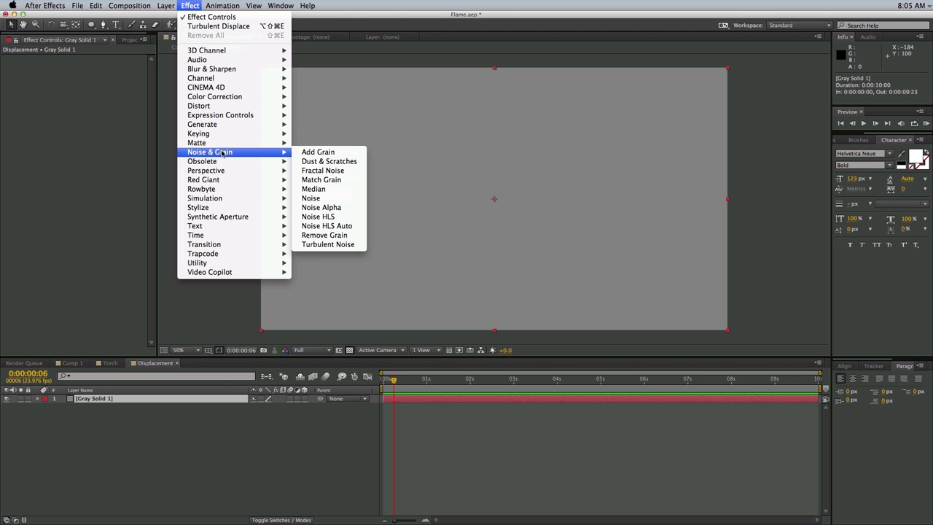
left_click(353, 244)
Preview the Turbulent Noise in the Displacement composition to check whether it moves over time
key("space")
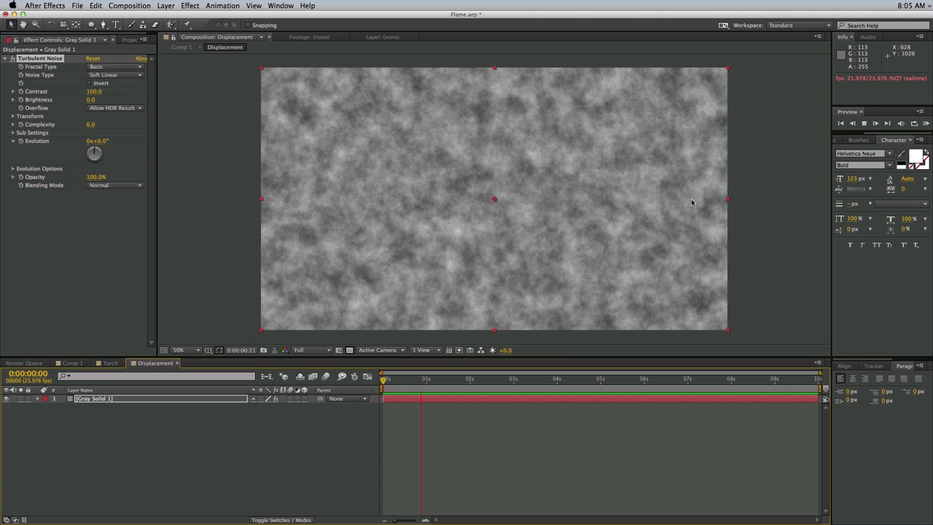
left_click(426, 382)
left_click_drag(427, 382, 354, 380)
key("space")
Set the Turbulent Noise's Fractal Type to Dynamic and preview the pattern
left_click(107, 67)
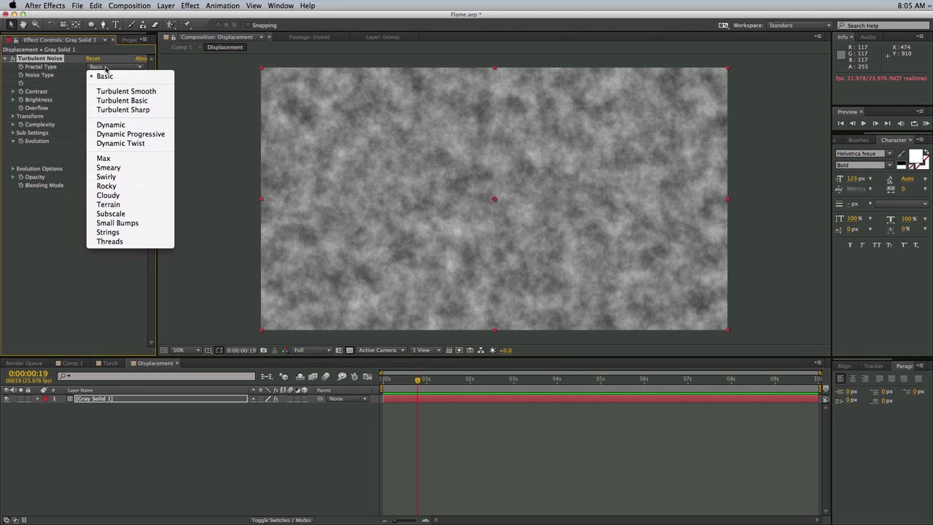
left_click(110, 126)
key("space")
key("space")
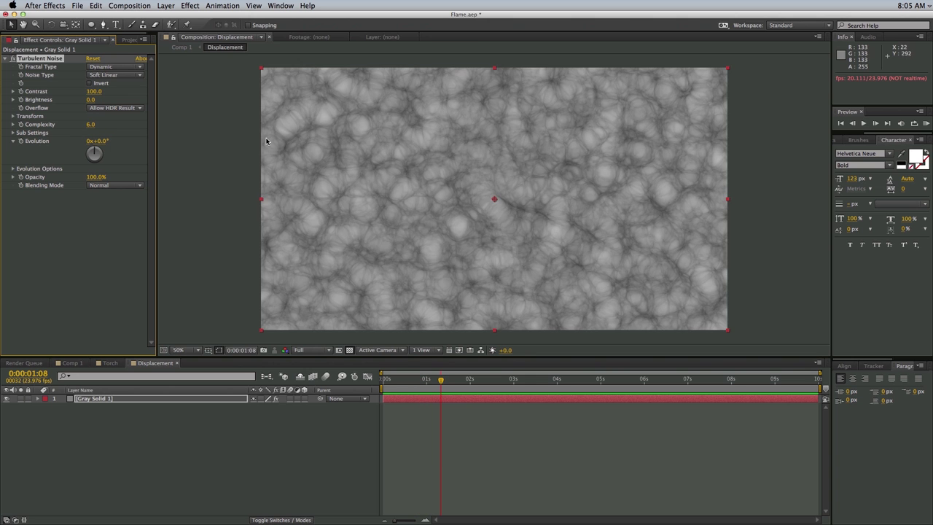
Set the Turbulent Noise's Contrast to 179 and its Scale to 126
left_click_drag(93, 93, 132, 95)
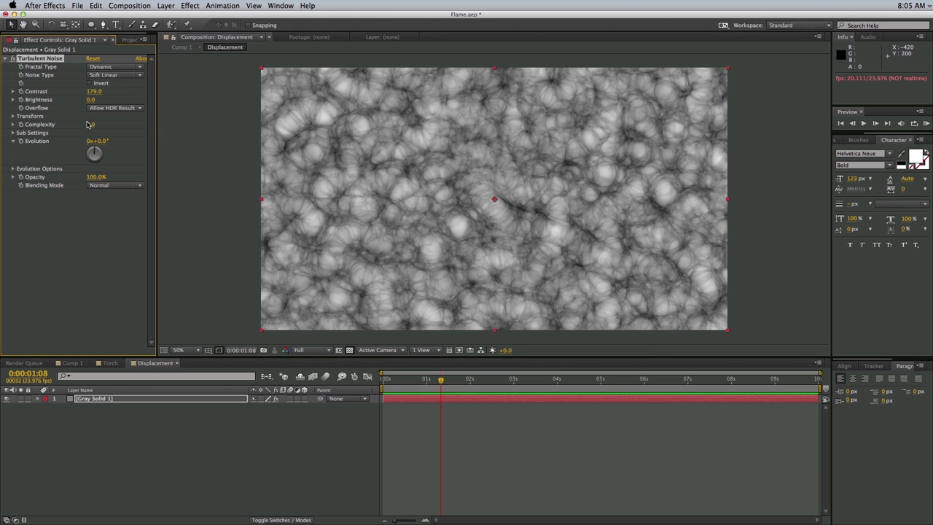
left_click(12, 117)
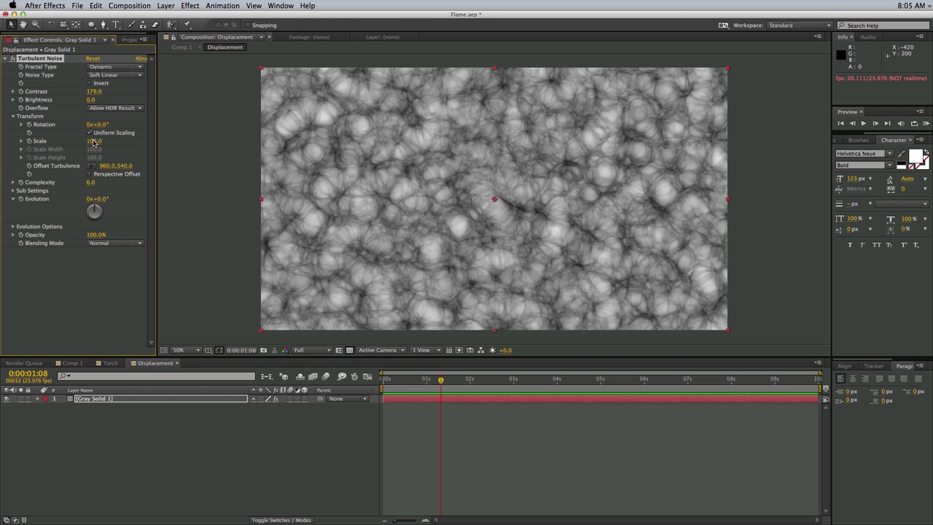
left_click_drag(93, 143, 107, 143)
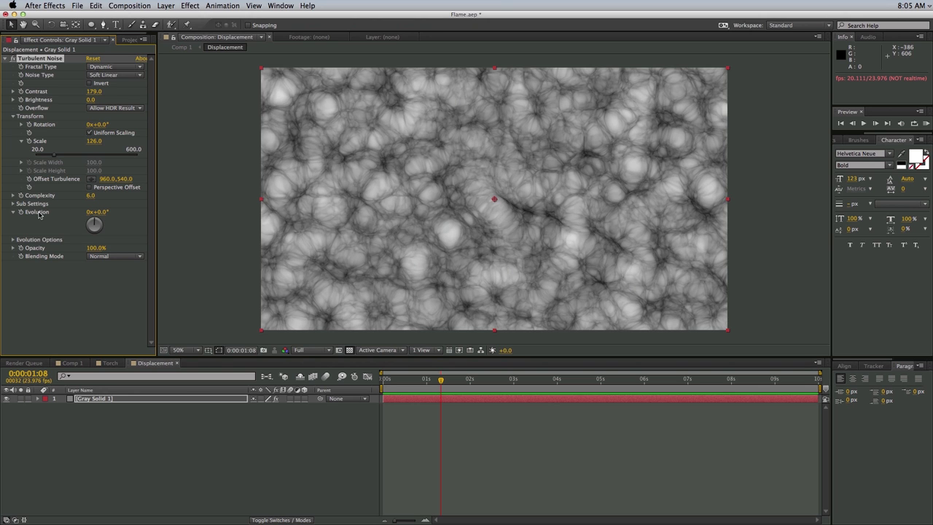
Add the expression time*250 to the Evolution property of the gray solid's Turbulent Noise
left_click(40, 399)
left_click(45, 407)
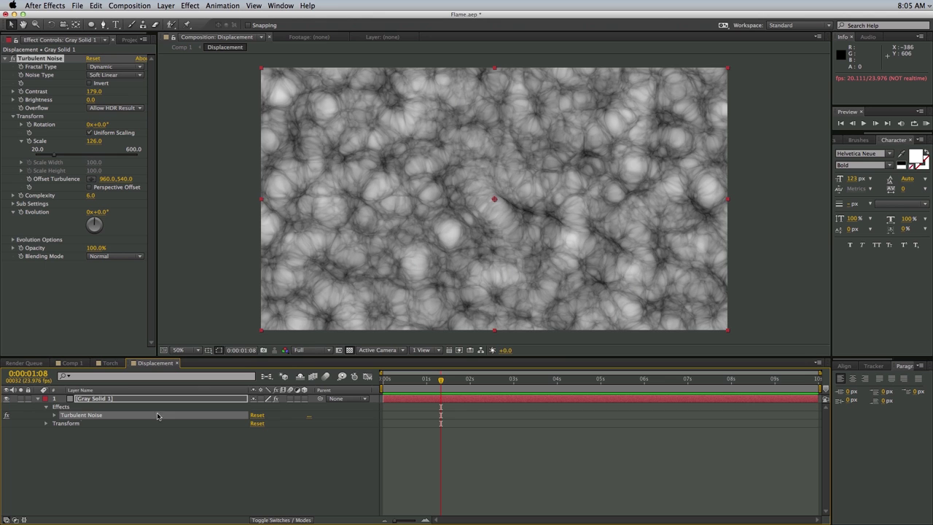
left_click(54, 416)
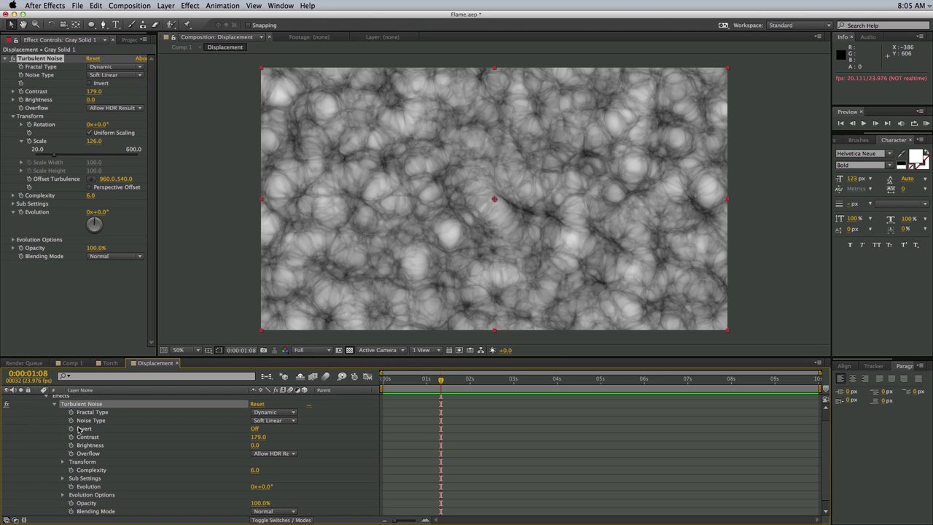
scroll(87, 430, "down", 1)
left_click(88, 476)
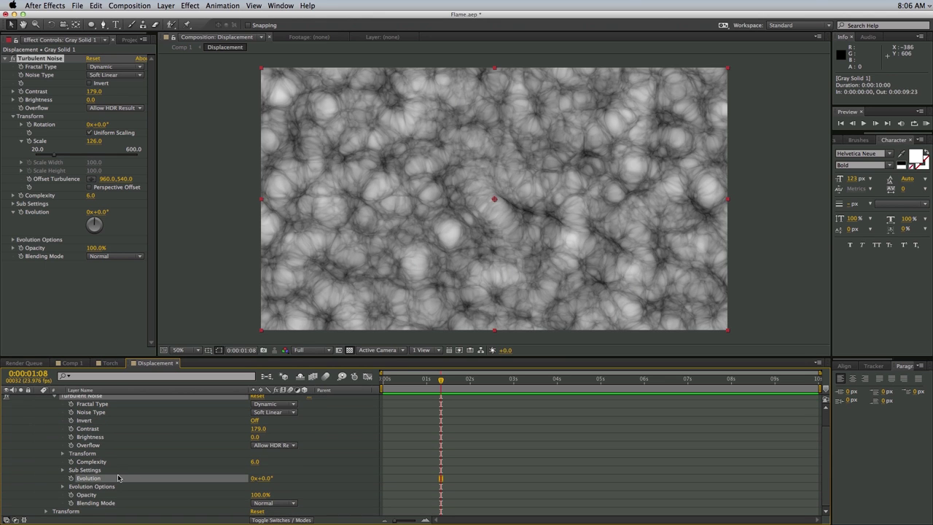
left_click(71, 479, "alt")
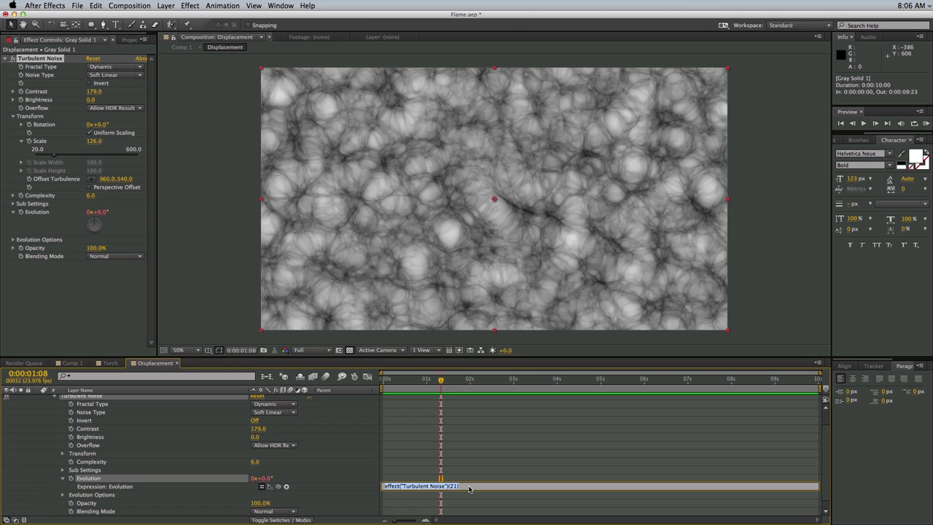
type("time*250")
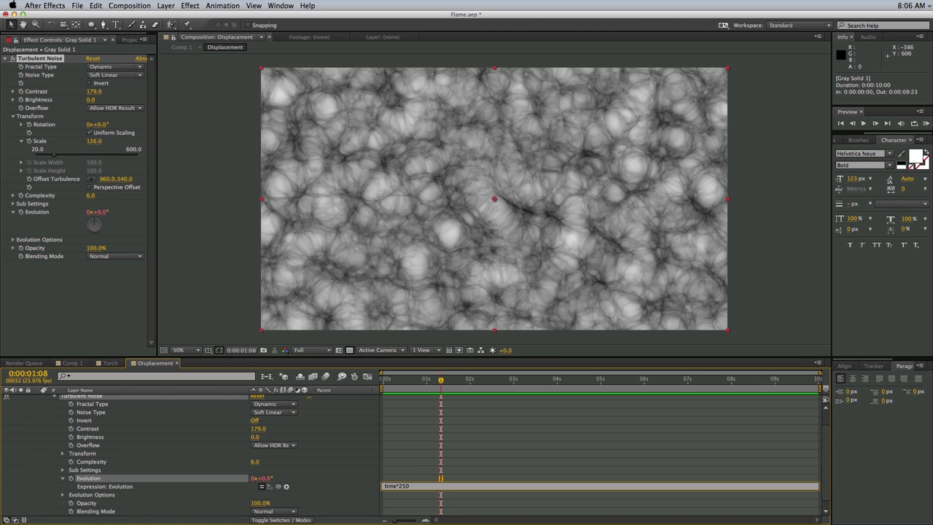
left_click(511, 471)
Preview the evolving noise from the start of the Displacement composition
key("Home")
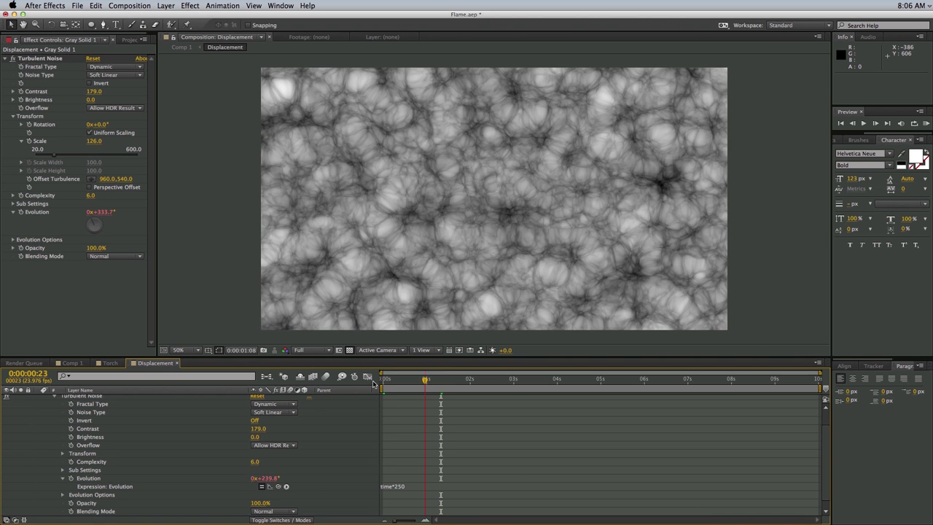
key("space")
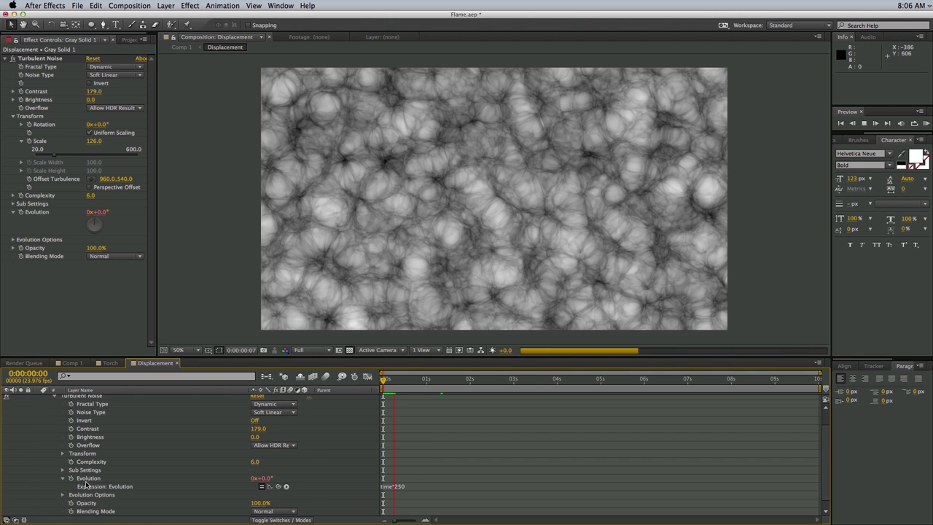
key("space")
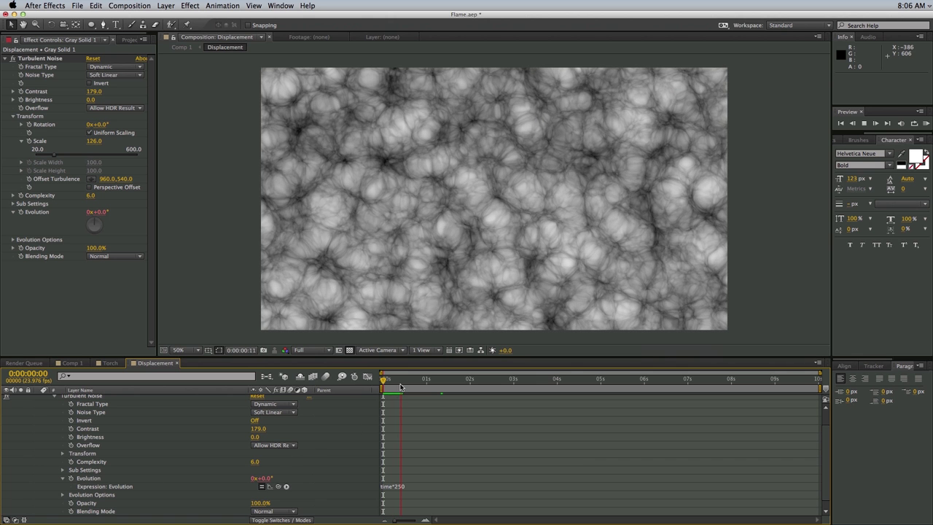
key("space")
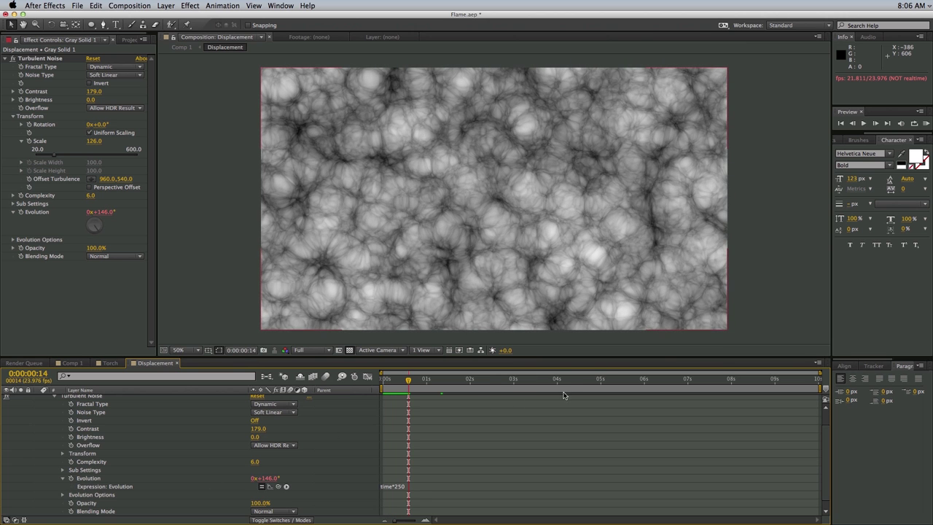
Replay the noise animation in the Displacement composition from its first frame
left_click_drag(481, 382, 380, 387)
key("space")
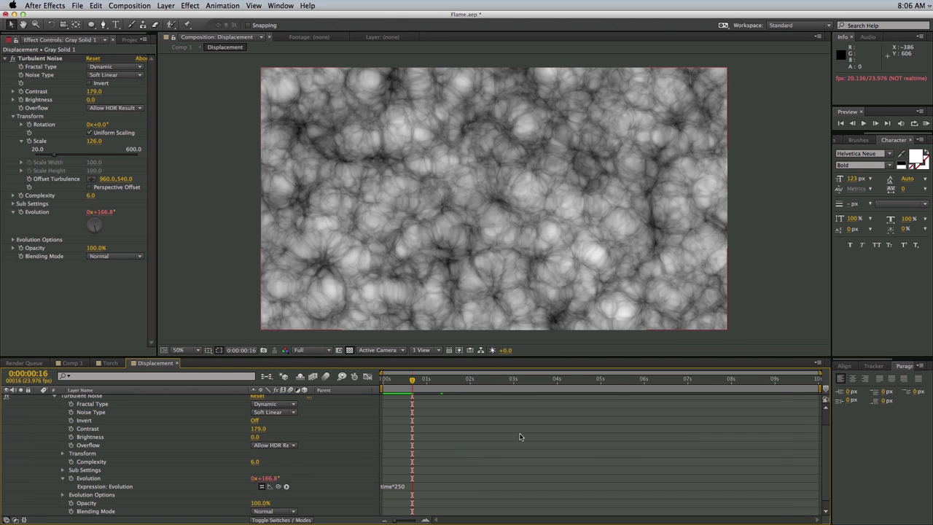
key("KP_0")
In Comp 1, hide the Displacement layer and move it to the bottom of the layer stack
left_click(110, 363)
left_click(71, 363)
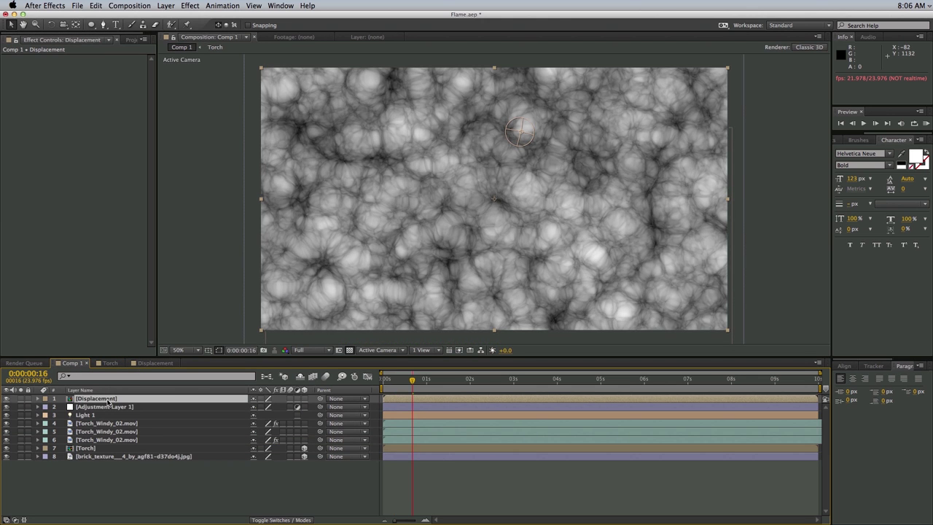
left_click(6, 399)
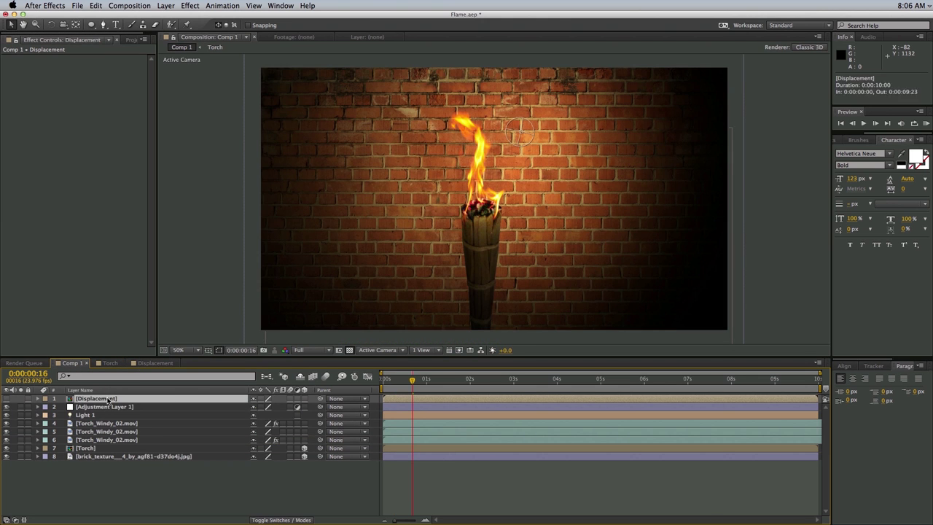
left_click_drag(108, 400, 108, 460)
Apply the Displacement Map effect to Adjustment Layer 1 with the Displacement layer as its map layer
left_click(106, 400)
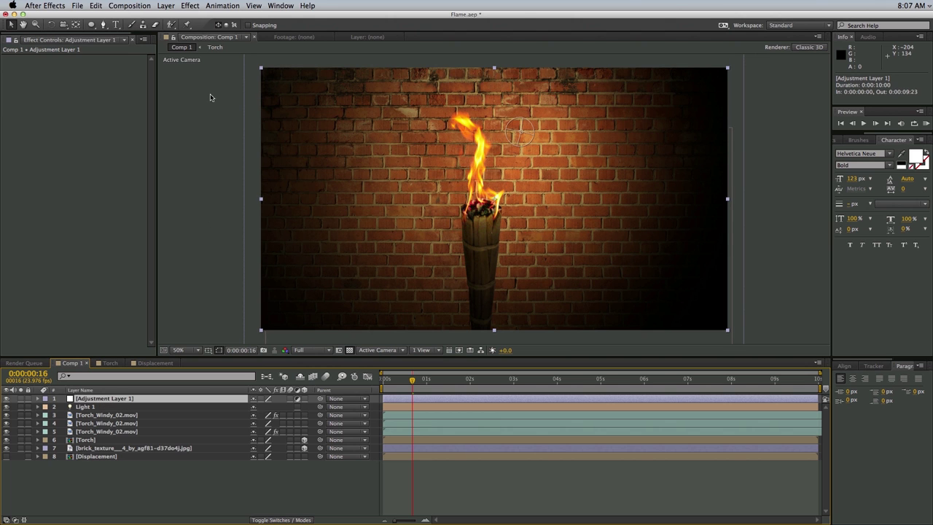
left_click(190, 5)
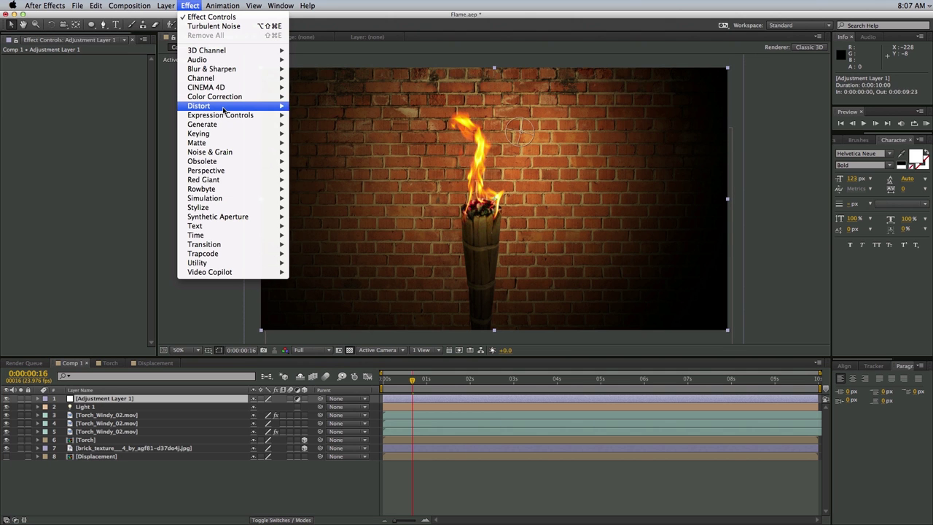
mouse_move(224, 111)
left_click(348, 267)
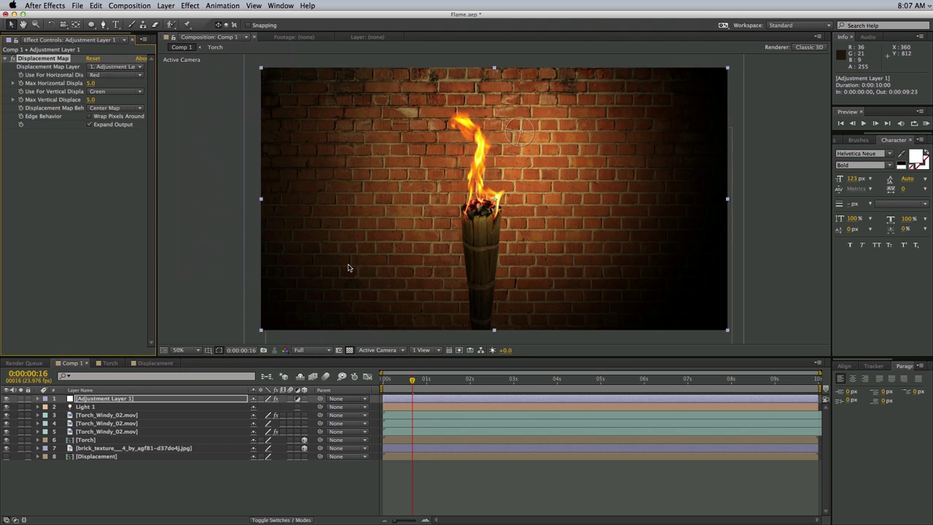
left_click(103, 67)
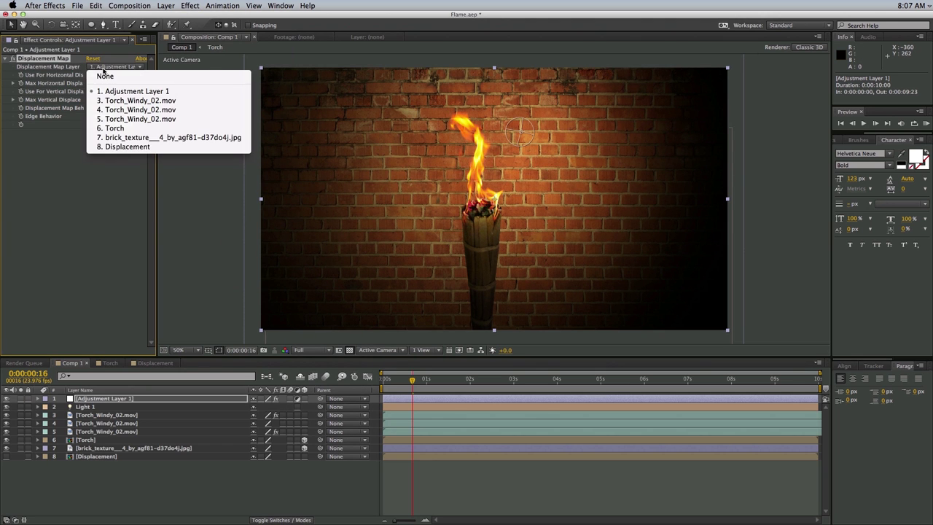
left_click(125, 147)
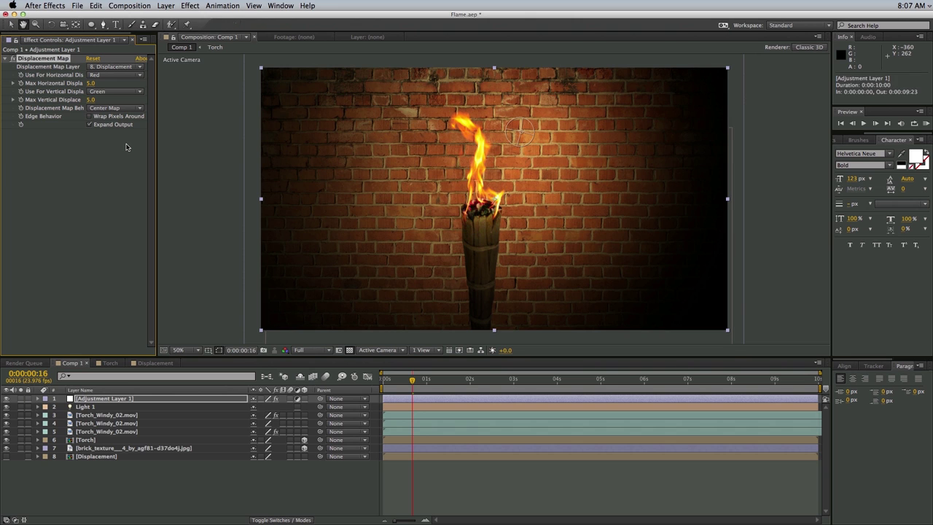
Set the Displacement Map's maximum horizontal displacement to 50 and maximum vertical displacement to 25, and preview the distortion
key("space")
key("space")
left_click(91, 83)
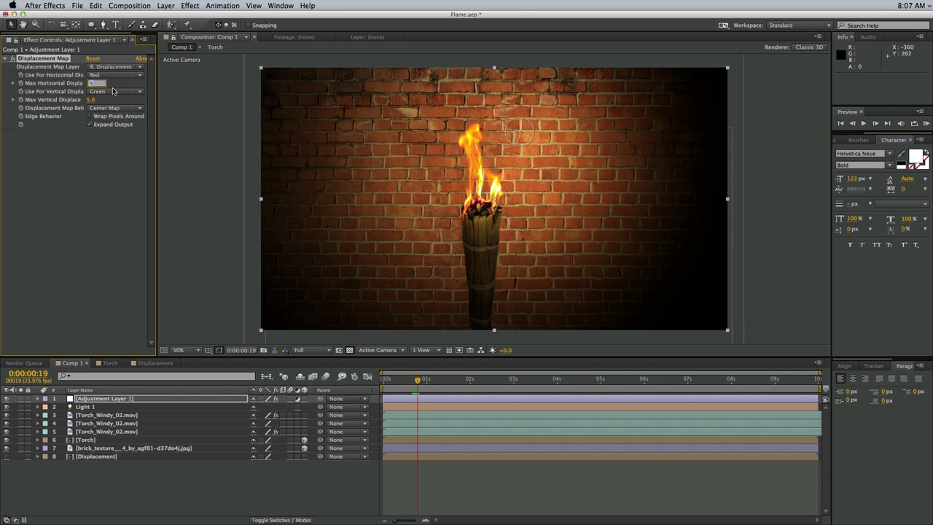
type("50")
left_click(92, 100)
type("25")
key("Return")
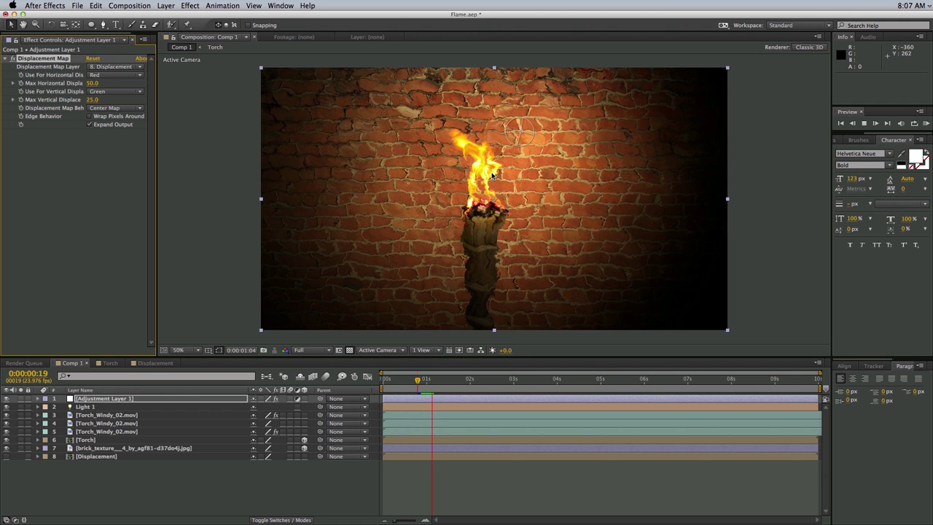
key("space")
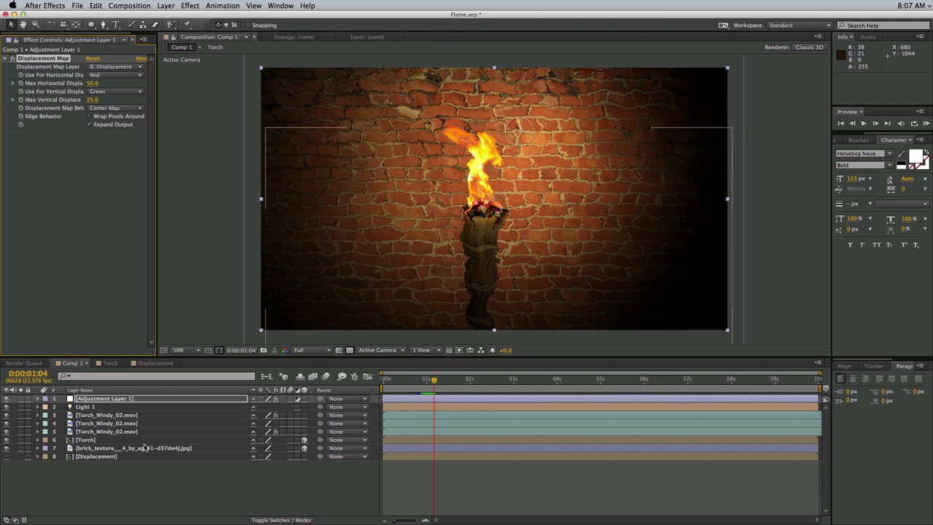
In the Displacement composition, draw an elliptical mask about 375 px wide and 540 px high on the gray solid over the flame area
left_click(190, 487)
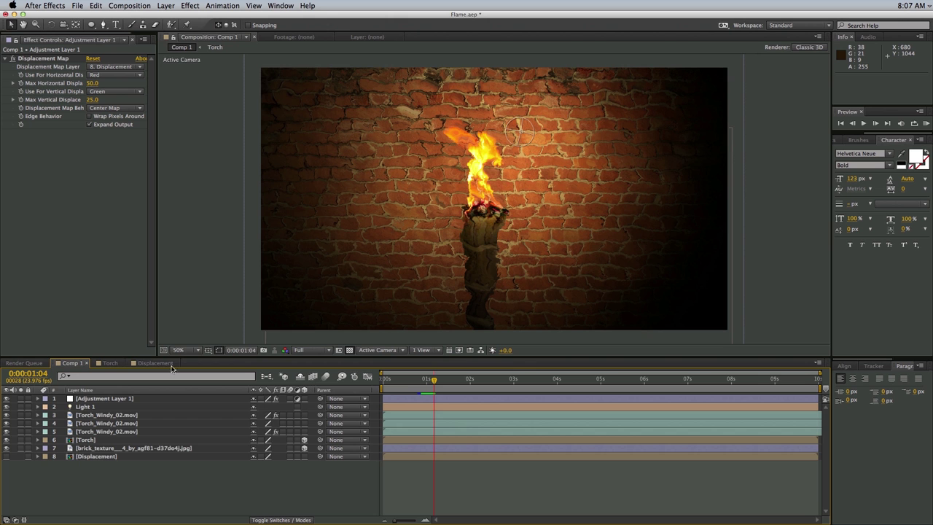
left_click(91, 457)
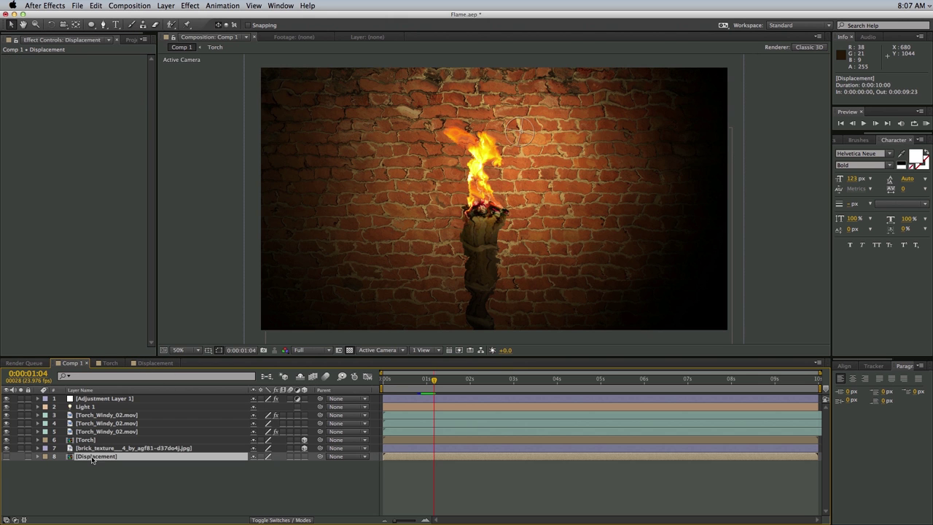
left_click(153, 364)
left_click(450, 240)
key("q")
left_click_drag(446, 122, 538, 248)
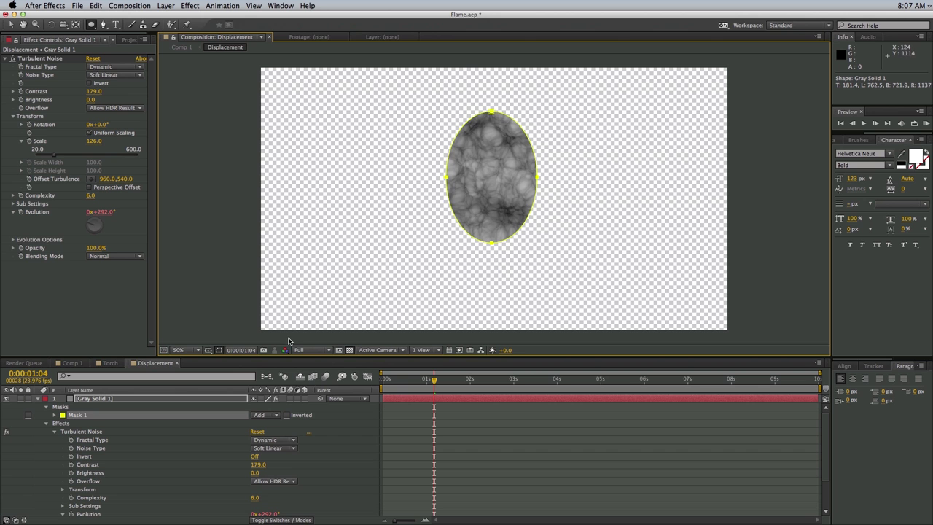
Examine the masked distortion around the flame up close in Comp 1 and preview it
left_click(70, 363)
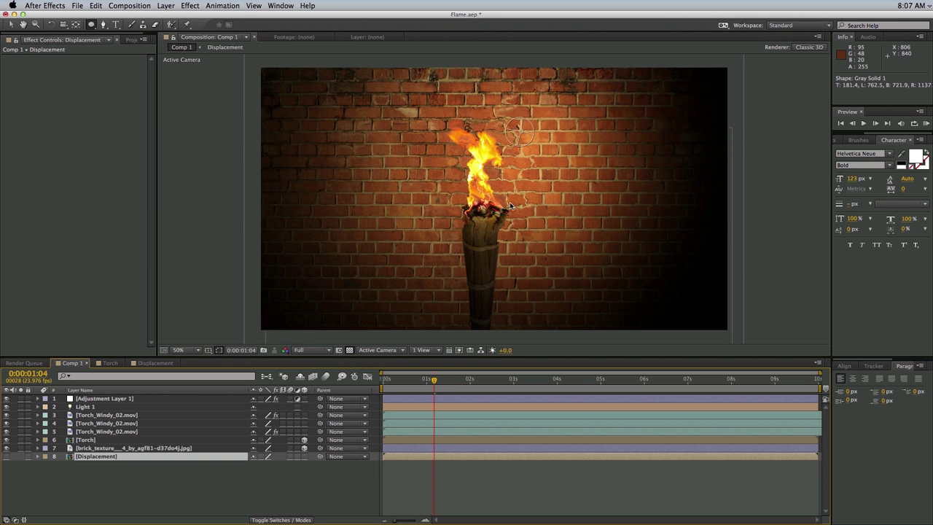
key("/")
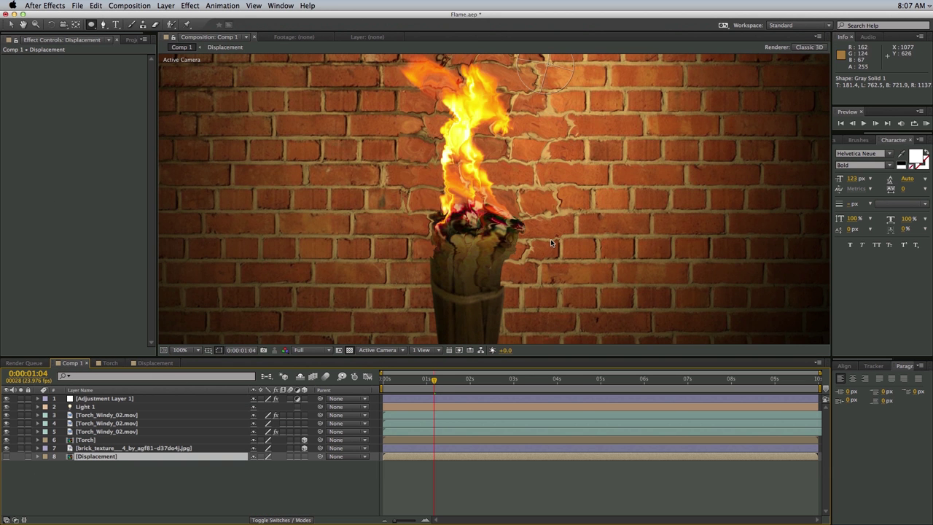
key("space")
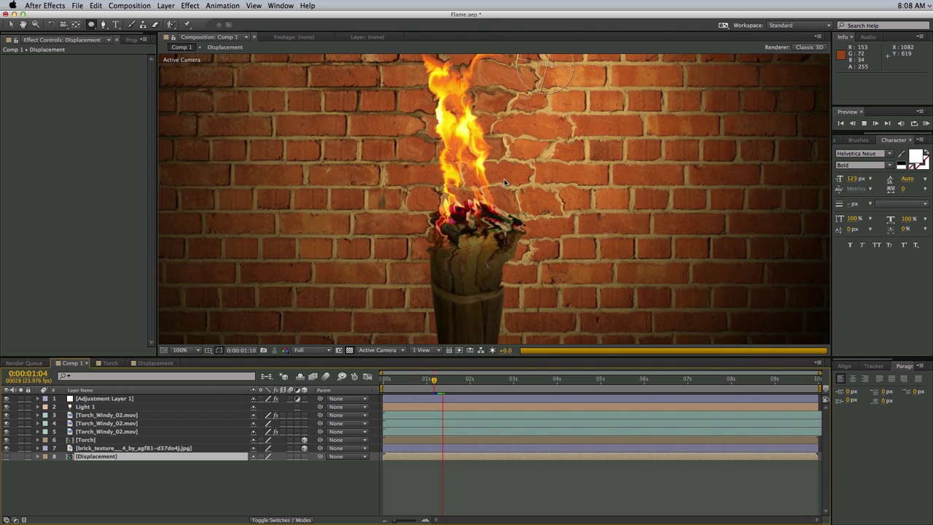
key("space")
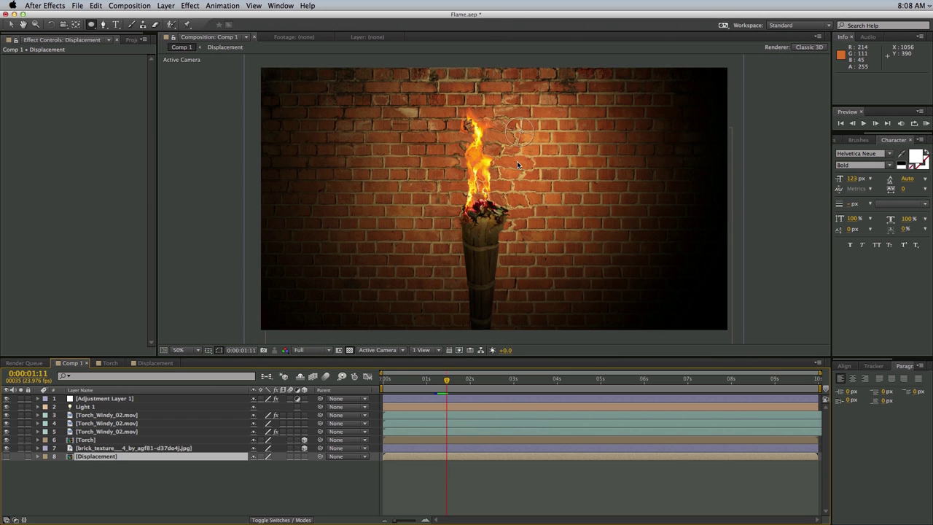
Feather the gray solid's elliptical mask by 162 pixels and preview the softened distortion in Comp 1
left_click(155, 363)
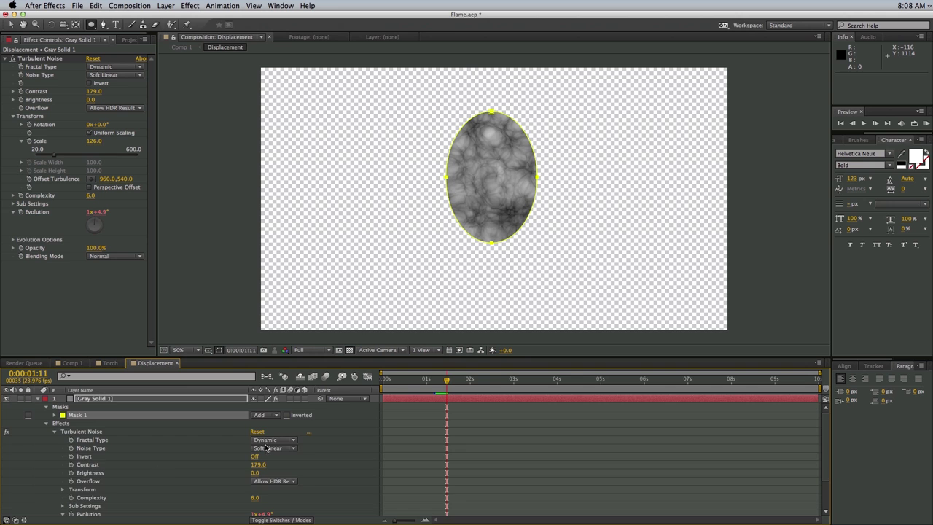
key("f")
left_click_drag(260, 415, 344, 421)
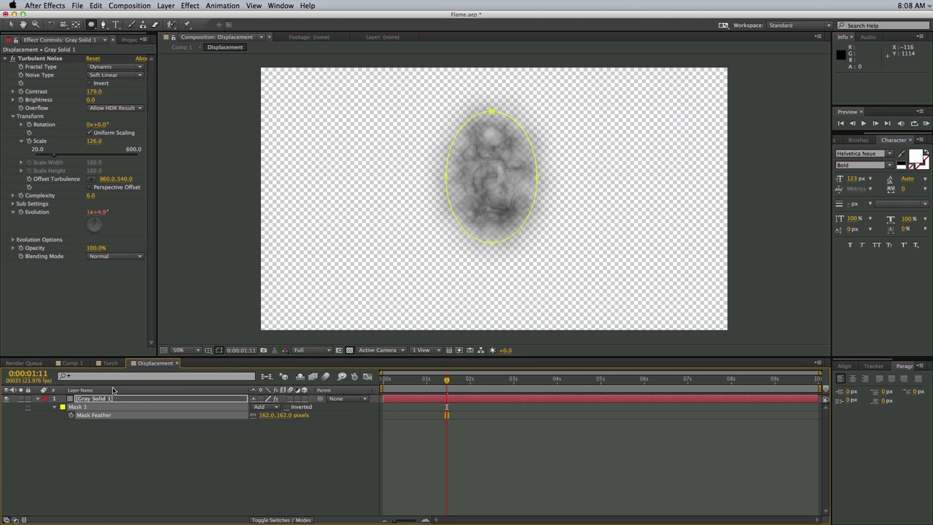
left_click(77, 366)
key("space")
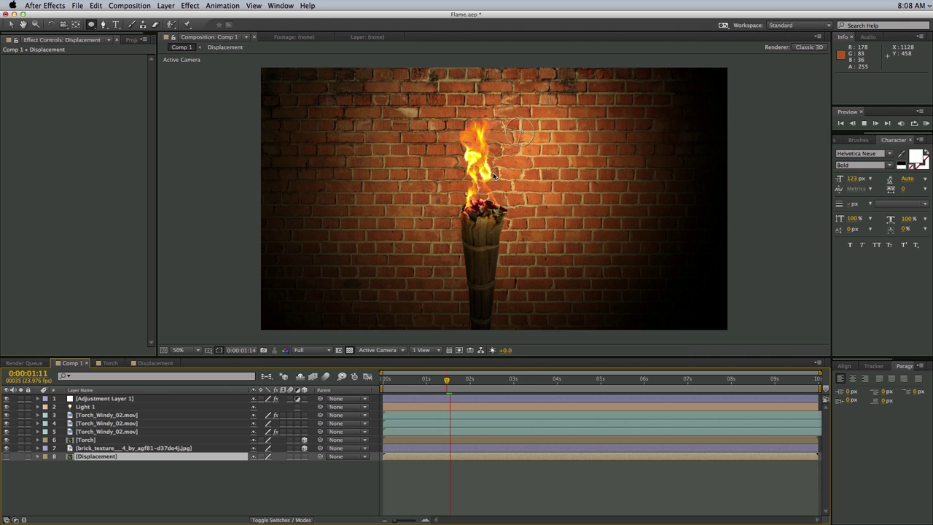
key("space")
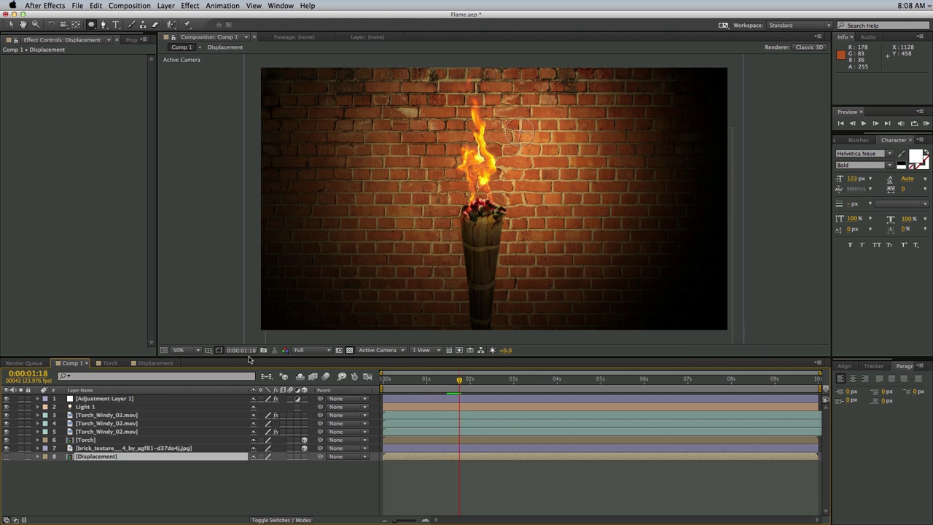
Set the Turbulent Noise's Contrast to 510 in the Displacement composition and preview the effect in Comp 1
left_click(155, 362)
left_click_drag(97, 93, 208, 97)
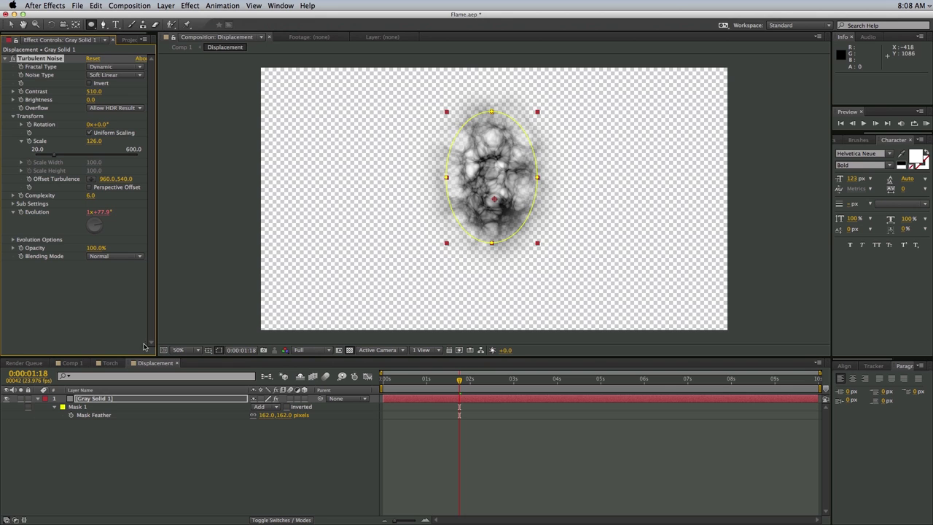
left_click(73, 363)
key("space")
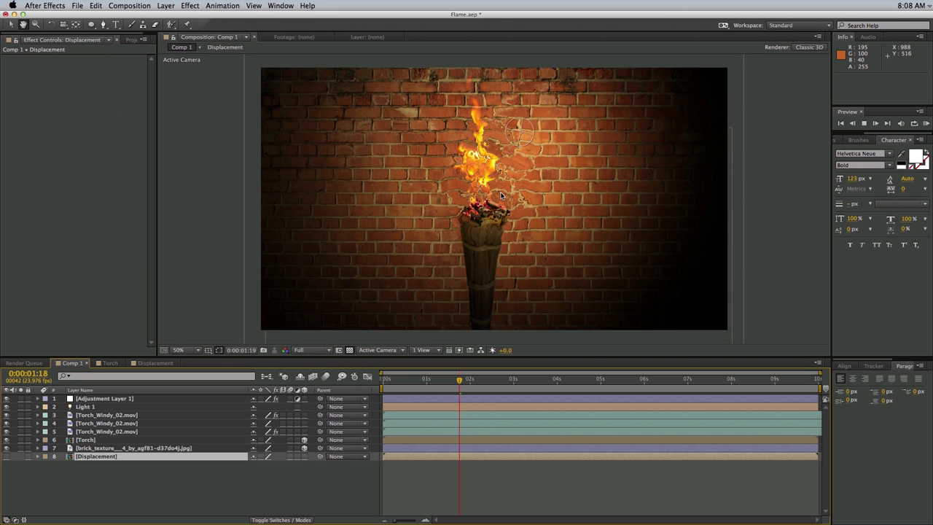
key("space")
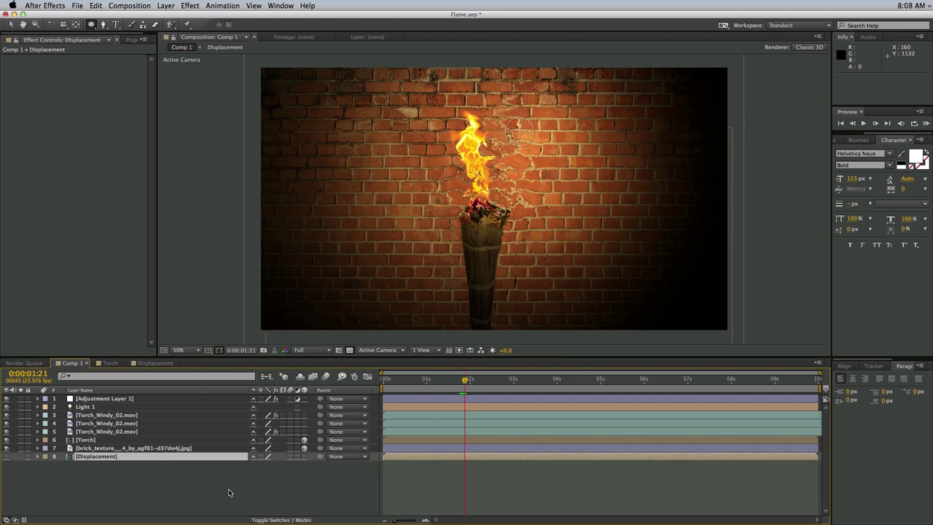
Review how Adjustment Layer 1's Displacement Map uses the Displacement layer, and inspect the noise inside that composition
left_click(440, 470)
left_click(409, 458)
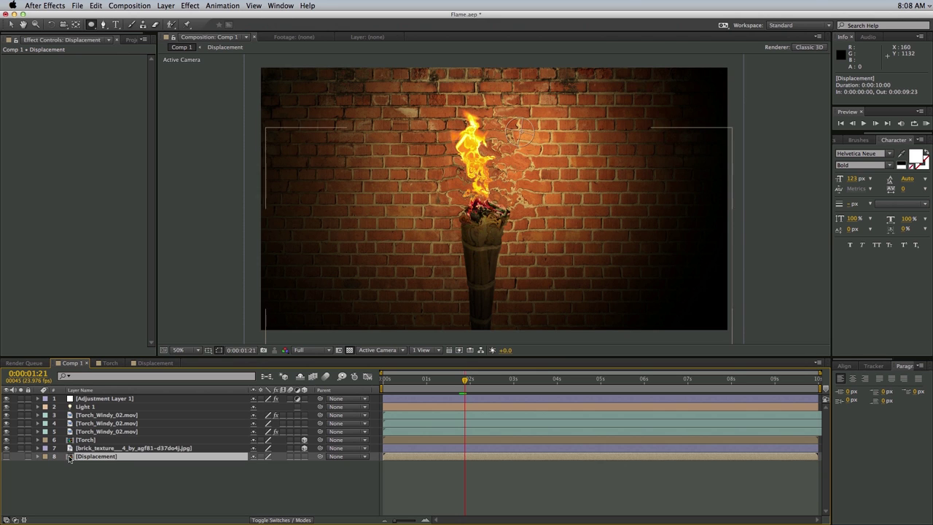
left_click(110, 399)
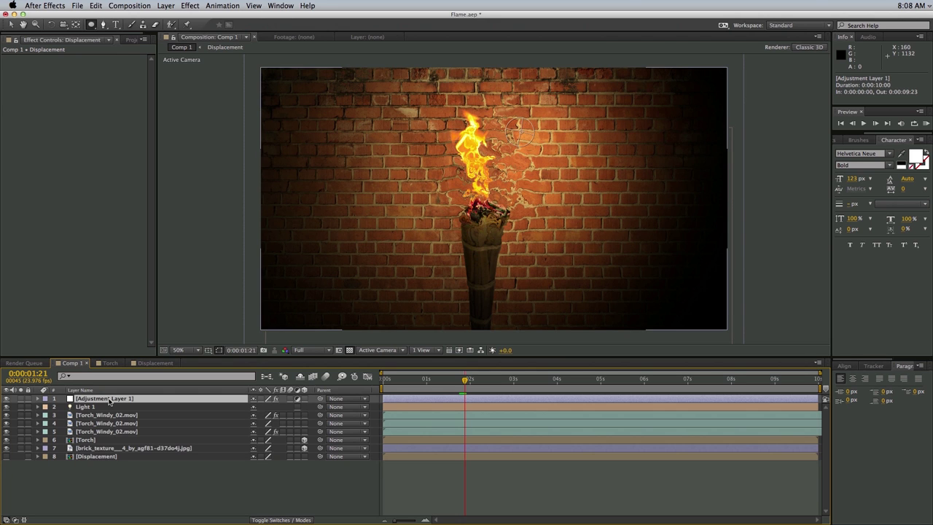
left_click(93, 457)
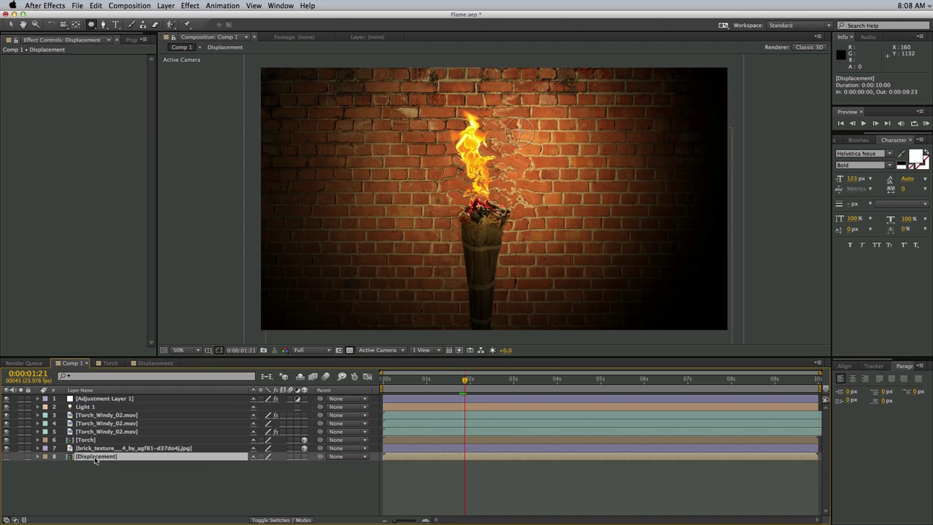
left_click(113, 401)
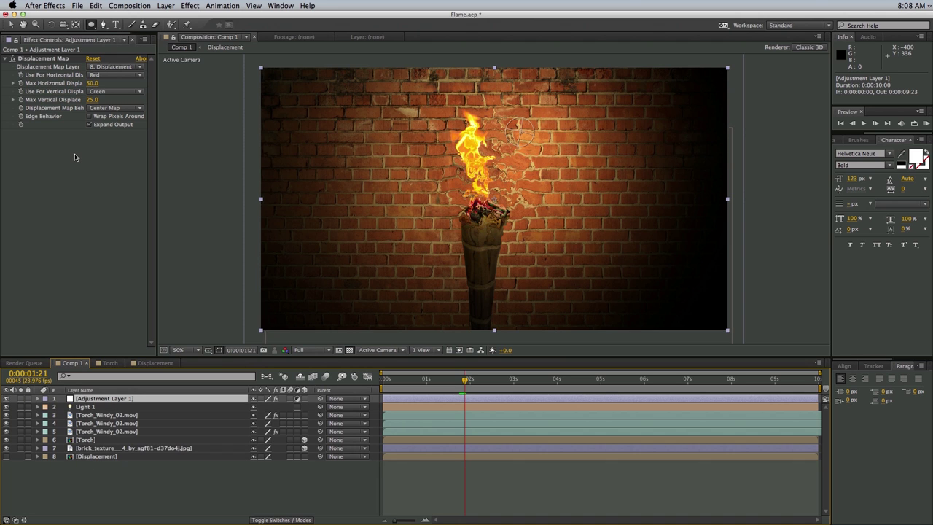
left_click(97, 457)
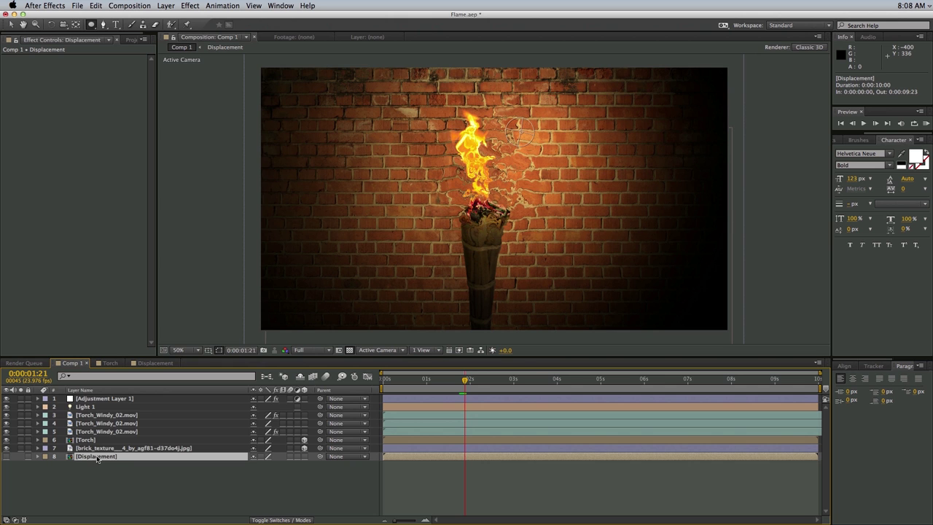
double_click(106, 456)
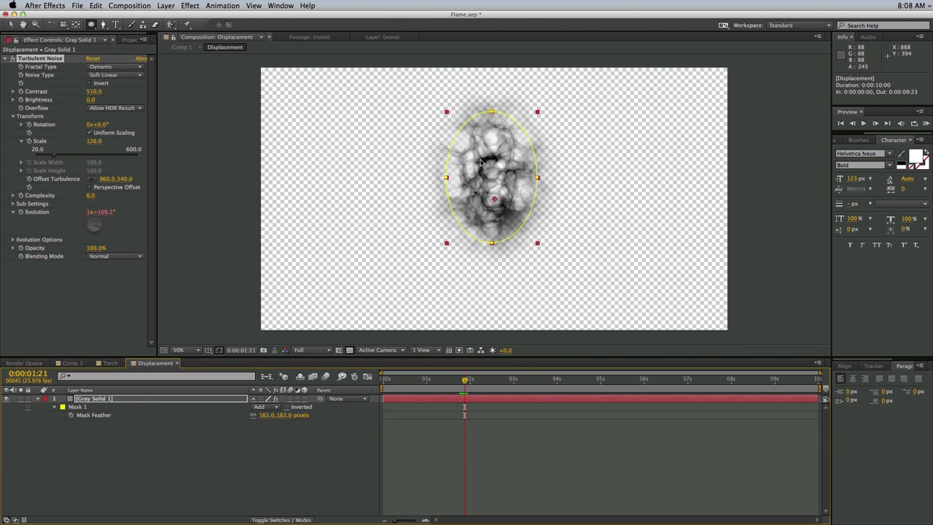
In Comp 1, draw an elliptical mask about 475 by 660 px around the flame on the Displacement layer, and return to the Displacement composition
left_click(73, 363)
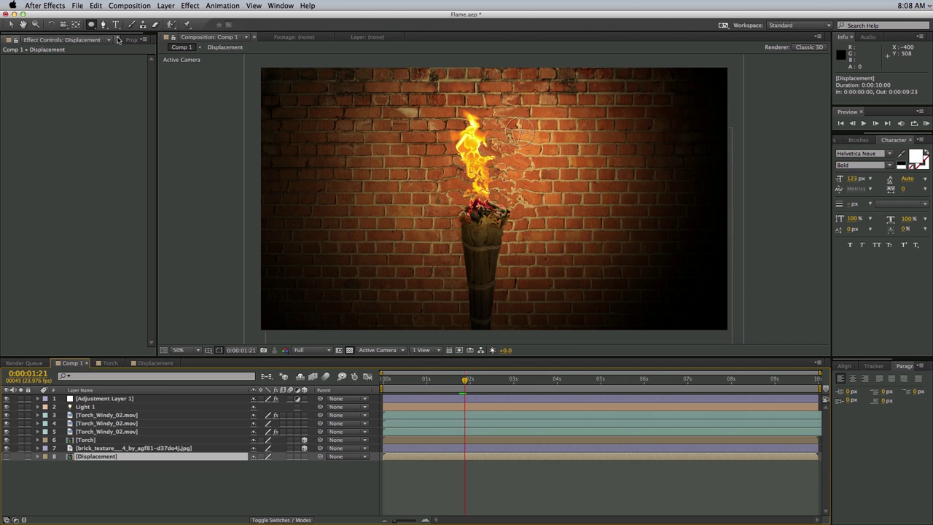
left_click_drag(435, 114, 454, 138)
left_click_drag(487, 181, 542, 262)
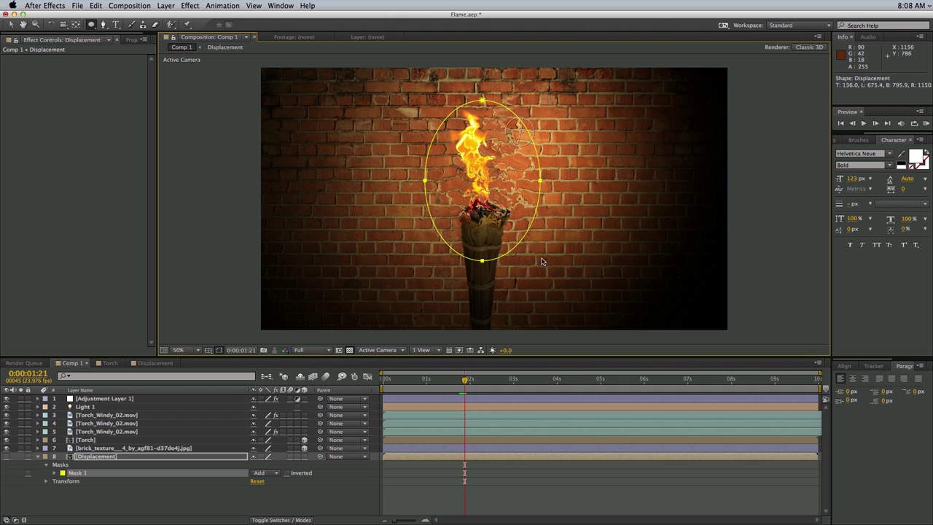
left_click(55, 474)
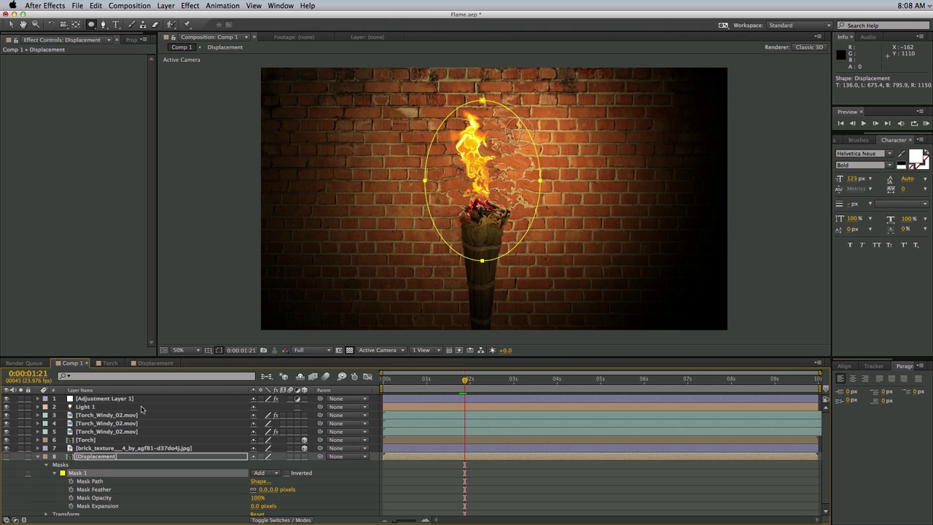
left_click(159, 364)
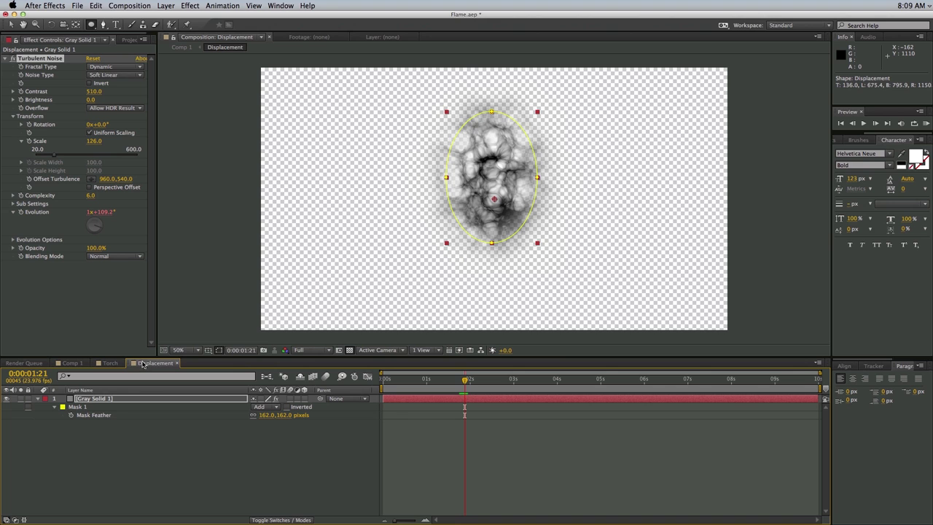
Show the Displacement timeline separately above Comp 1's timeline, with all of Gray Solid 1's Mask 1 properties revealed
left_click_drag(133, 364, 215, 348)
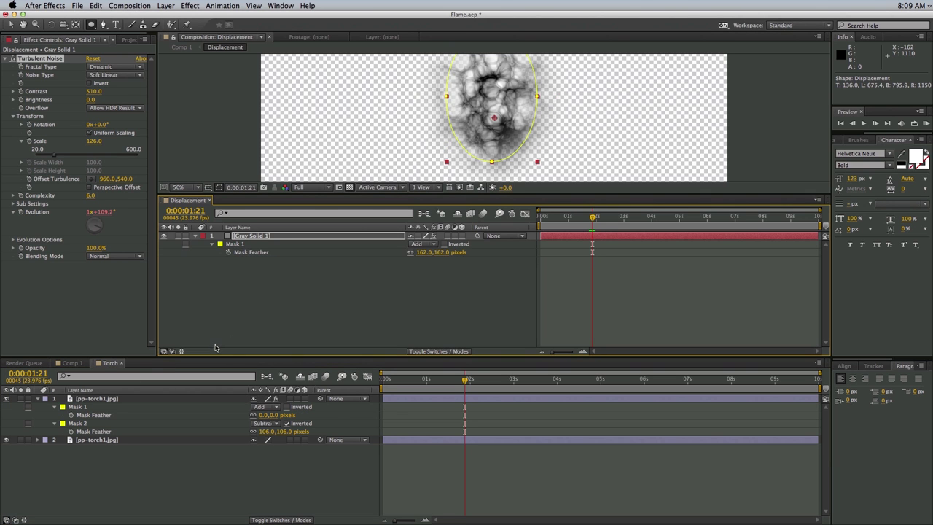
left_click(213, 245)
left_click(214, 245)
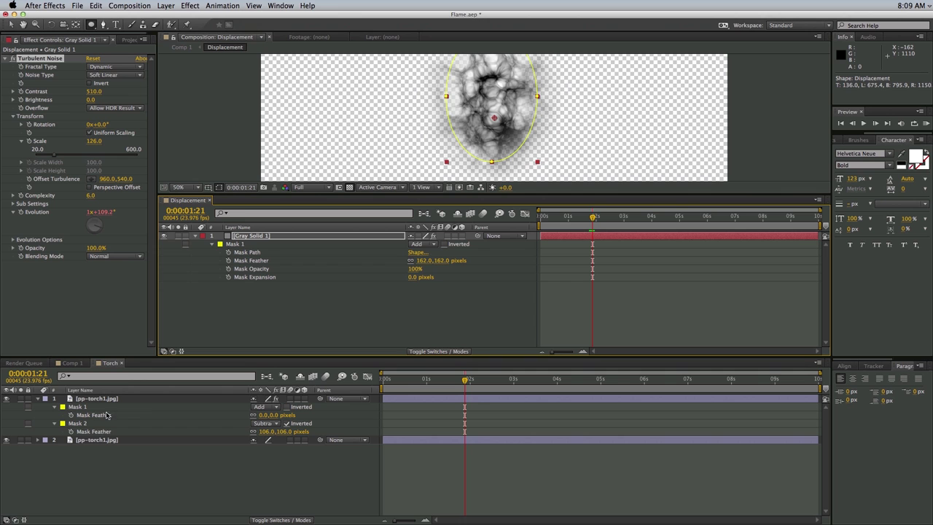
left_click(76, 366)
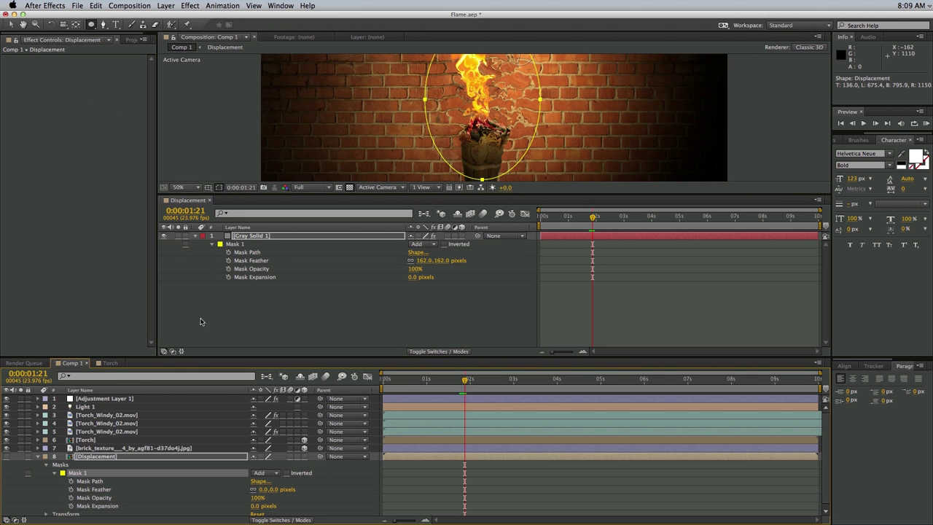
Link Gray Solid 1's Mask 1 path, feather, opacity and expansion by expression to the matching Mask 1 properties of Comp 1's Displacement layer
left_click(228, 253, "alt")
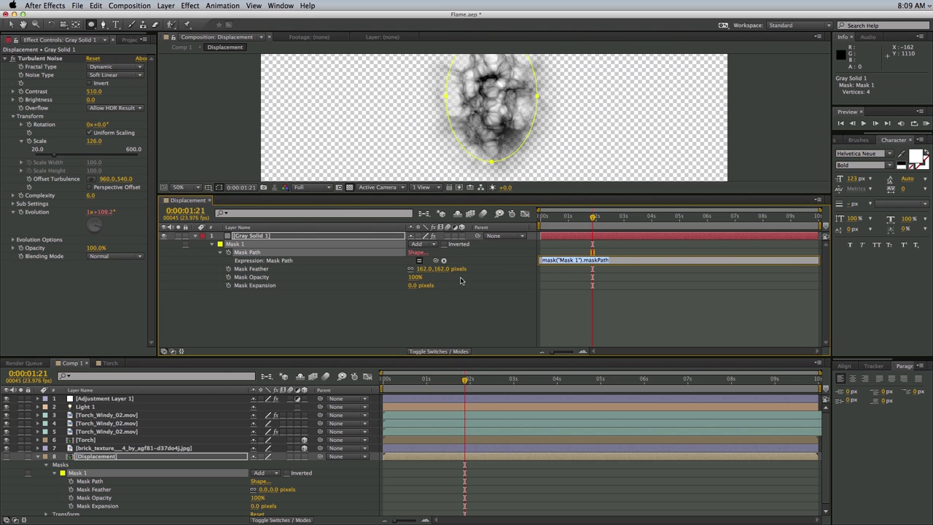
left_click_drag(436, 263, 106, 485)
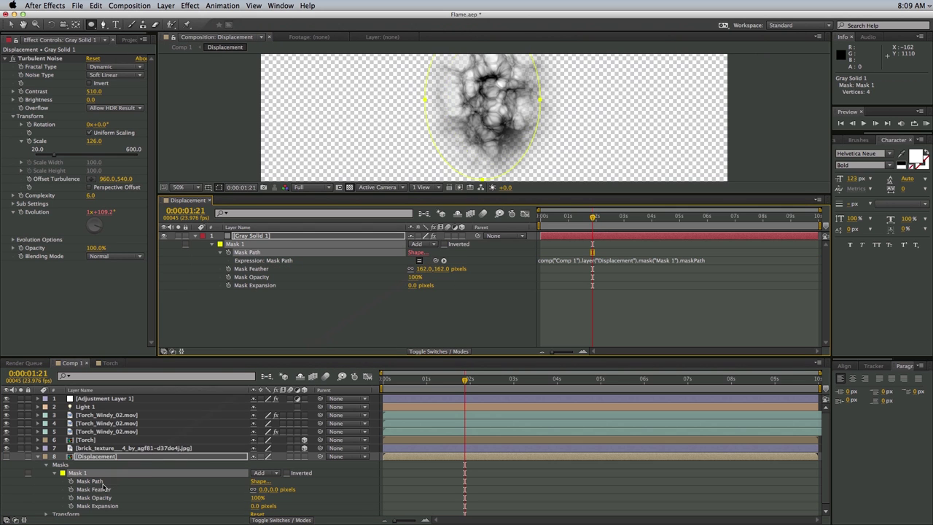
left_click(228, 269, "alt")
left_click_drag(436, 280, 94, 490)
left_click(229, 285, "alt")
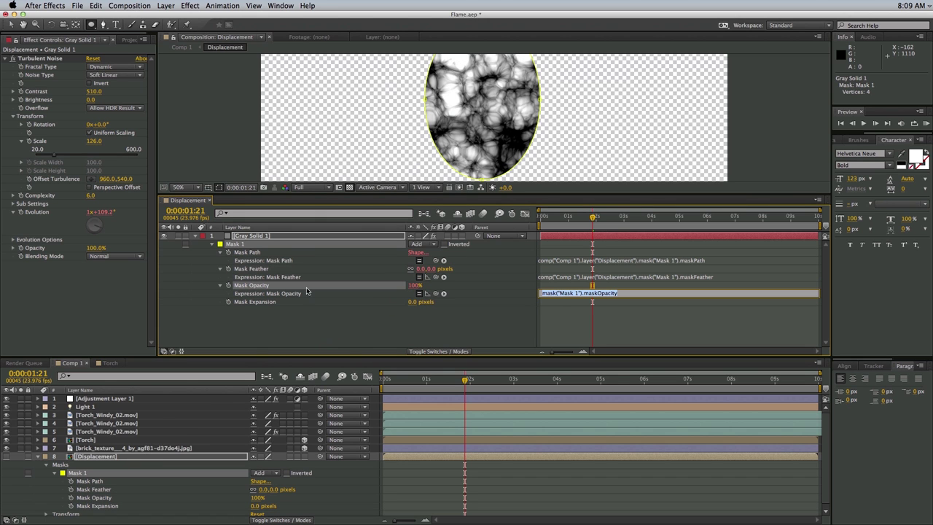
left_click_drag(438, 296, 94, 497)
left_click(229, 302, "alt")
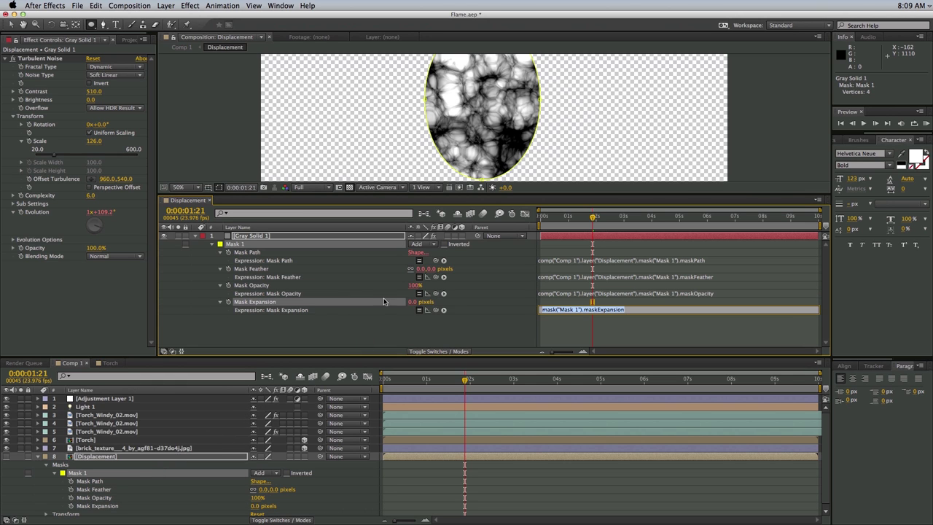
left_click_drag(437, 312, 97, 505)
Dock the Displacement timeline back beside Comp 1, and collapse the properties of Gray Solid 1 and the Displacement layer
left_click(205, 241)
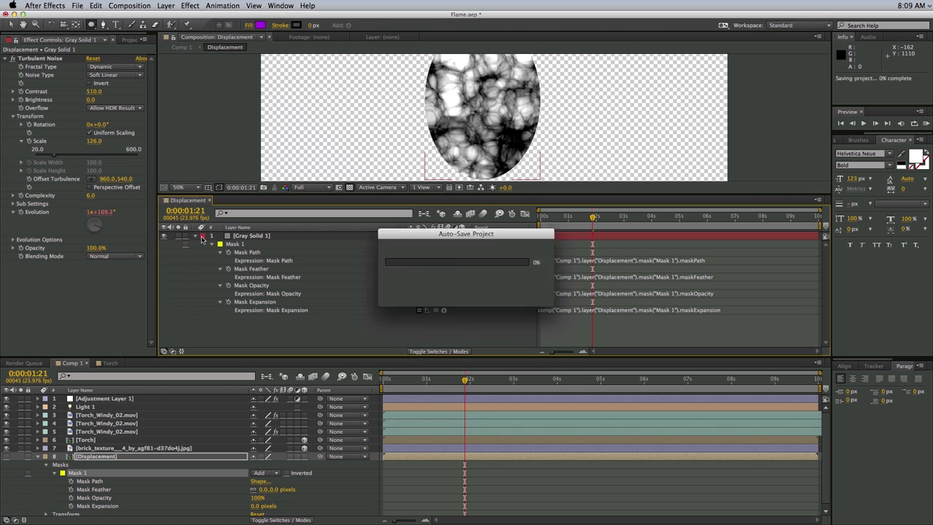
left_click(196, 236)
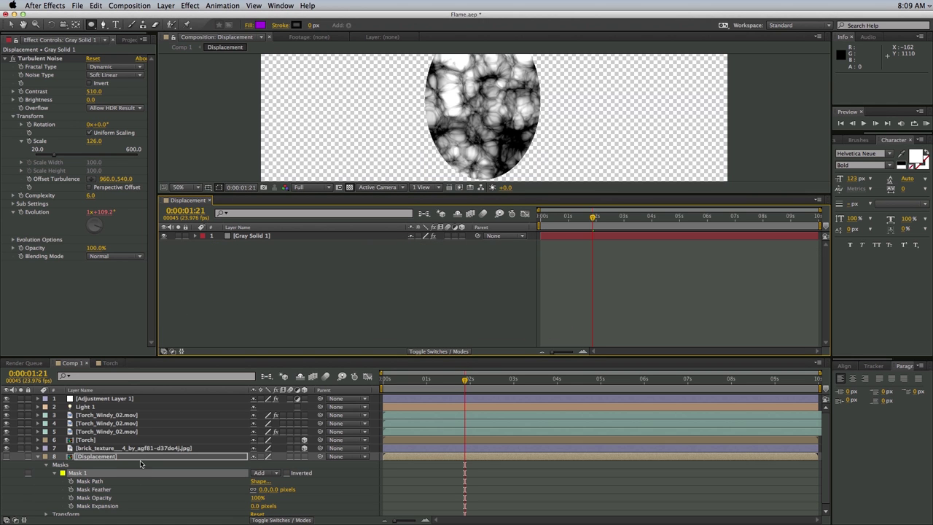
left_click_drag(161, 202, 146, 365)
left_click(71, 363)
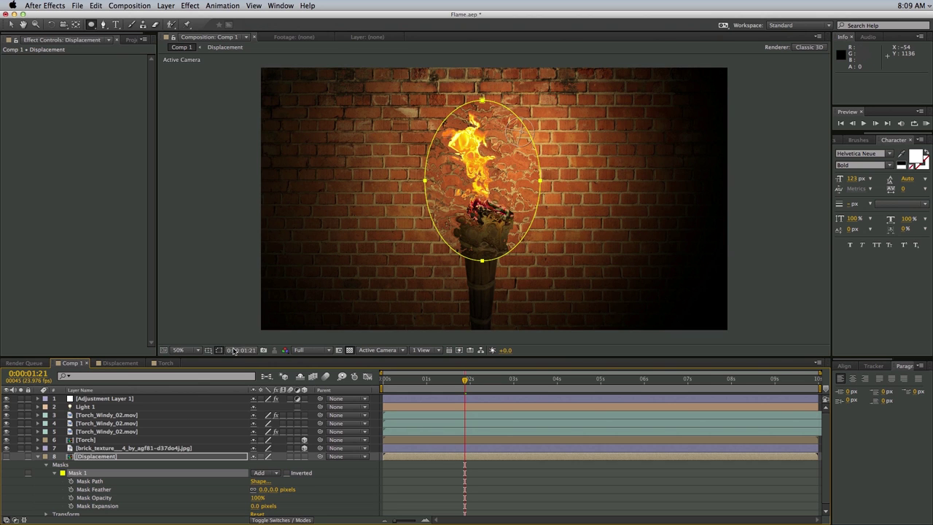
left_click(80, 457)
left_click(36, 457)
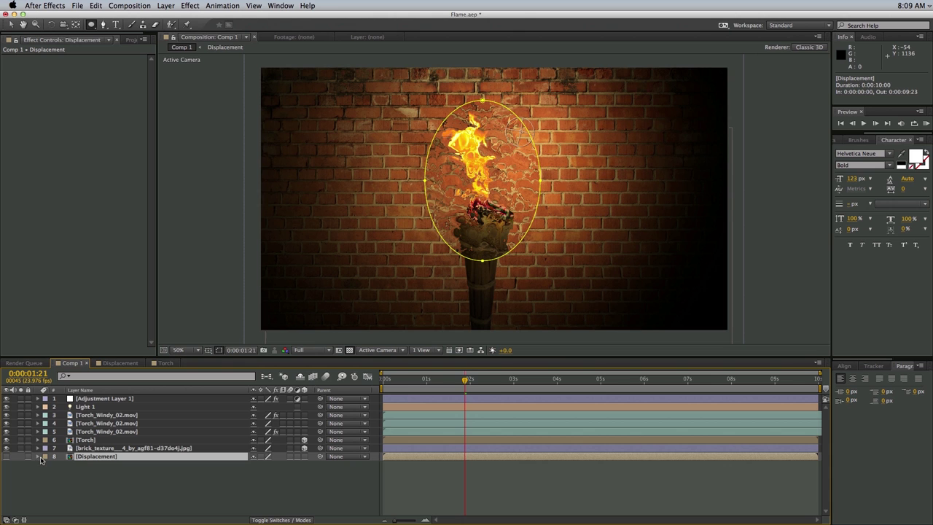
Reshape the Displacement layer's mask into a narrow outline about 190 by 475 px around the flame, ending at the torch's top
key("v")
mouse_move(426, 186)
left_mouse_down()
mouse_move(489, 183)
mouse_move(325, 166)
mouse_move(442, 176)
left_mouse_up()
left_click_drag(483, 100, 473, 112)
left_click_drag(541, 188, 516, 168)
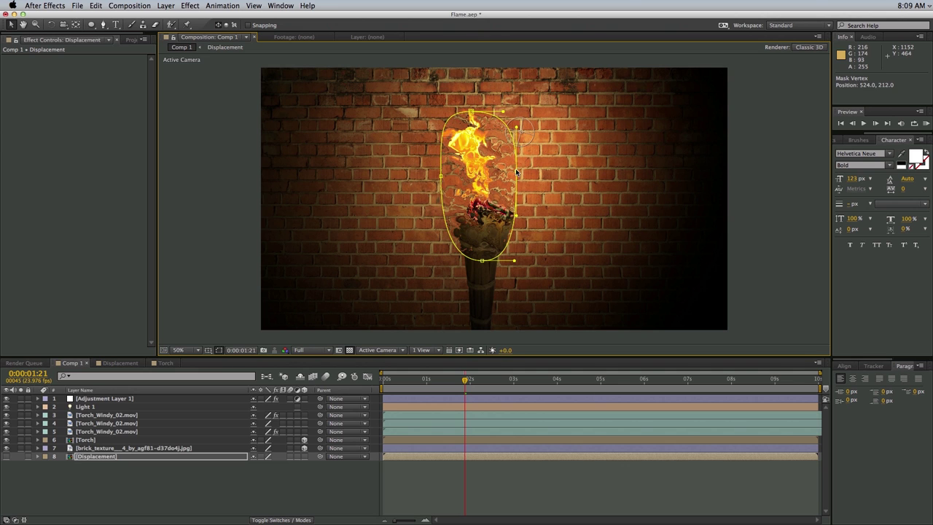
left_click_drag(482, 261, 482, 219)
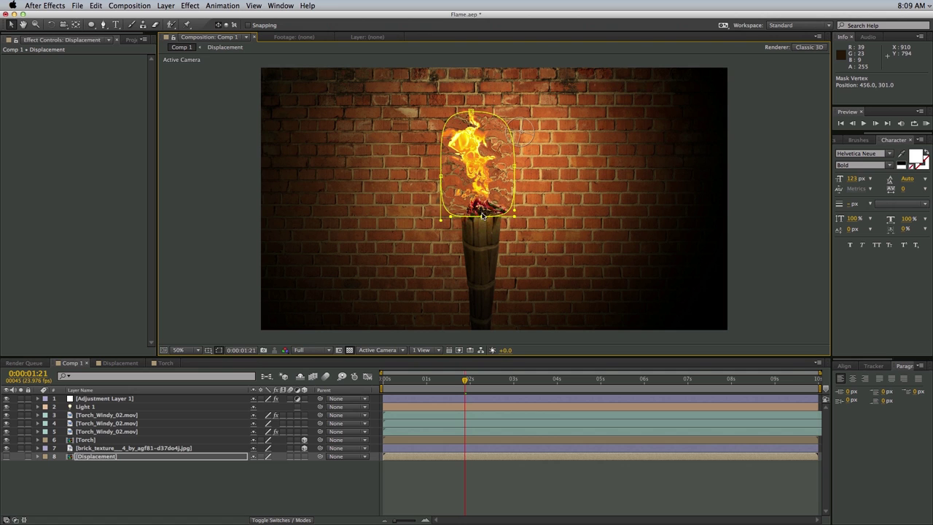
left_click_drag(442, 175, 430, 158)
mouse_move(470, 115)
left_mouse_down()
mouse_move(472, 93)
mouse_move(471, 104)
left_mouse_up()
left_click_drag(430, 164, 449, 164)
left_click_drag(514, 165, 460, 164)
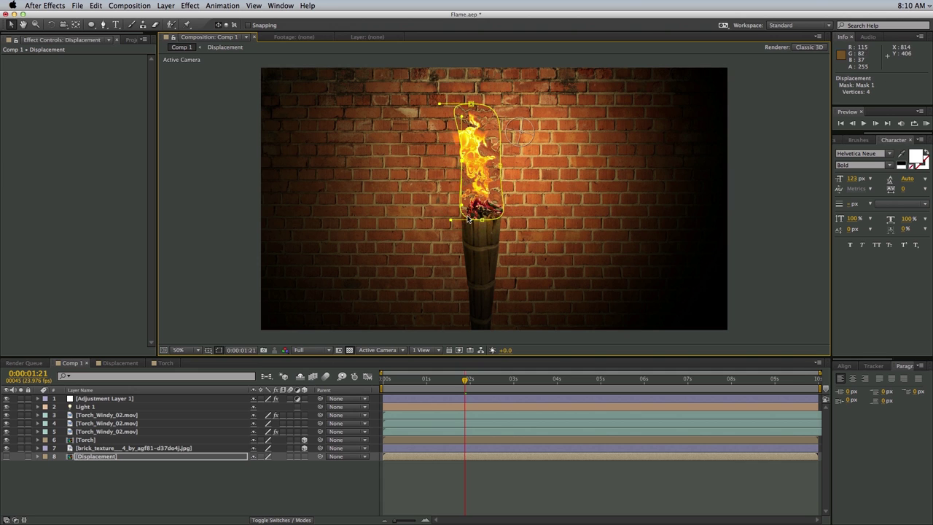
left_click_drag(458, 219, 502, 218)
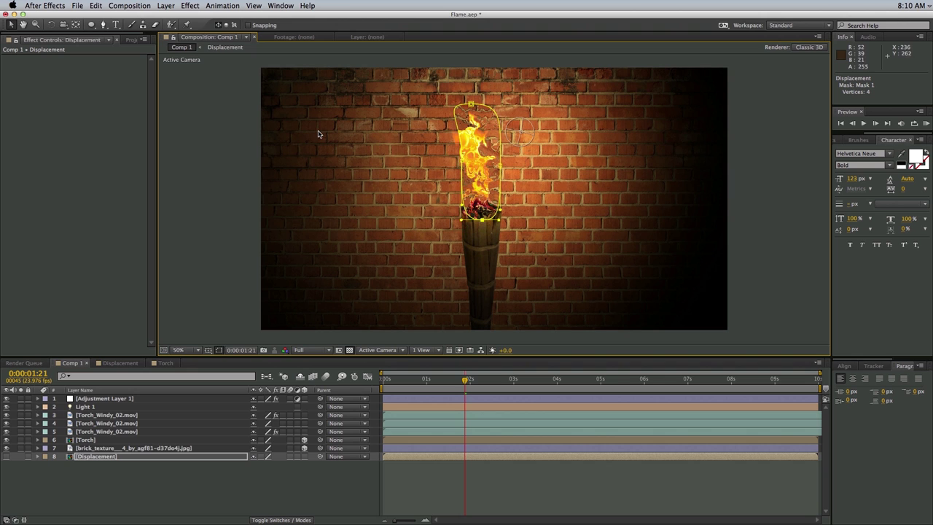
Add Mask Feather tool points around the Displacement mask, extending about 180 px above it and less at the sides and base, and preview
left_click(96, 24)
left_click_drag(103, 25, 154, 69)
left_click_drag(501, 169, 521, 162)
left_click_drag(484, 244, 483, 229)
left_click_drag(472, 86, 471, 60)
left_click_drag(419, 128, 440, 116)
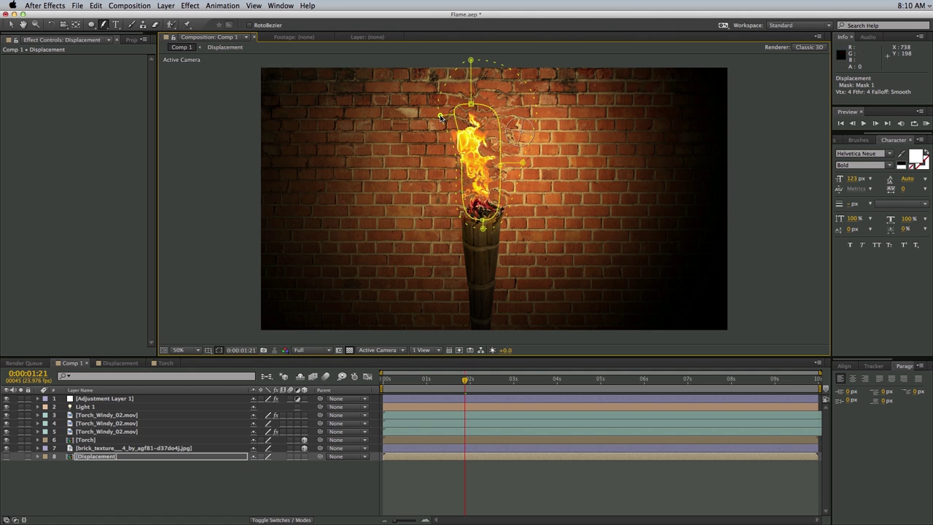
left_click_drag(524, 165, 504, 123)
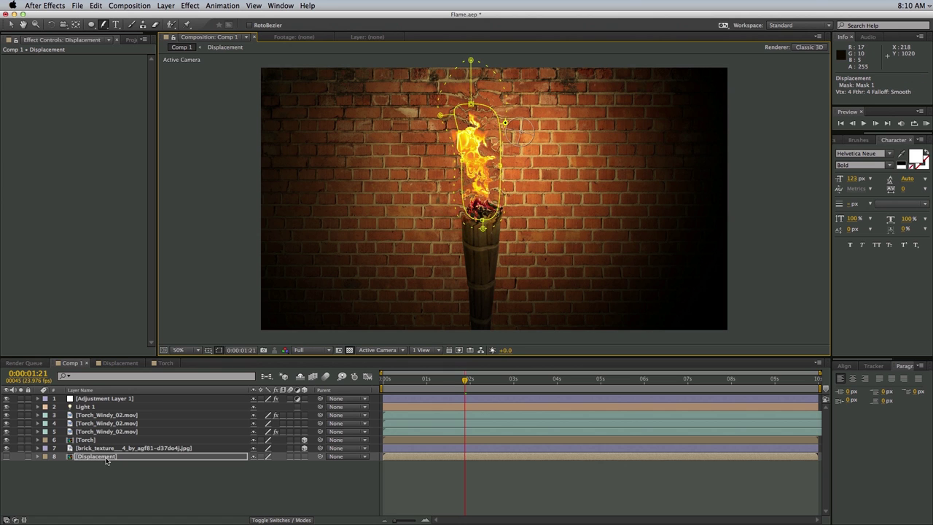
left_click(430, 480)
left_click(404, 380)
key("space")
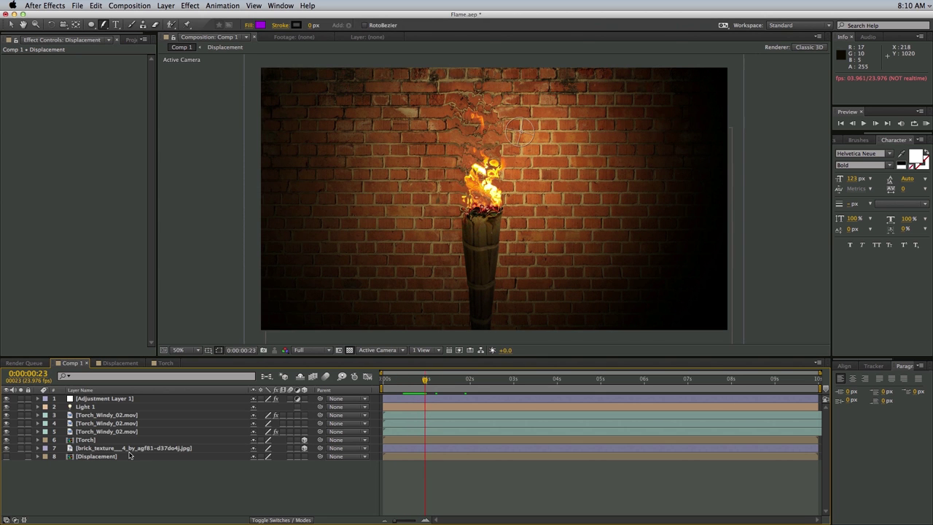
Move Adjustment Layer 1 below the three Torch_Windy_02.mov layers, directly above Torch, and preview the animation
left_click(109, 400)
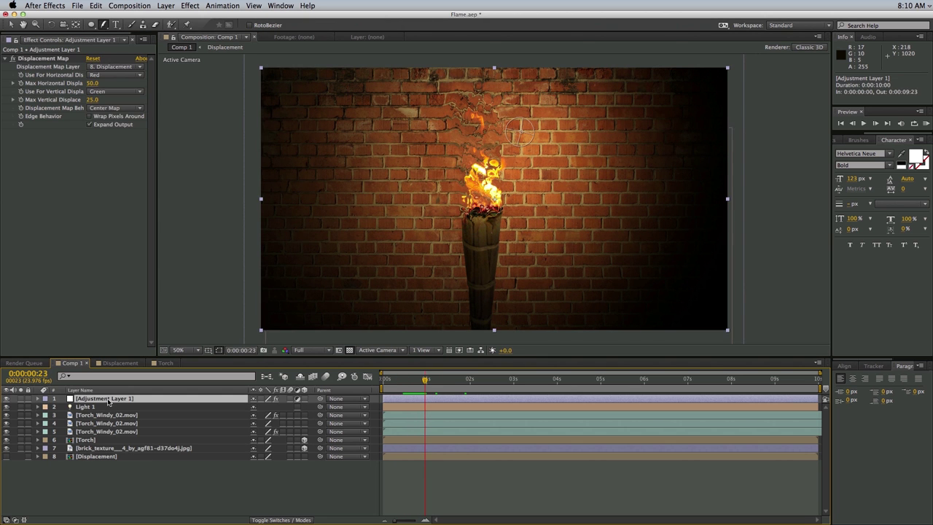
left_click_drag(108, 401, 95, 437)
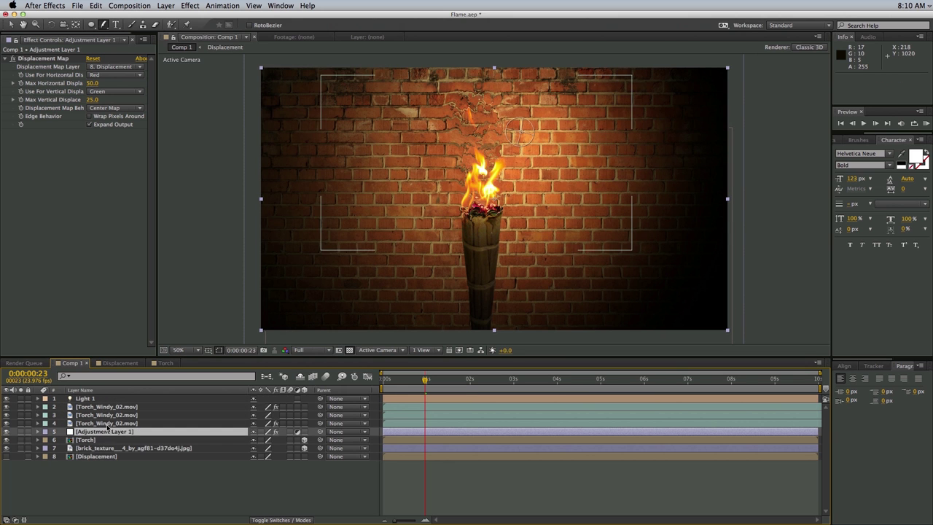
key("space")
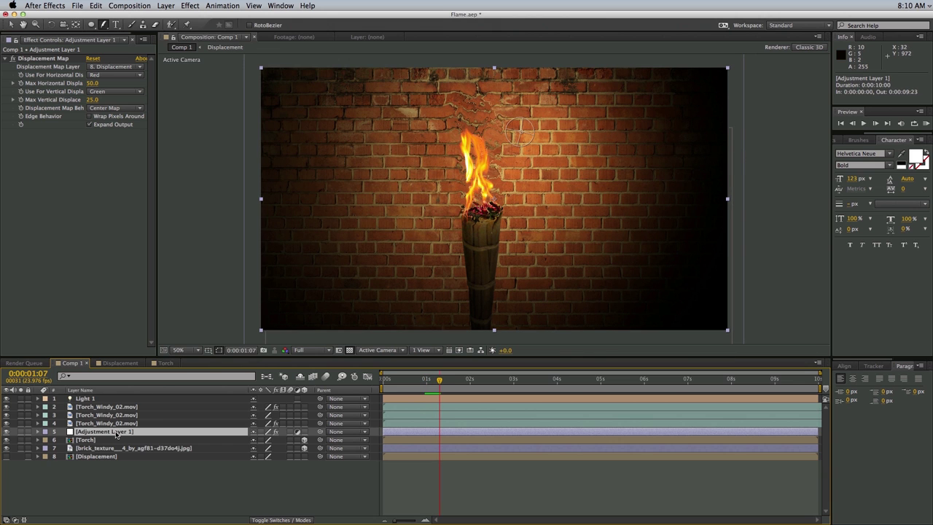
Shrink the Displacement layer's mask to about 150 by 280 px around the lower flame by lowering its upper edge and repositioning its side vertices
left_click(93, 457)
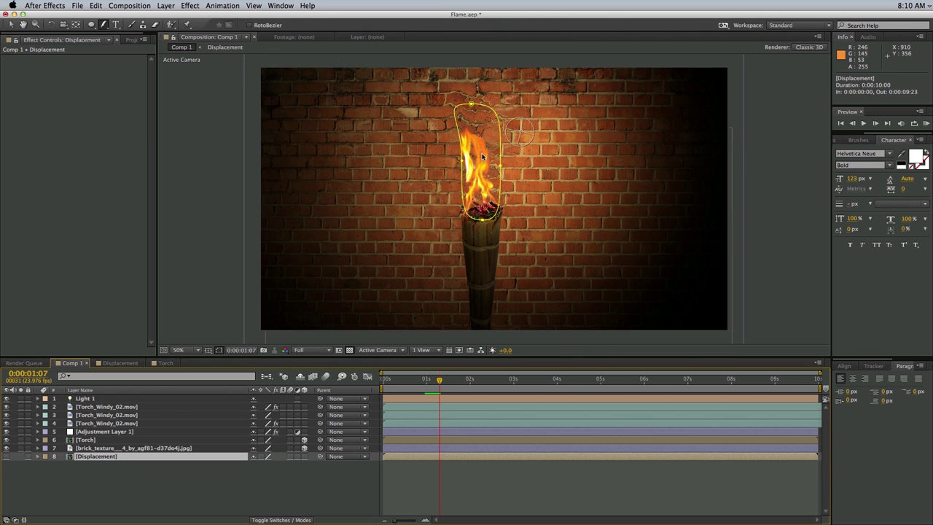
left_click(472, 108)
key("v")
left_click_drag(472, 108, 473, 132)
left_click_drag(463, 166, 445, 156)
left_click_drag(501, 169, 502, 155)
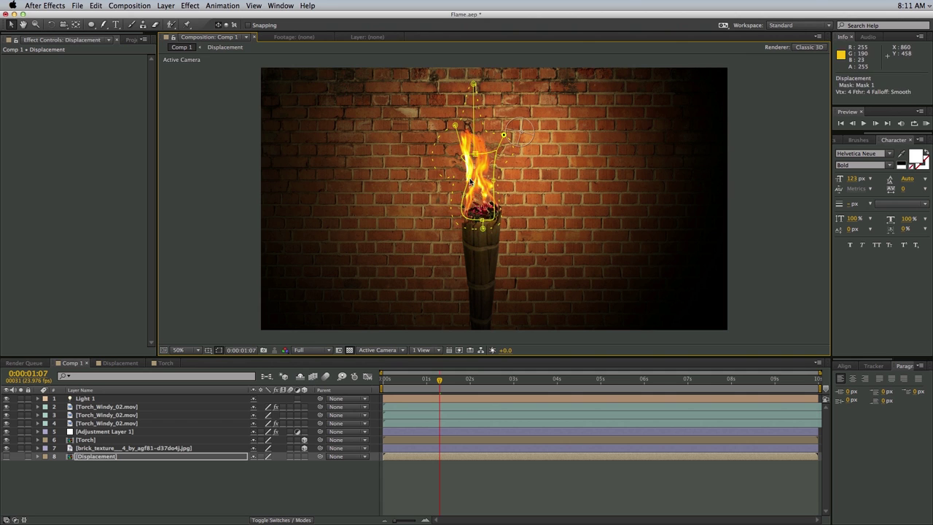
left_click_drag(474, 163, 493, 184)
Preview the heat distortion in Comp 1 and examine it up close around the flame and the torch's top
key("space")
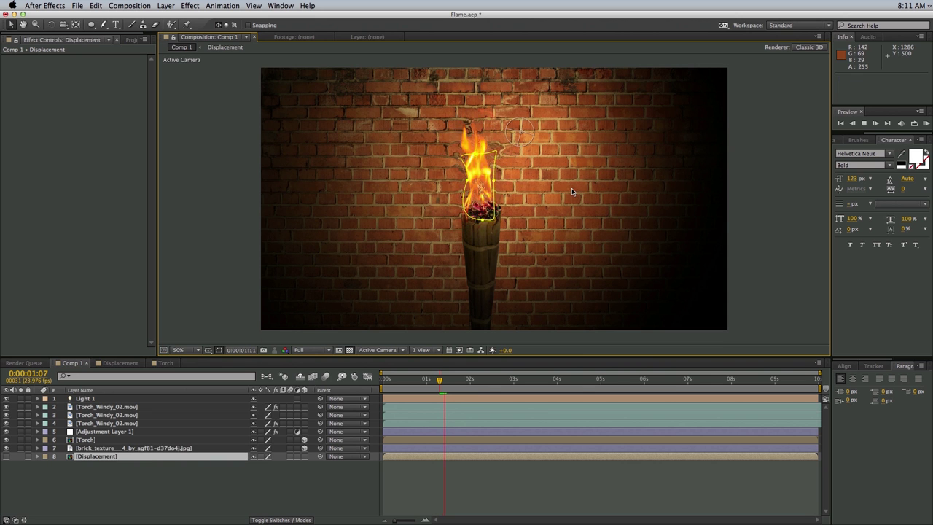
key("space")
key("space")
key("space")
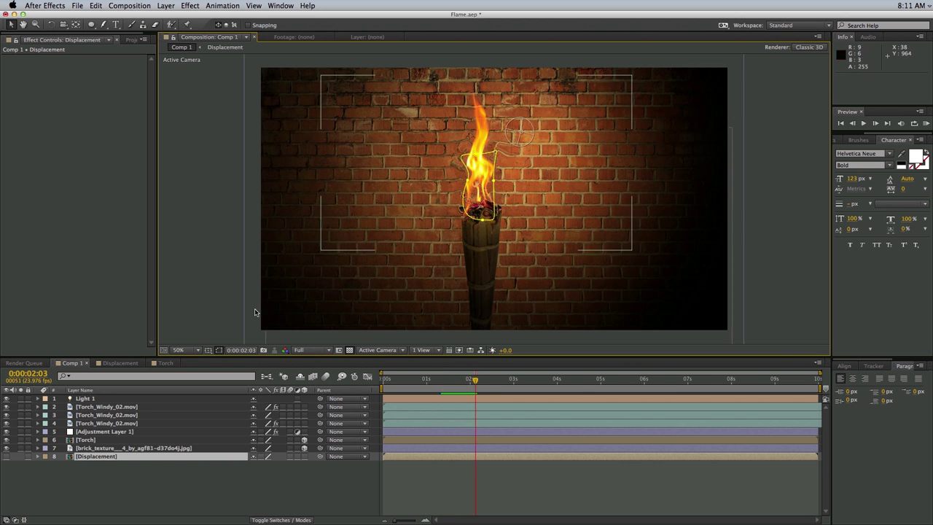
left_click(141, 484)
scroll(481, 213, "up", 3)
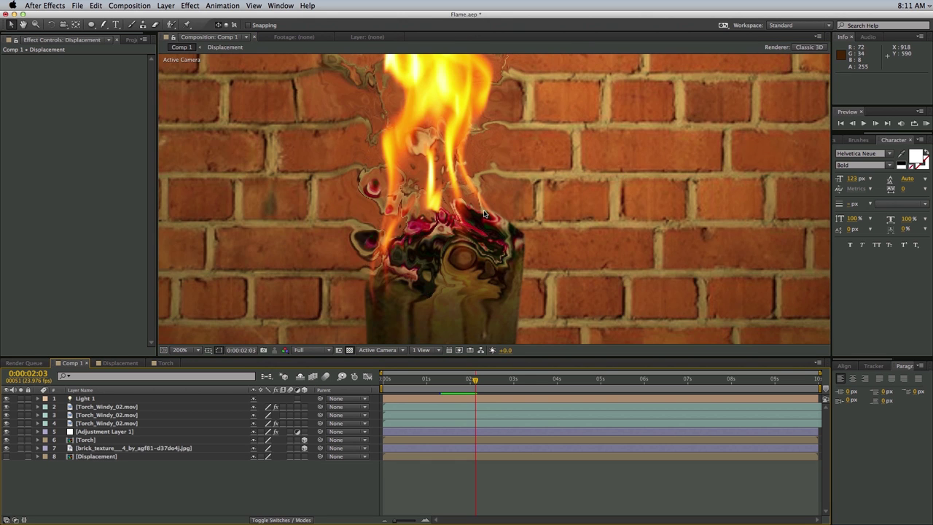
scroll(481, 213, "down", 1)
key("space")
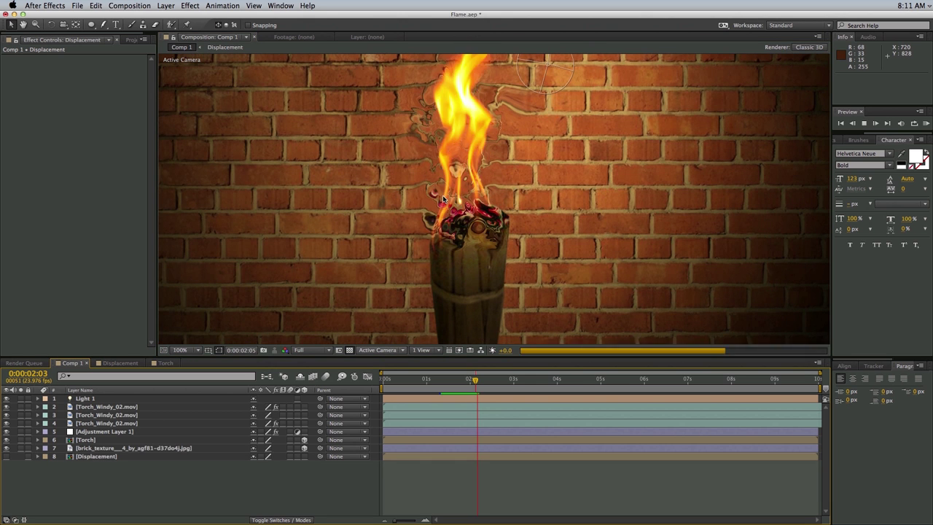
Apply Fast Blur to Gray Solid 1 in the Displacement composition and set its Blurriness to 26
left_click(169, 364)
left_click(148, 363)
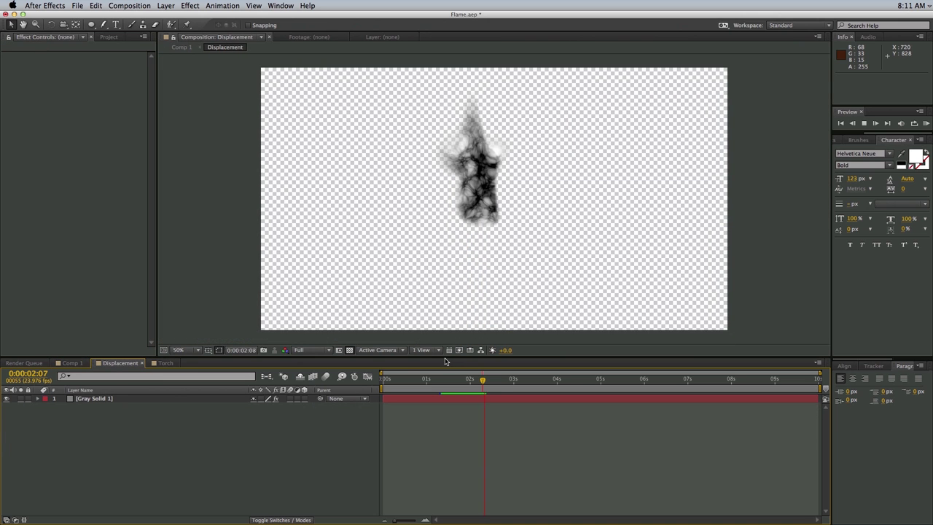
left_click(408, 399)
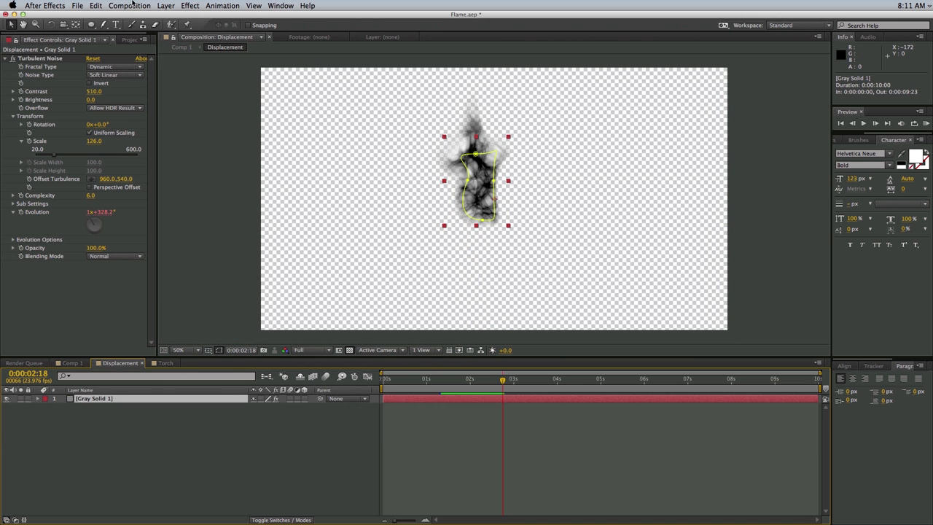
left_click(192, 6)
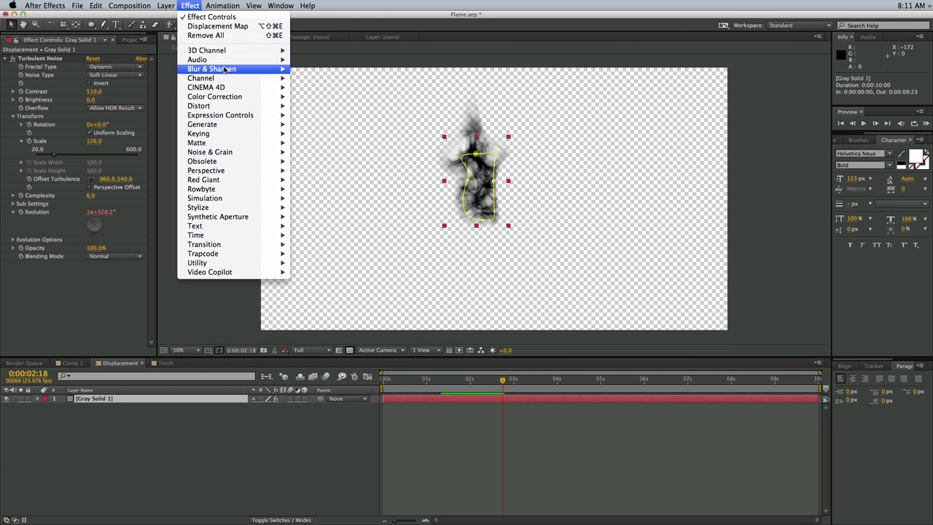
mouse_move(226, 68)
left_click(325, 161)
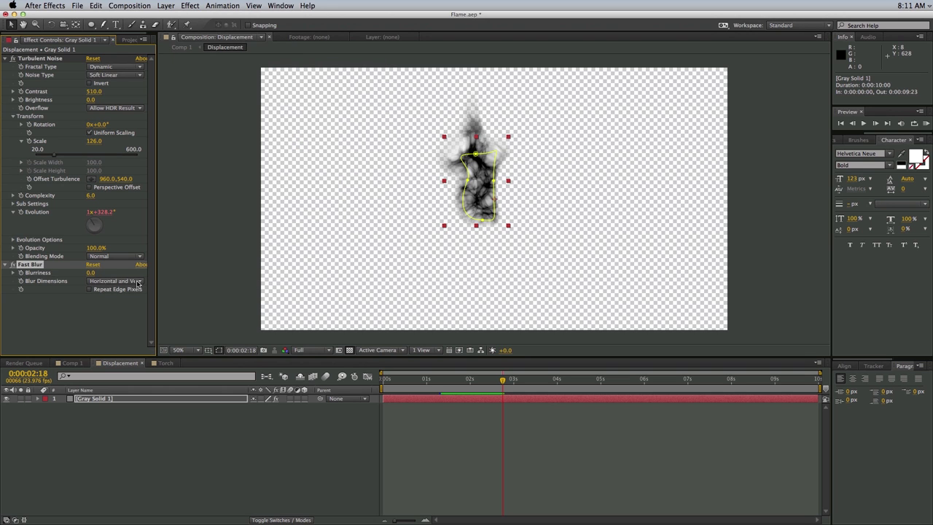
left_click_drag(92, 273, 105, 275)
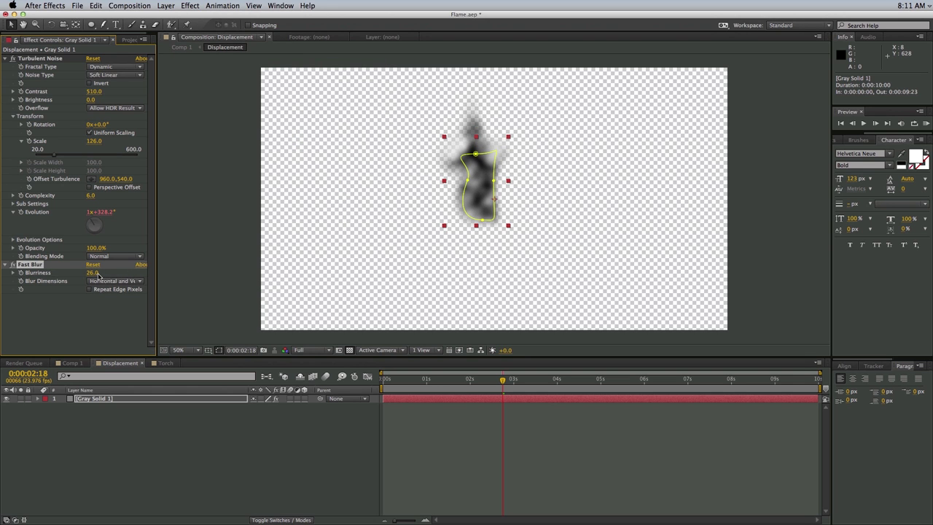
Preview the blurred distortion in Comp 1, both at full-frame view and close up around the torch
left_click(71, 362)
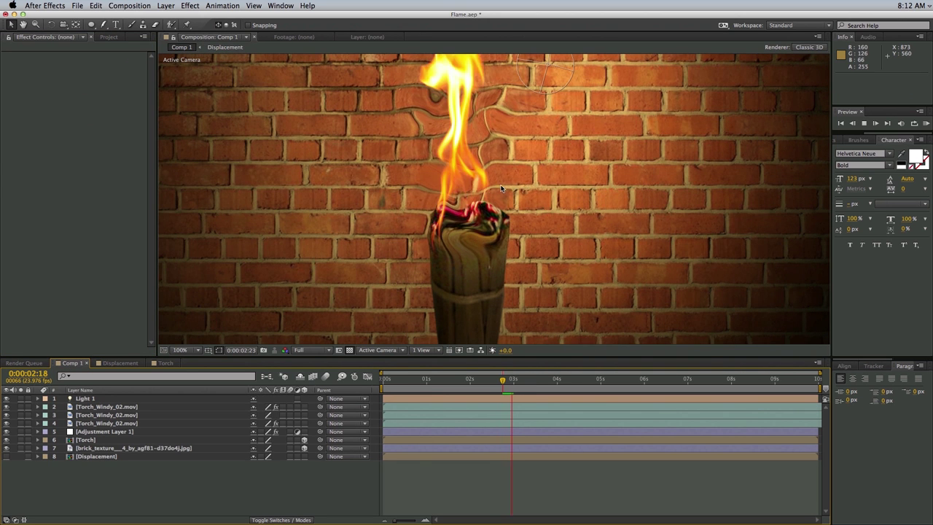
key("comma")
key("comma")
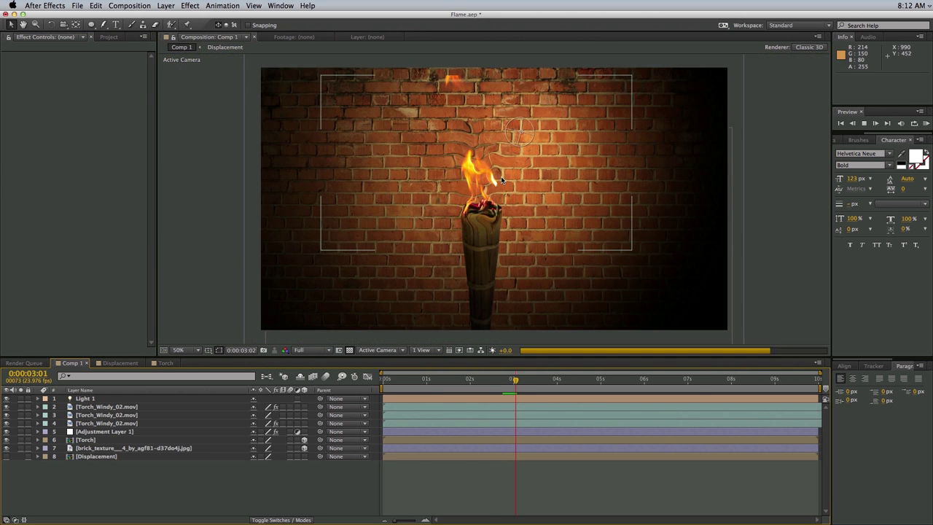
key("period")
key("period")
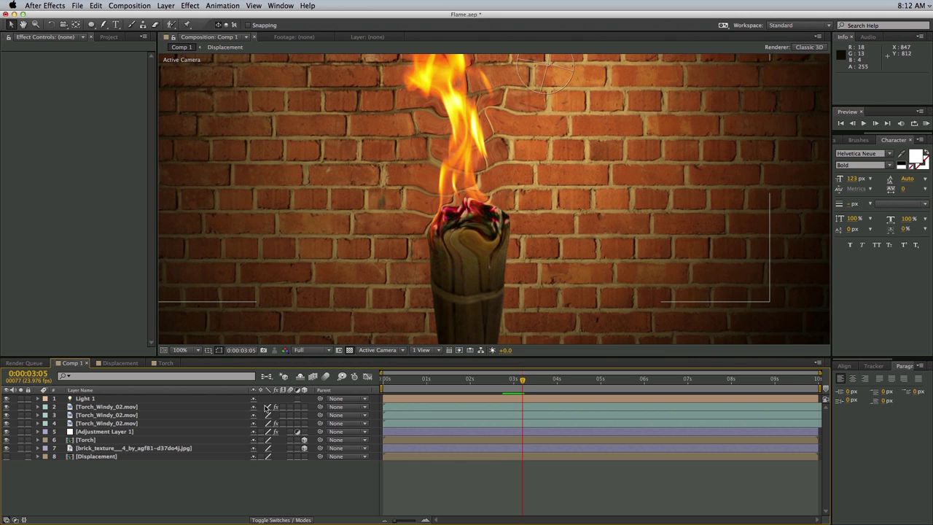
Tighten the feather at the bottom of the Displacement layer's mask and raise its bottom vertex to the torch's rim
left_click(427, 398)
left_click(95, 458)
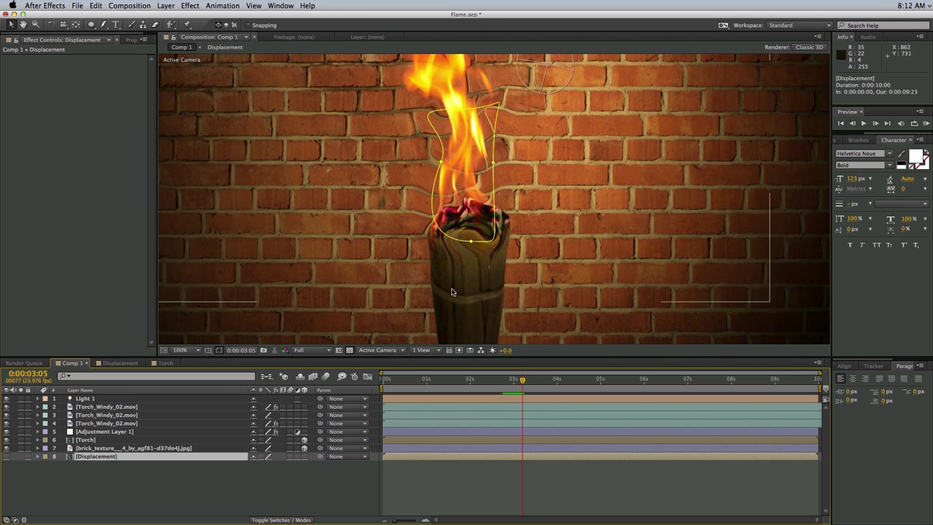
left_click(471, 244)
left_click_drag(471, 260, 474, 254)
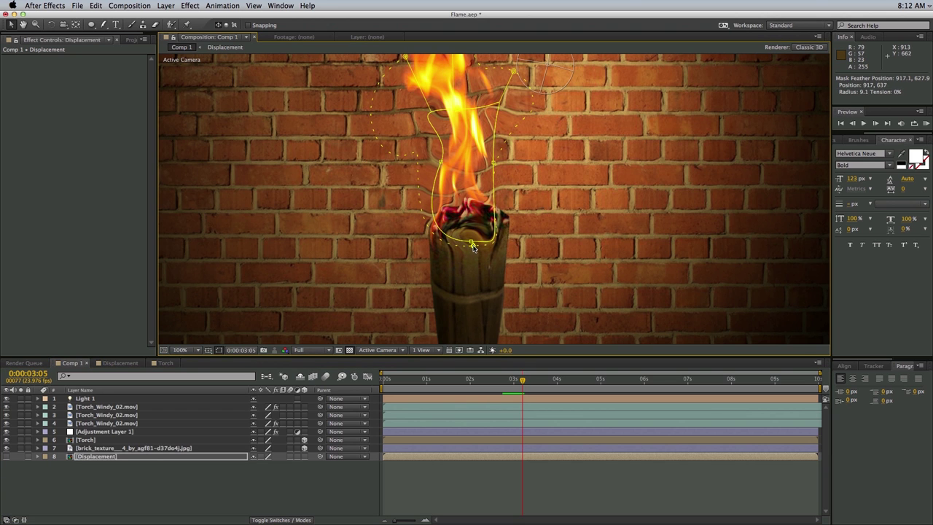
left_click(471, 236)
left_click_drag(471, 236, 470, 230)
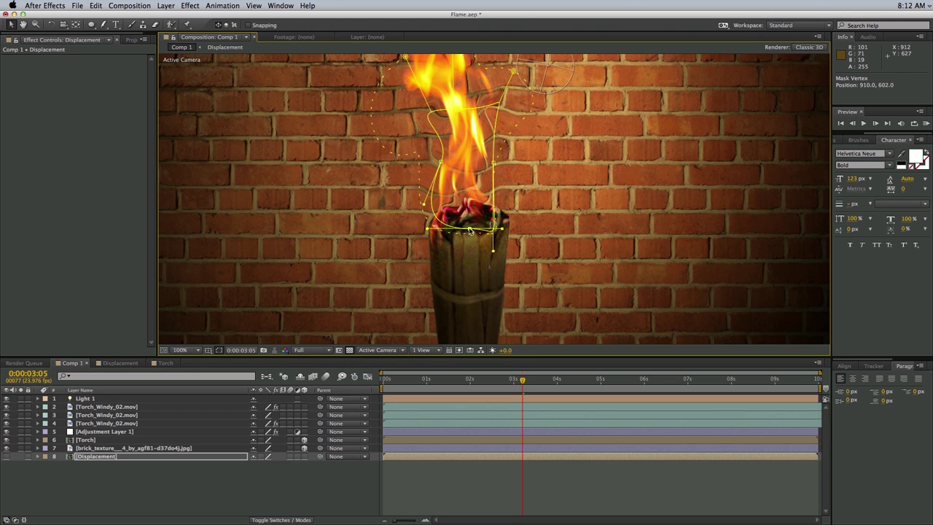
left_click(493, 231)
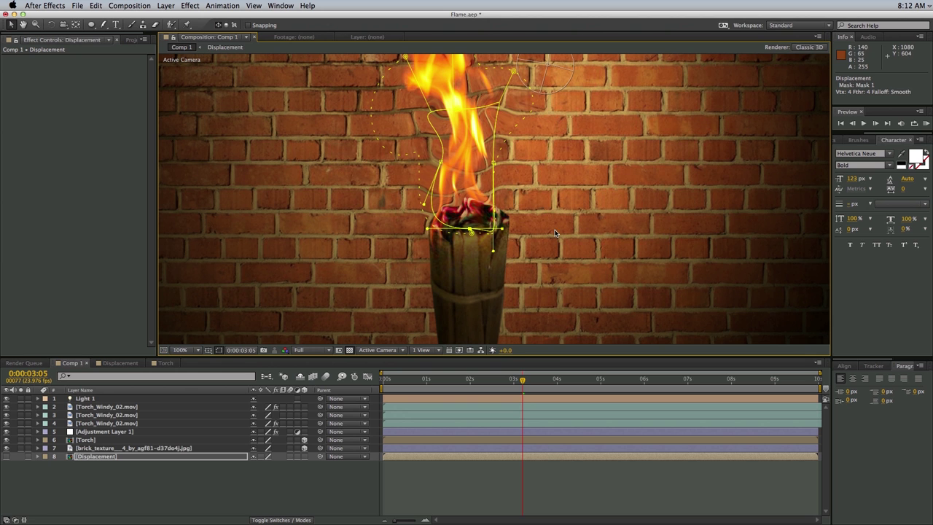
Preview the adjusted heat distortion in Comp 1, including from near the beginning of the timeline
key("space")
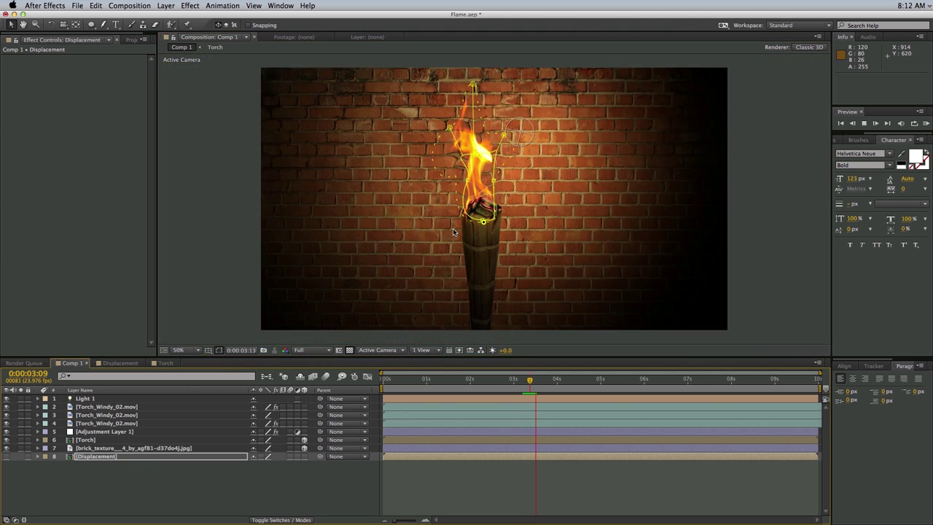
key("F2")
left_click(406, 379)
key("space")
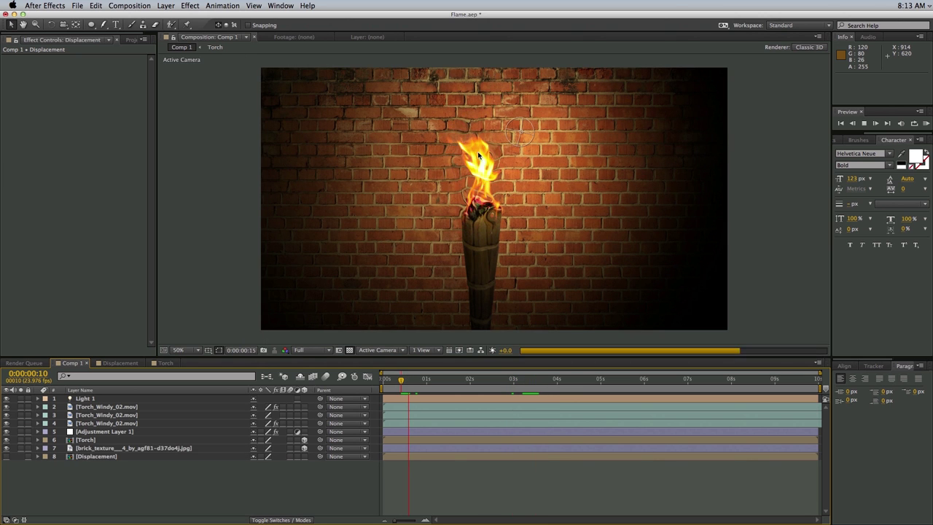
key("space")
Add the text "Displacement" across the flame, placing its layer below Adjustment Layer 1 and centring it roughly on the torch
left_click(116, 24)
left_click(423, 183)
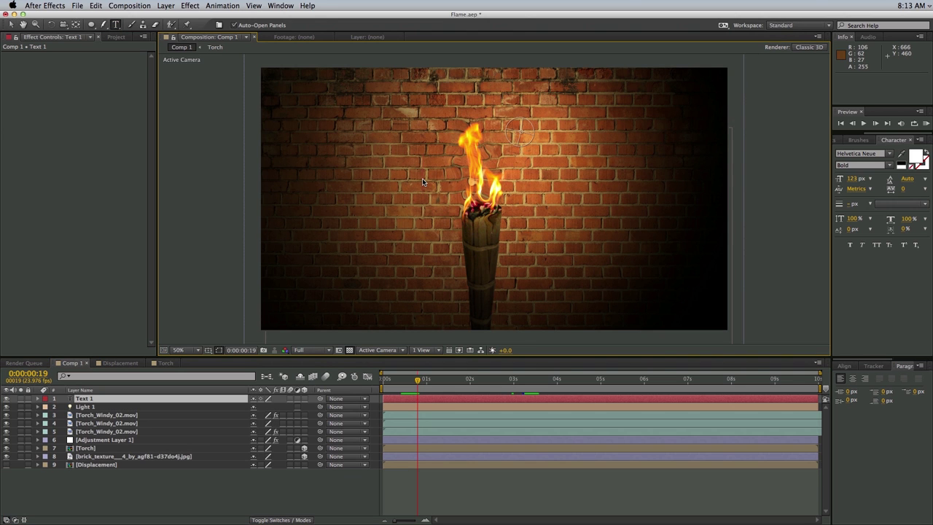
type("Displacement")
left_click_drag(96, 400, 94, 438)
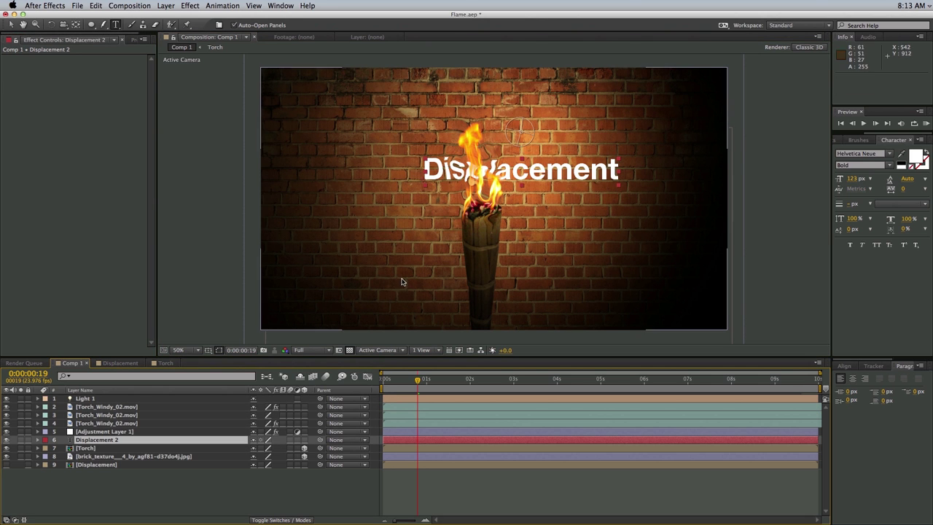
left_click(12, 24)
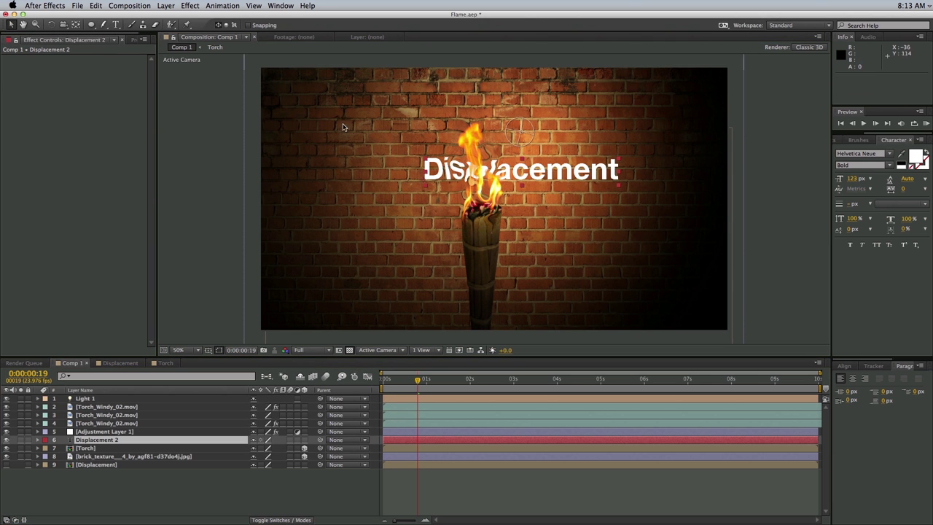
left_click_drag(552, 175, 494, 173)
Return to Comp 1 and preview the flame distorting the white text
key("space")
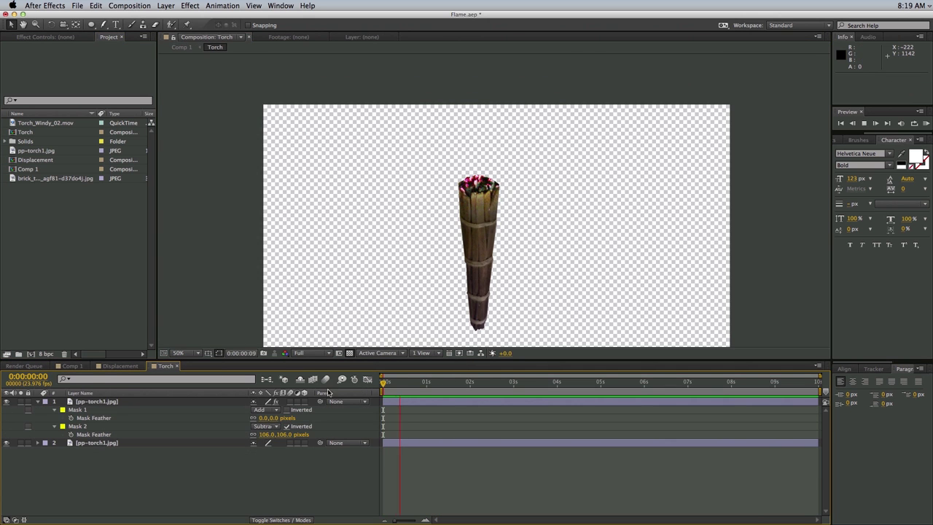
left_click(70, 365)
key("space")
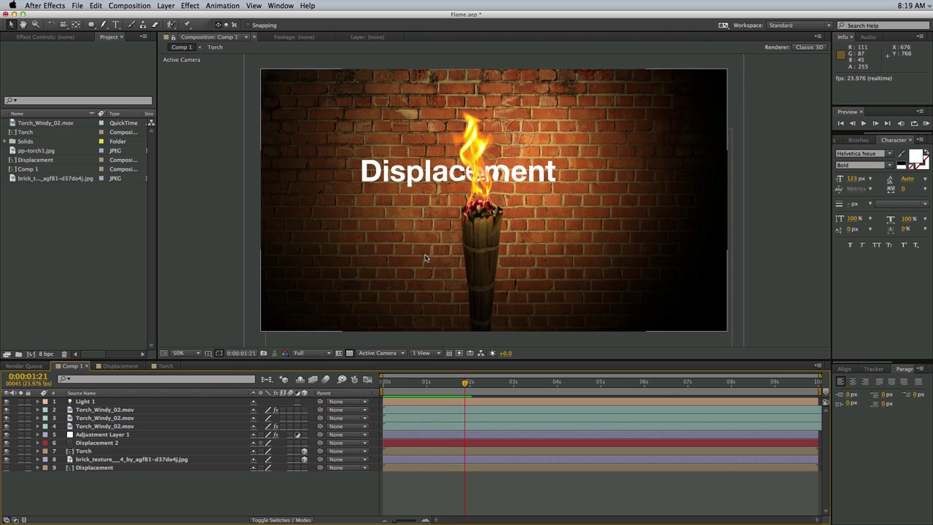
Import Heat Displacement.aep into the project and open the Comp 1 composition inside its folder
left_click(123, 220)
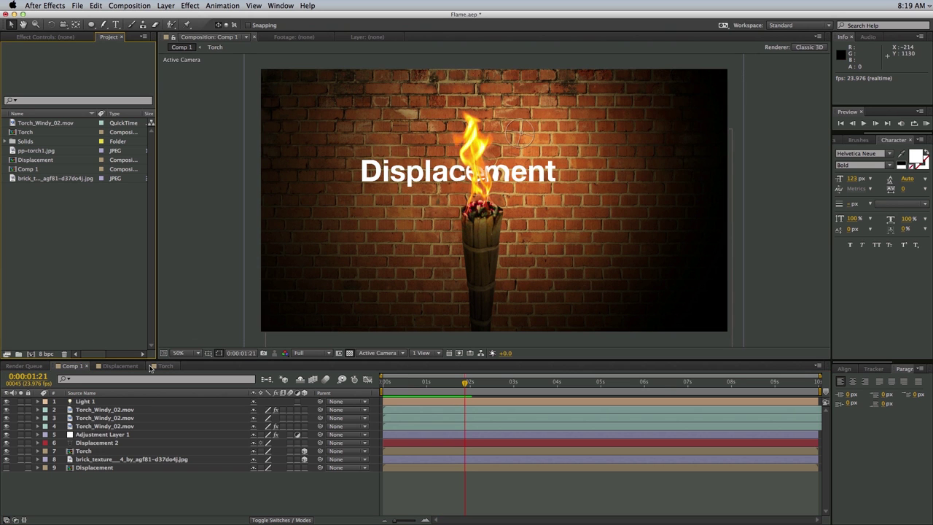
left_click(120, 366)
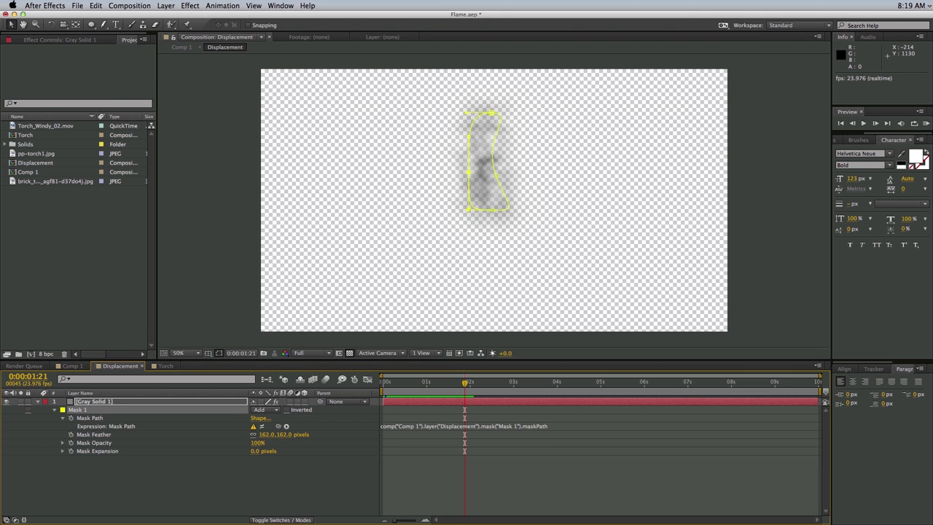
left_click_drag(0, 251, 49, 241)
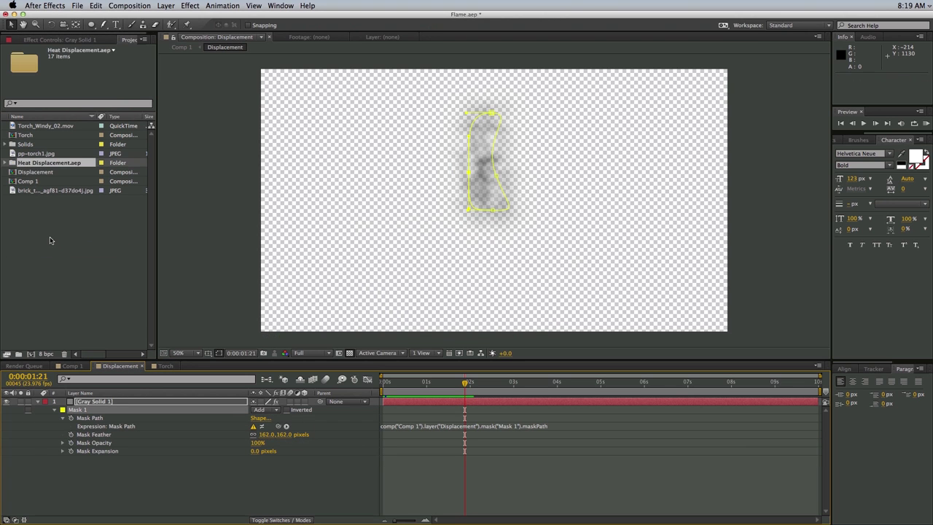
left_click(9, 162)
left_click(33, 191)
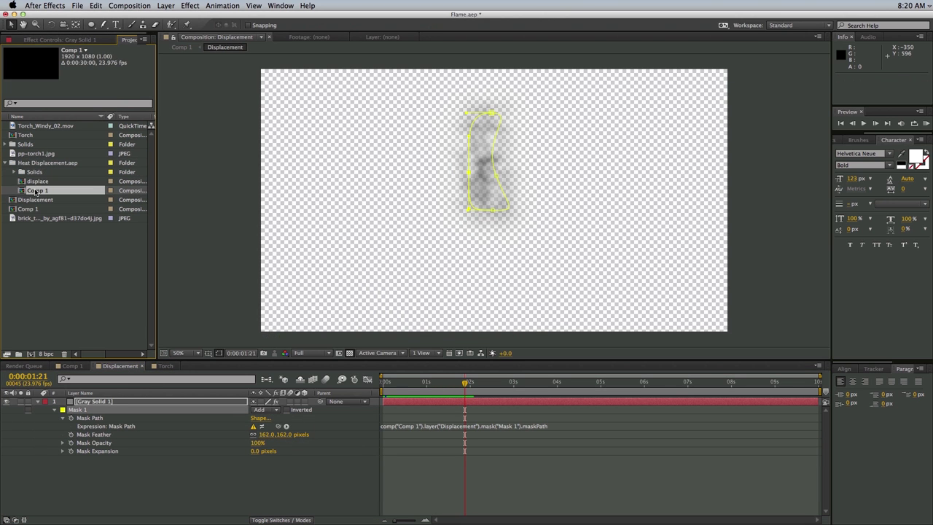
double_click(22, 190)
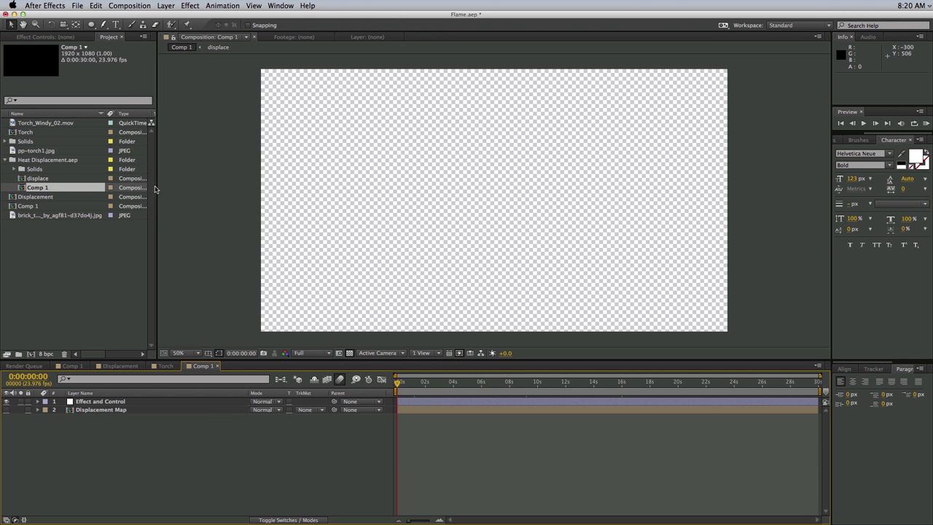
Add the brick texture image to the imported Comp 1, scale it to cover the frame, and place it below Displacement Map
left_click(70, 228)
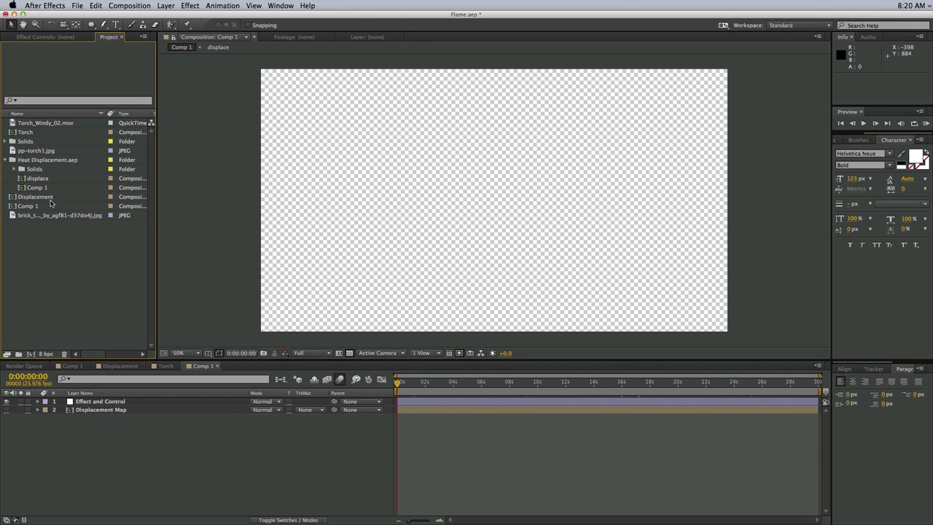
left_click_drag(19, 216, 456, 172)
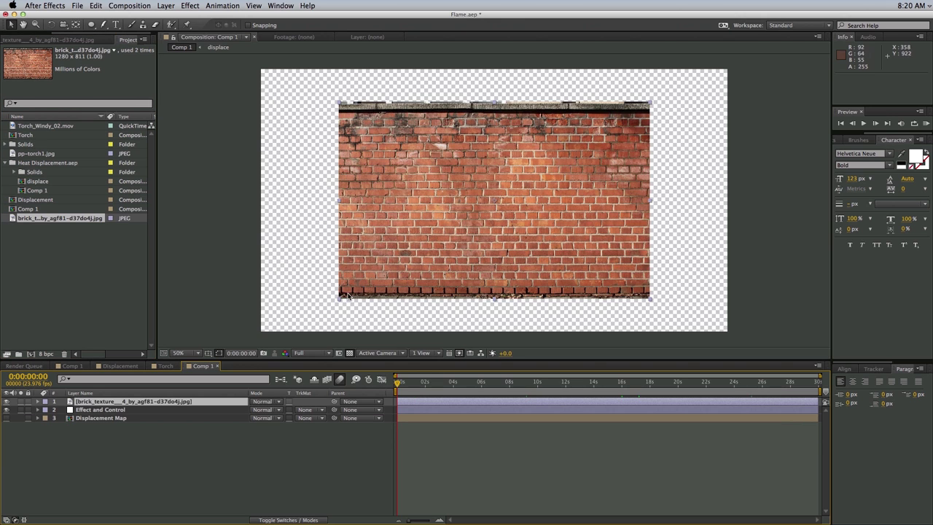
key("super+alt+f")
left_click_drag(247, 335, 226, 353)
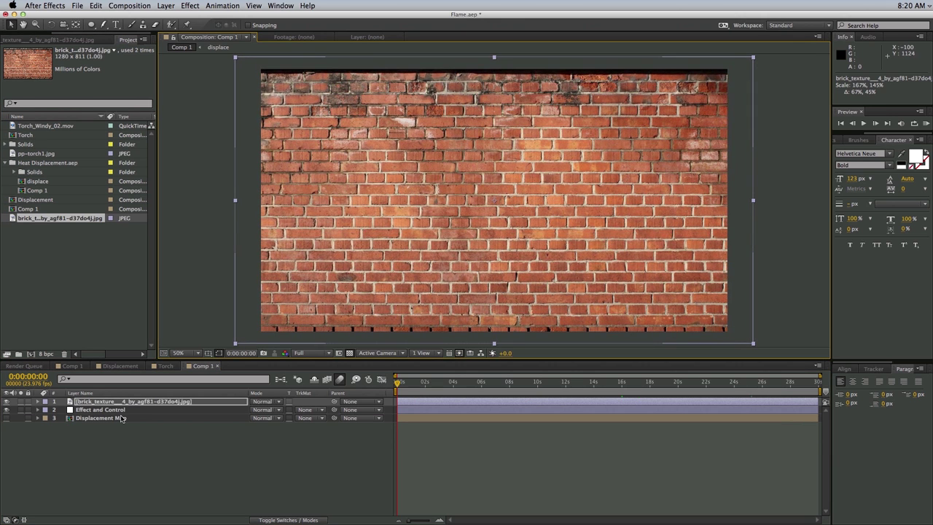
left_click_drag(92, 401, 92, 439)
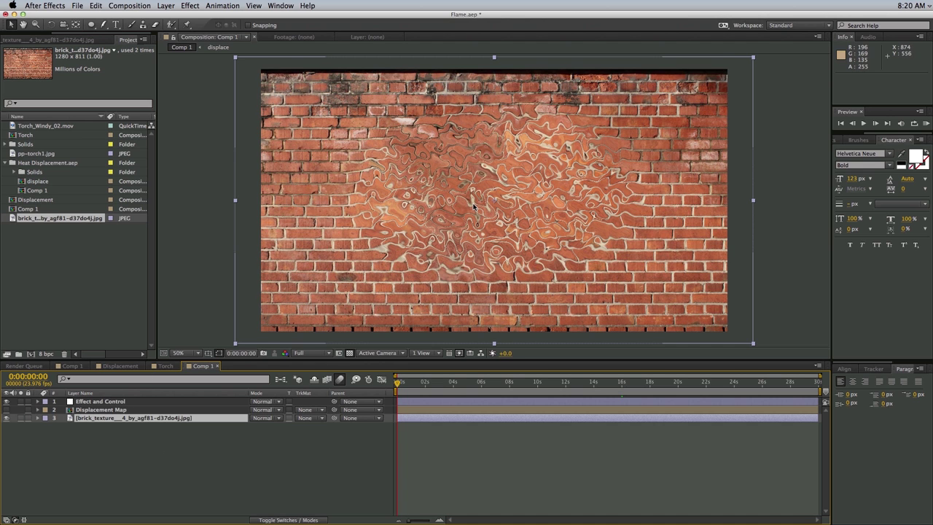
Reshape the Displacement Map layer's oval mask by raising its bottom vertex and adjusting its left side
left_click(471, 450)
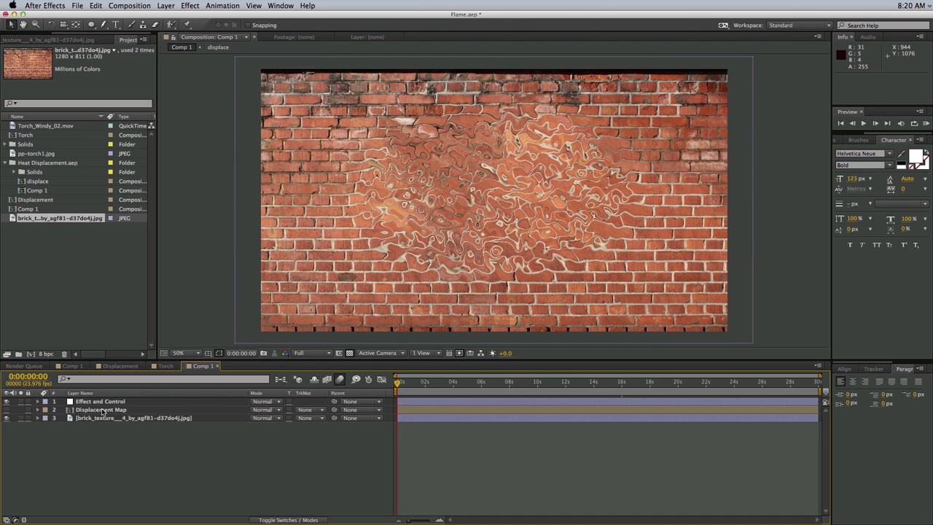
left_click(175, 410)
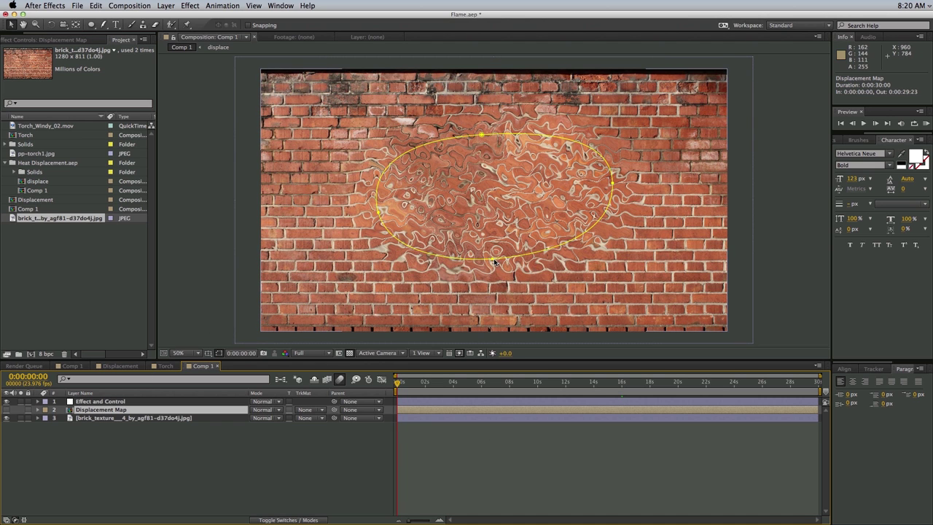
mouse_move(493, 260)
left_mouse_down()
mouse_move(508, 305)
mouse_move(495, 214)
mouse_move(497, 253)
left_mouse_up()
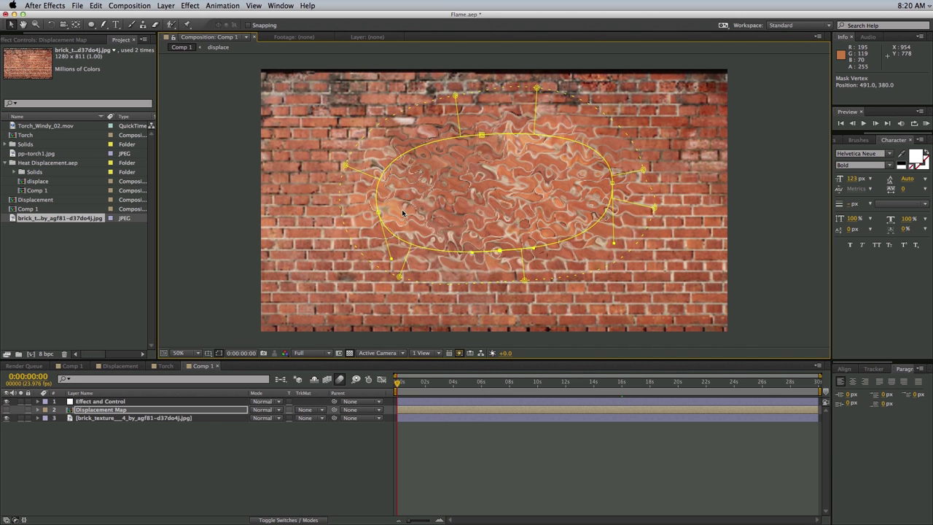
left_click_drag(379, 213, 346, 162)
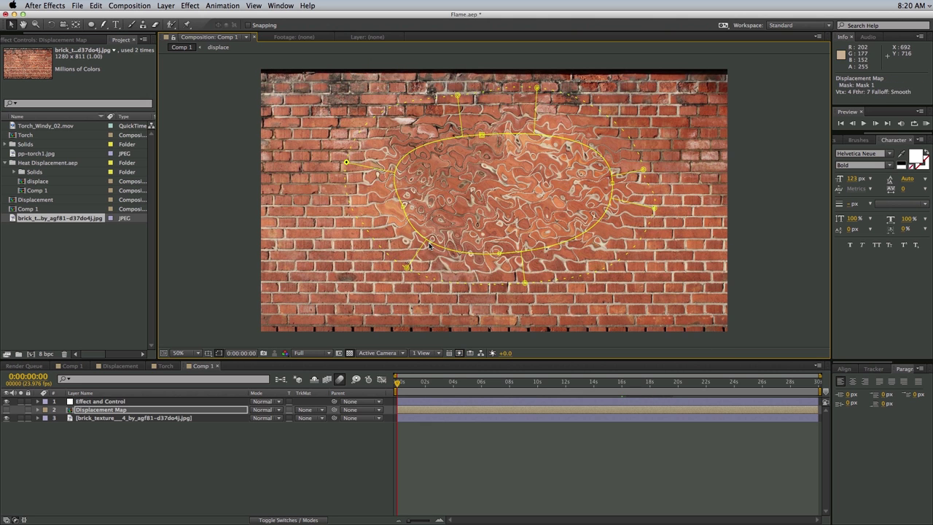
left_click_drag(498, 253, 473, 239)
left_click_drag(403, 206, 382, 203)
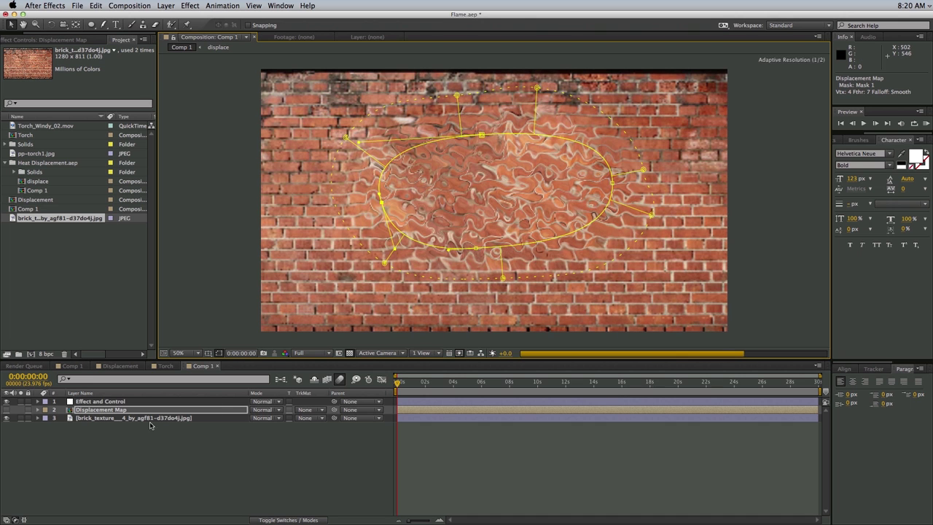
Preview the noise in the displace composition and return to the imported Comp 1
double_click(106, 409)
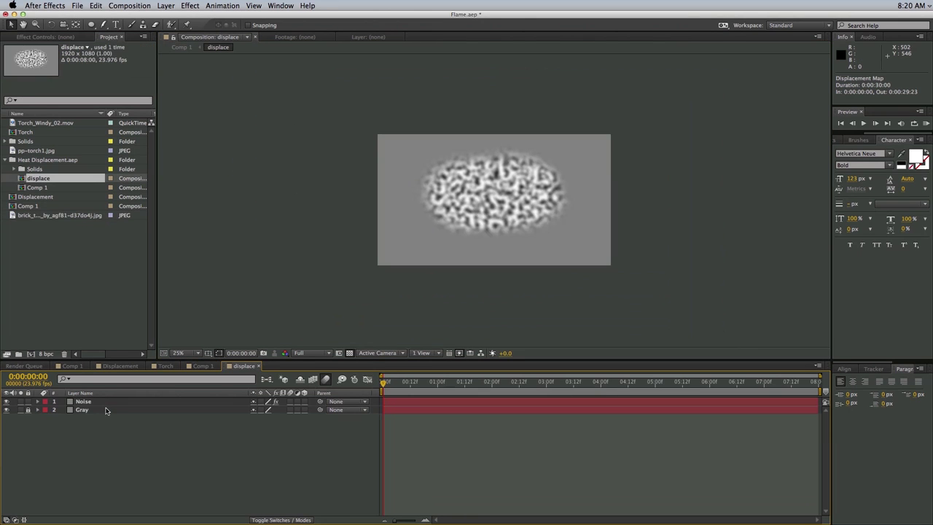
key("space")
key("space")
left_click(202, 366)
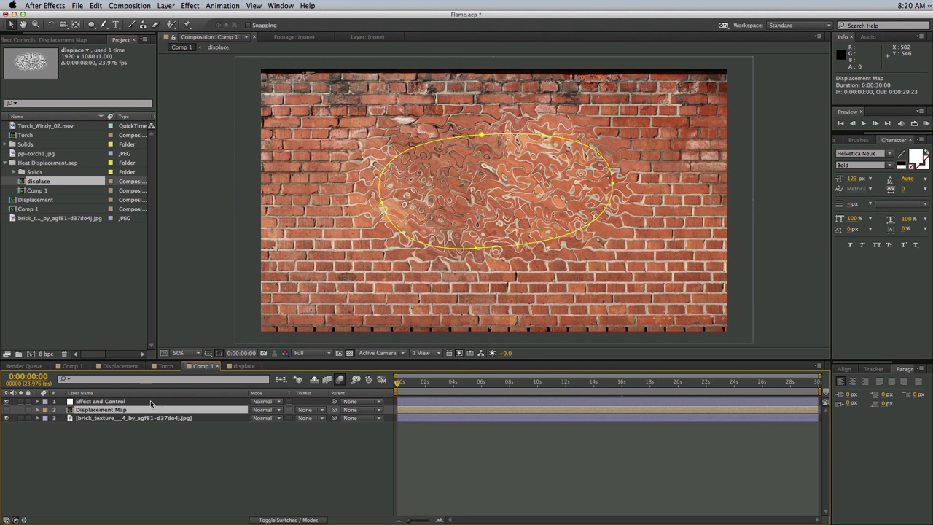
Examine the effect controls of the Effect and Control layer and preview the brick distortion
left_click(101, 401)
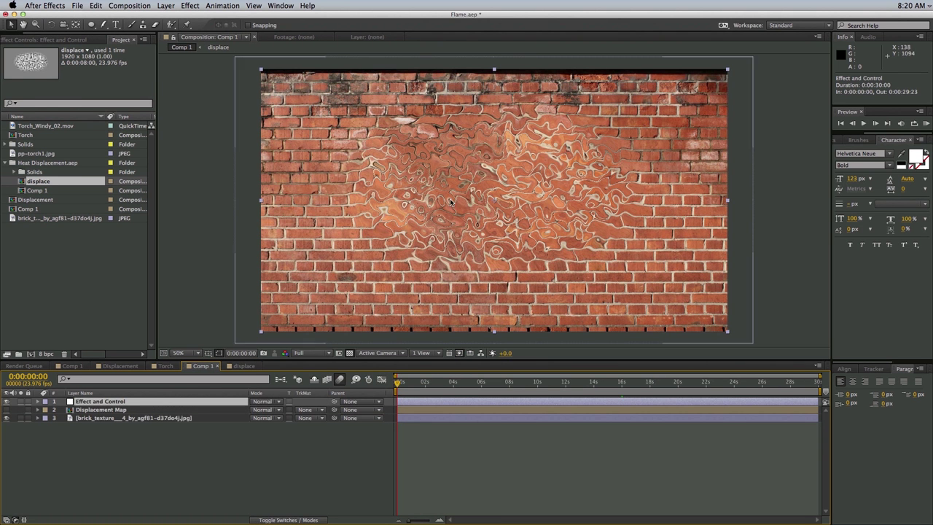
left_click(73, 39)
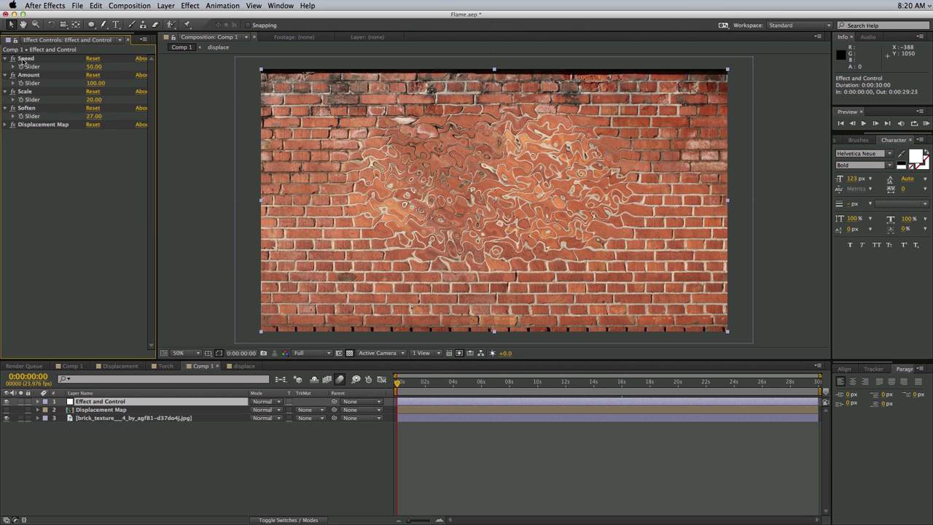
left_click(6, 125)
left_click(6, 124)
key("space")
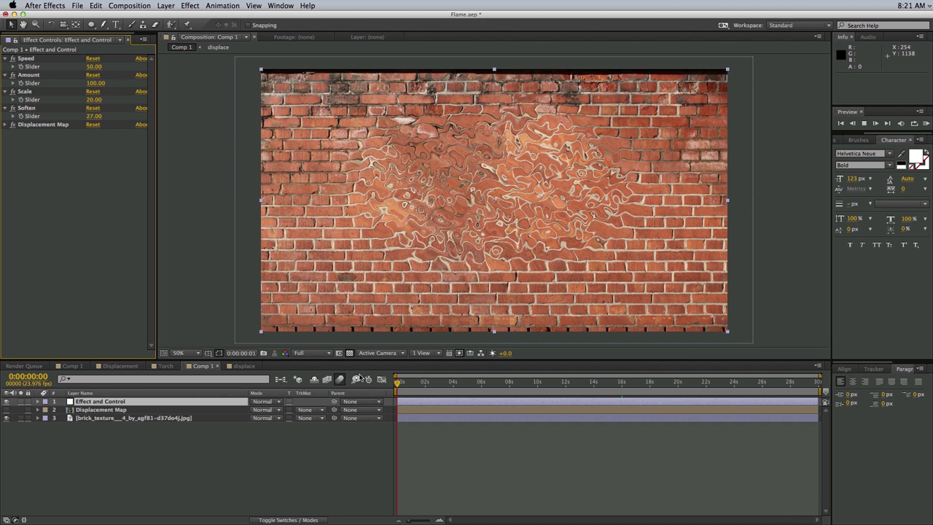
key("space")
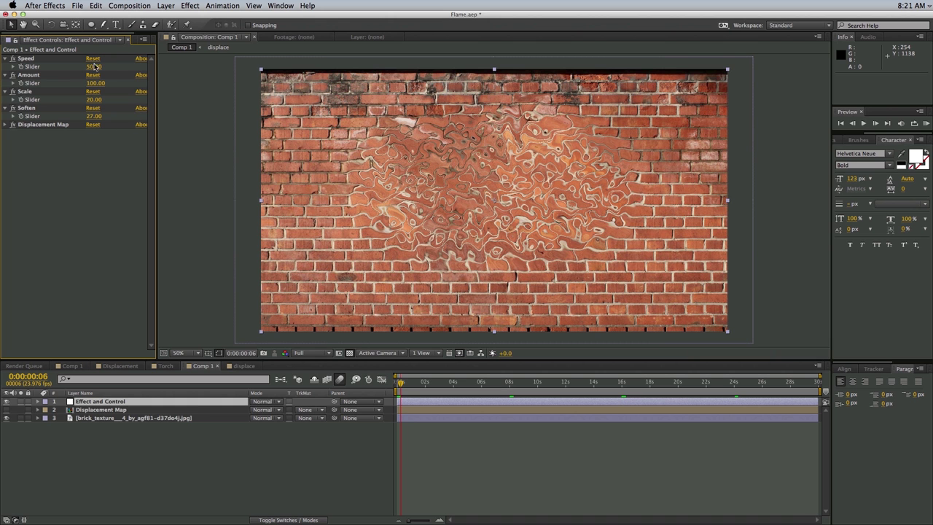
Set the Speed slider of Effect and Control to 5 and preview the distortion
key("Return")
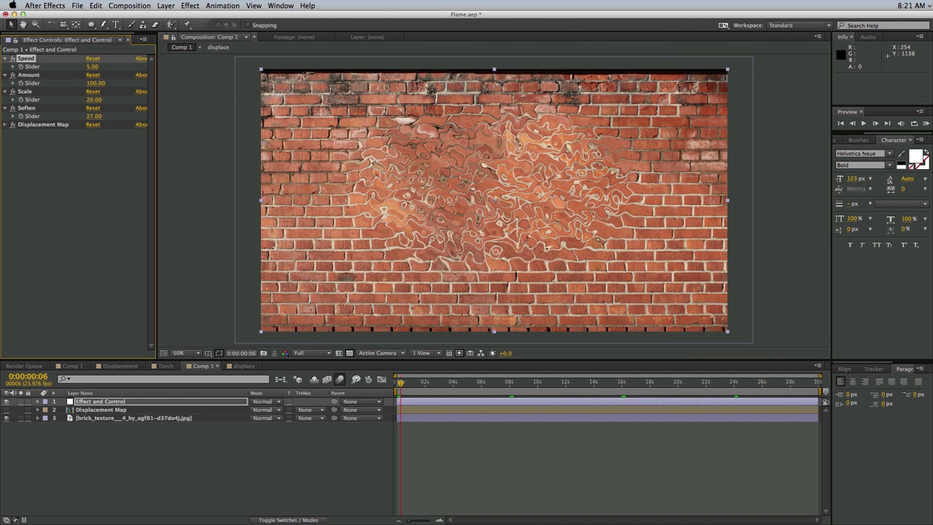
key("space")
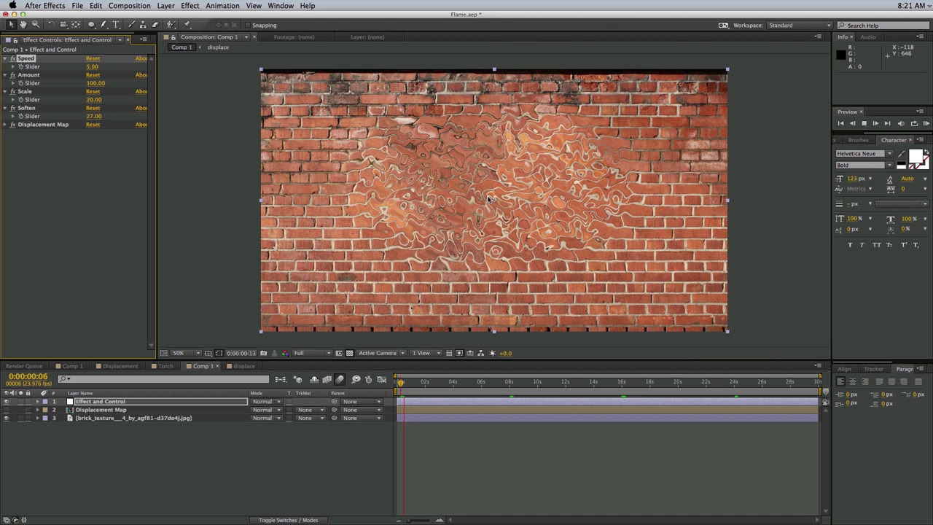
key("space")
Set the Speed slider of Effect and Control to 100 and preview the faster distortion
left_click(95, 66)
type("100")
key("Return")
key("space")
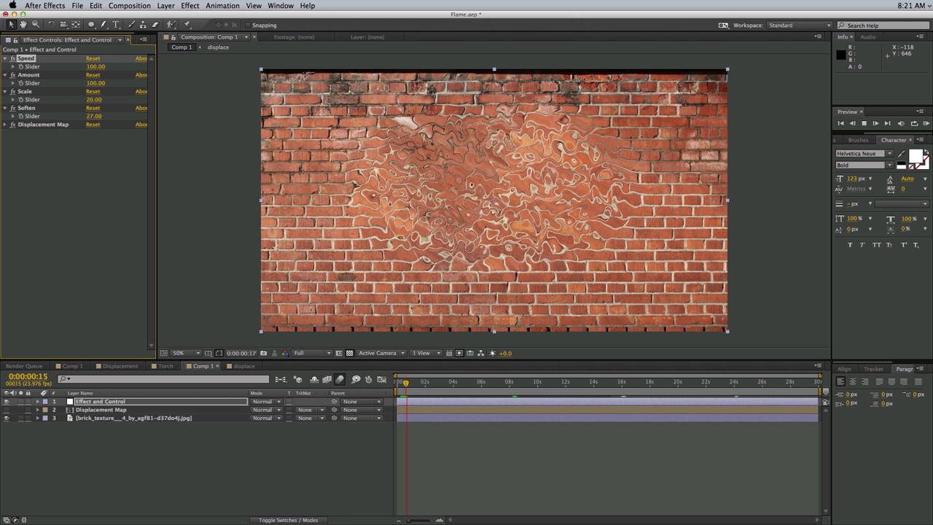
key("space")
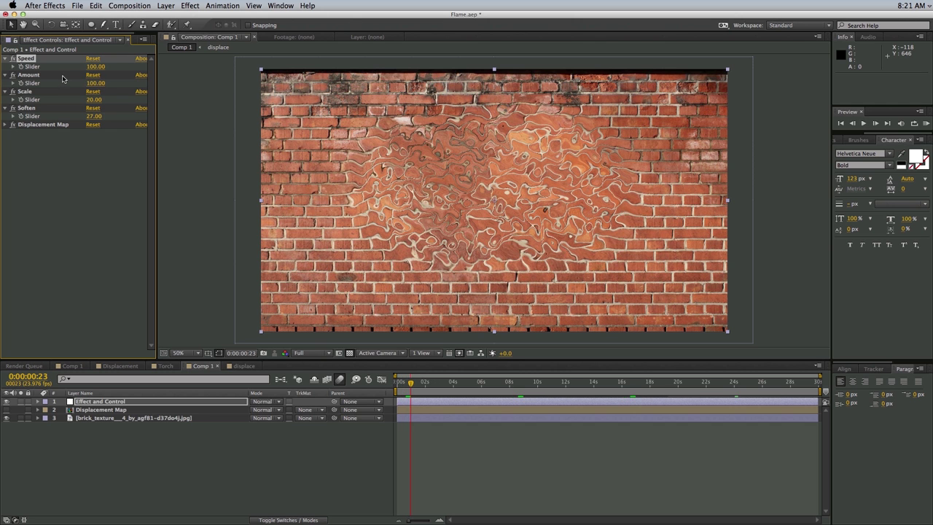
Lower the Amount slider of Effect and Control to 0 and raise it back to 100
mouse_move(95, 85)
left_mouse_down()
mouse_move(11, 84)
mouse_move(164, 91)
mouse_move(22, 88)
mouse_move(83, 89)
left_mouse_up()
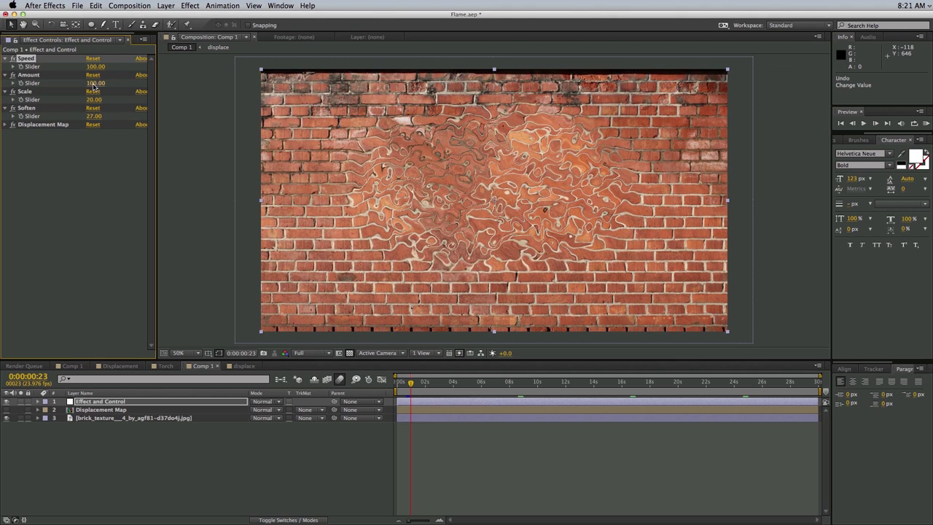
key("super+z")
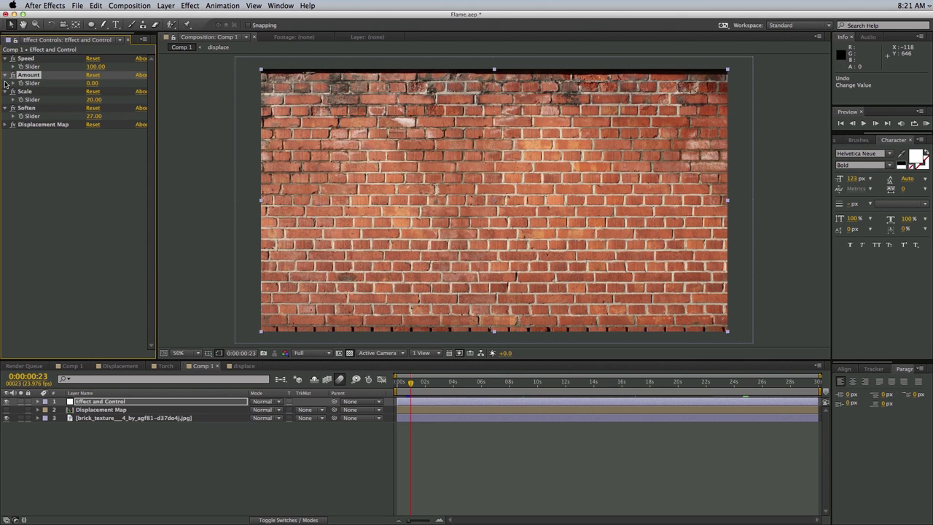
left_click(11, 83)
mouse_move(29, 100)
left_mouse_down()
mouse_move(202, 109)
mouse_move(6, 101)
mouse_move(164, 102)
left_mouse_up()
Try a Scale value of 193 on Effect and Control, preview the larger distortion, and undo the Scale change
left_click_drag(86, 115, 187, 119)
key("KP_0")
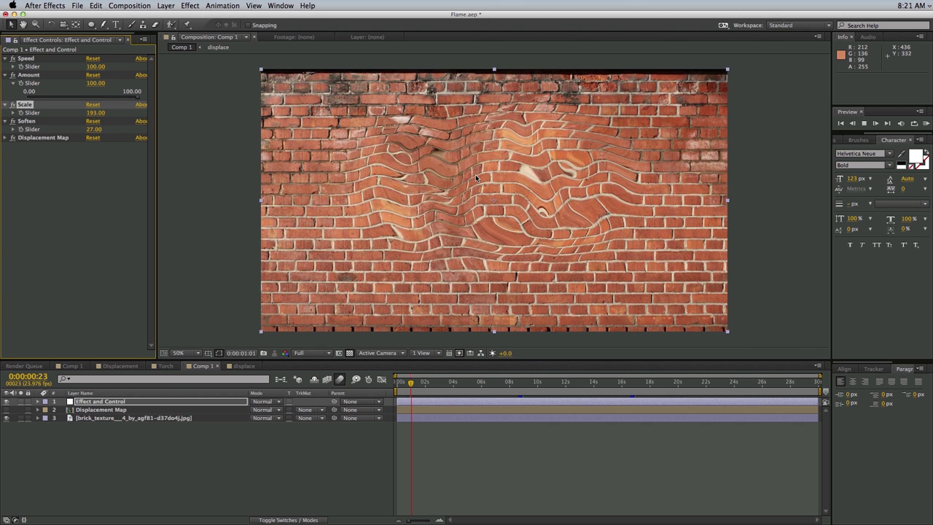
left_click(228, 142)
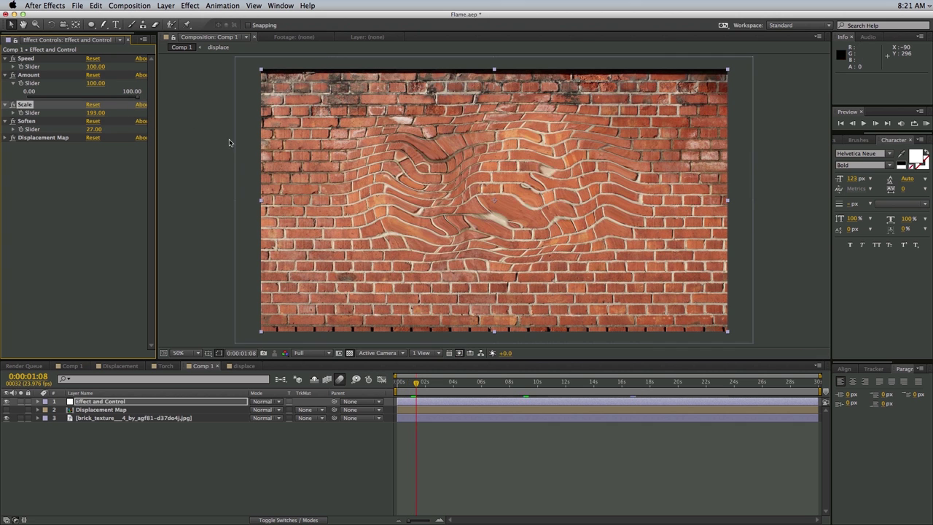
key("super+z")
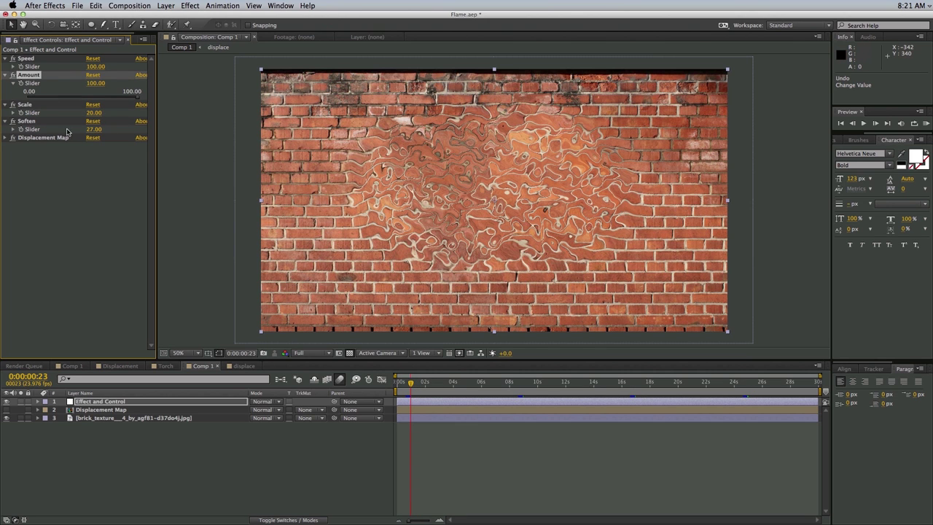
Try the Soften slider at -78, inspect the distorted bricks up close, and set Soften to 22
left_click_drag(93, 131, 40, 132)
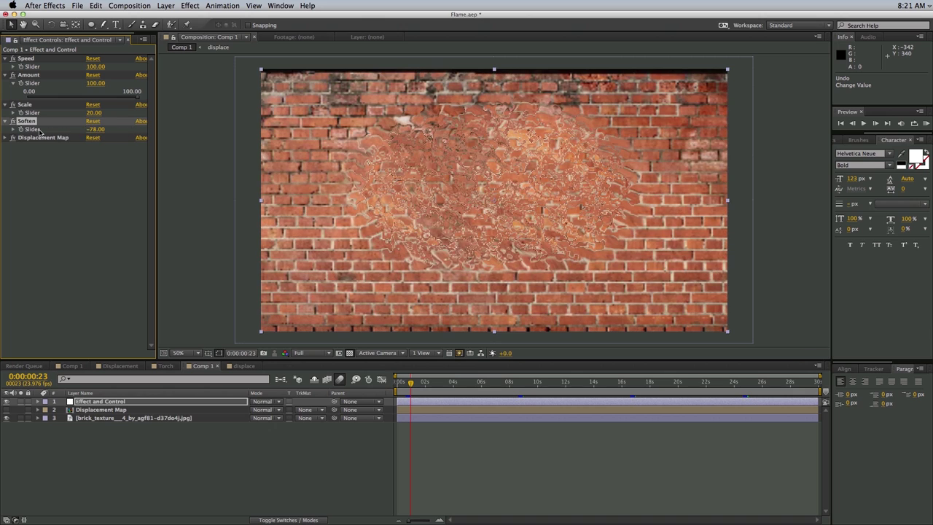
scroll(474, 196, "up", 2)
scroll(474, 195, "up", 3)
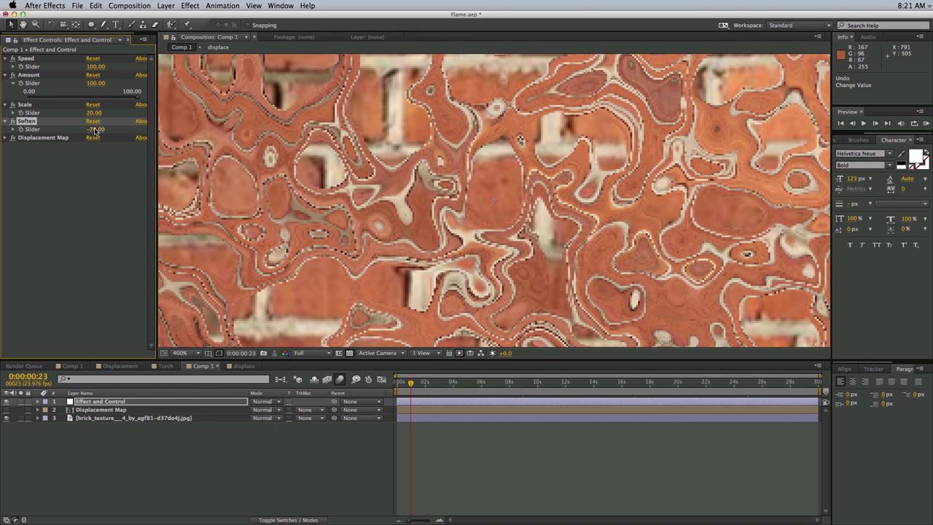
left_click_drag(140, 133, 527, 173)
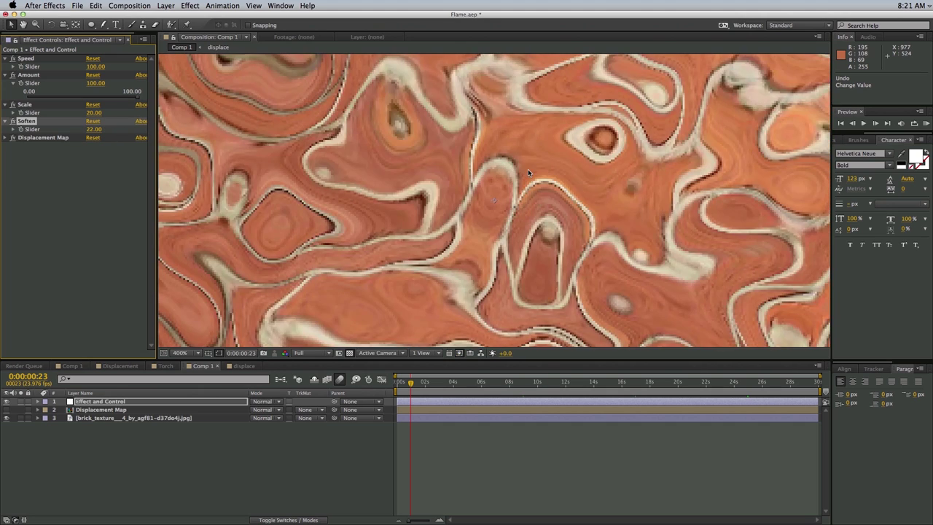
scroll(527, 172, "down", 3)
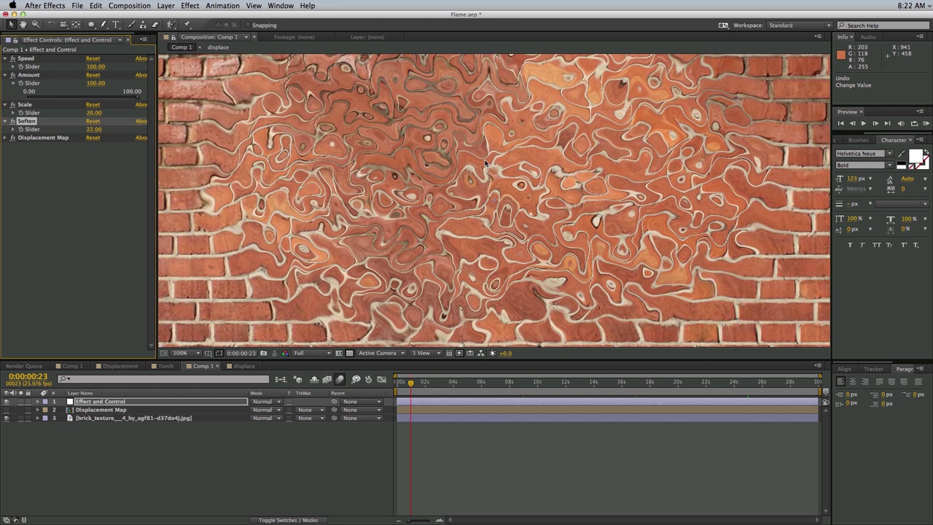
key("comma")
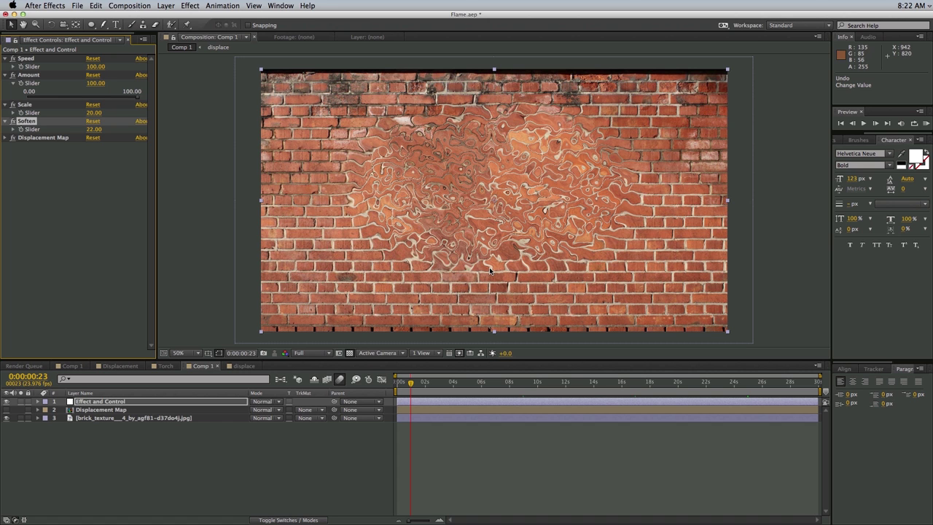
Preview the brick distortion from the start of the composition and deselect the Effect and Control layer
key("Home")
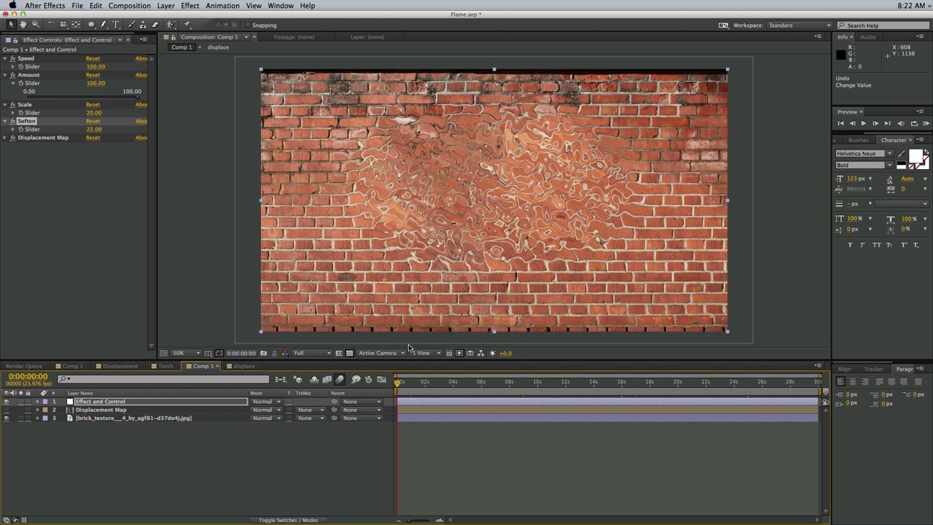
key("space")
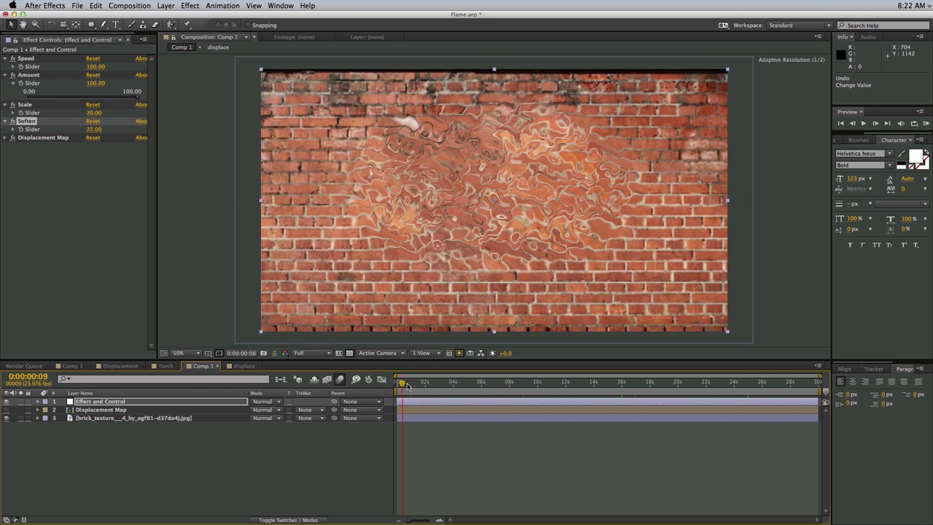
key("space")
key("space")
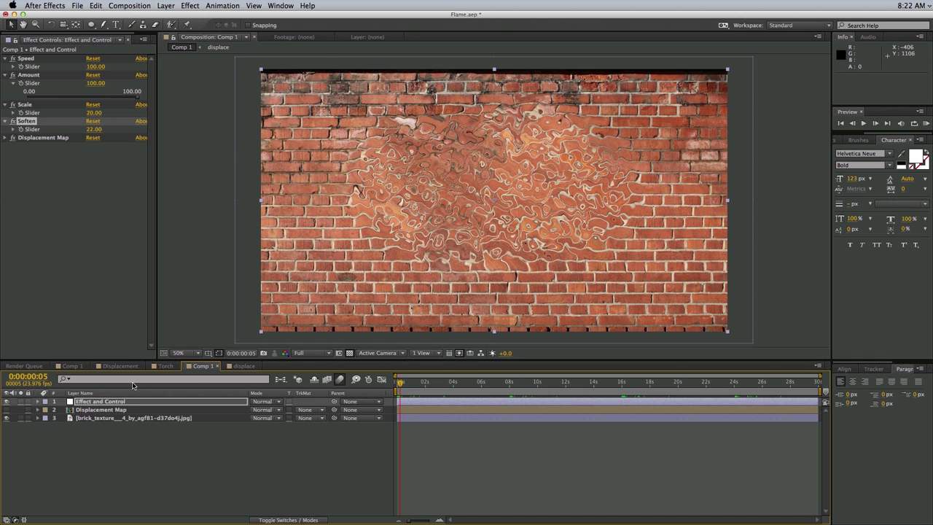
left_click(111, 432)
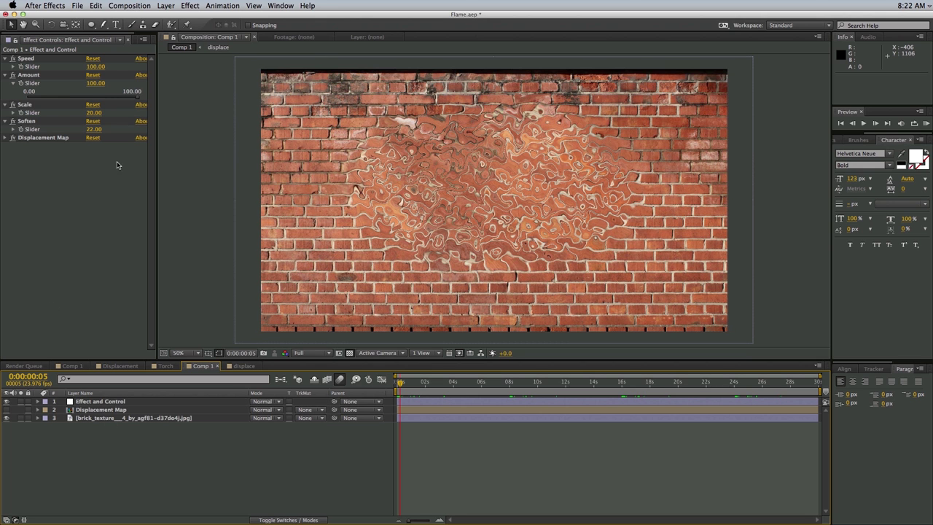